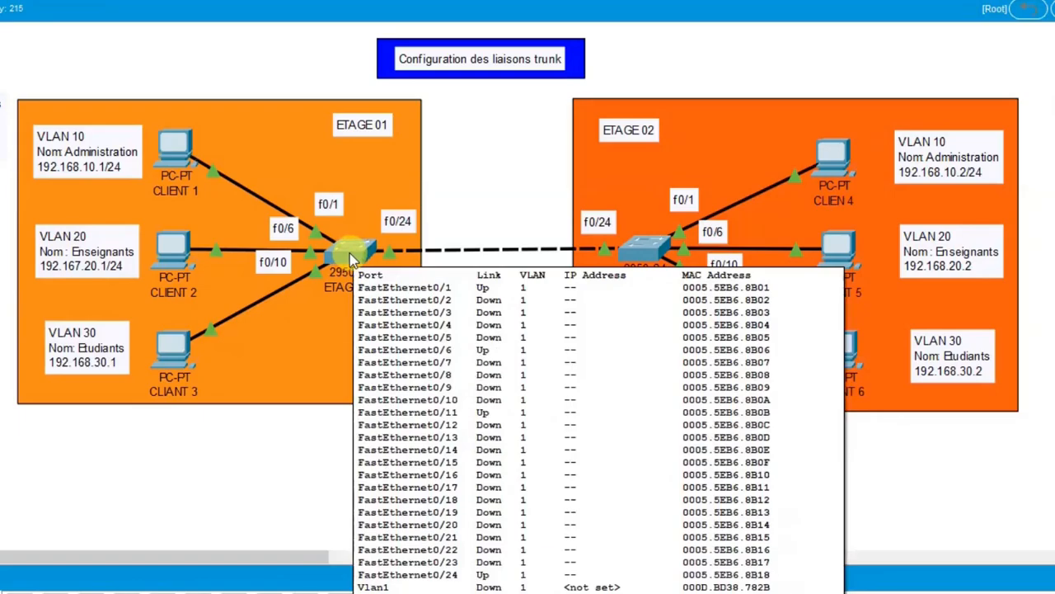
- Open the command line of the ETAGE 01 switch and enter global configuration mode
left_click(353, 255)
left_click(412, 56)
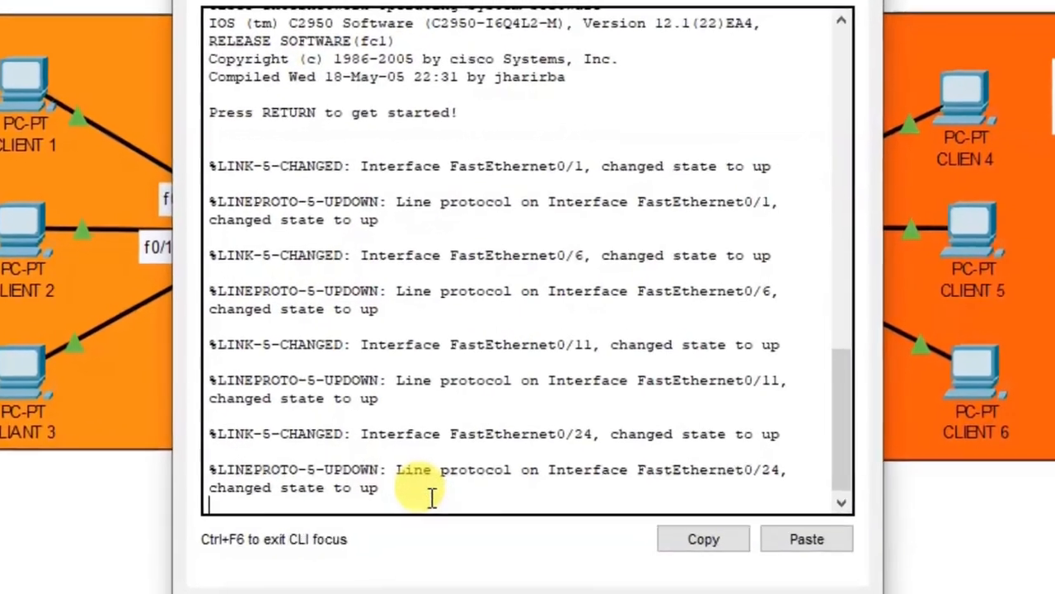
key("Return")
key("Return")
key("Return")
key("Return")
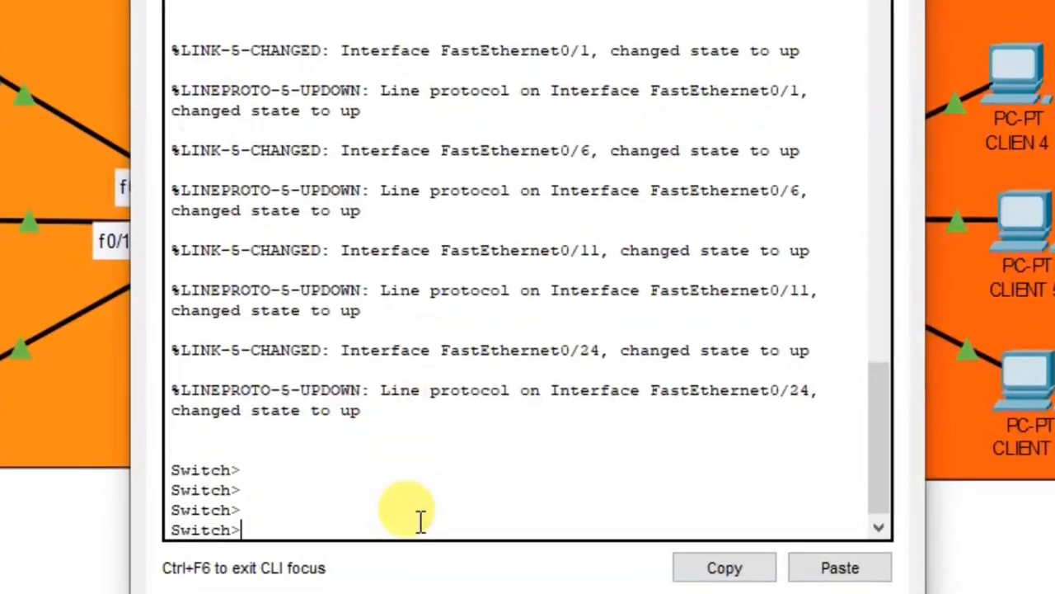
type("en")
key("Return")
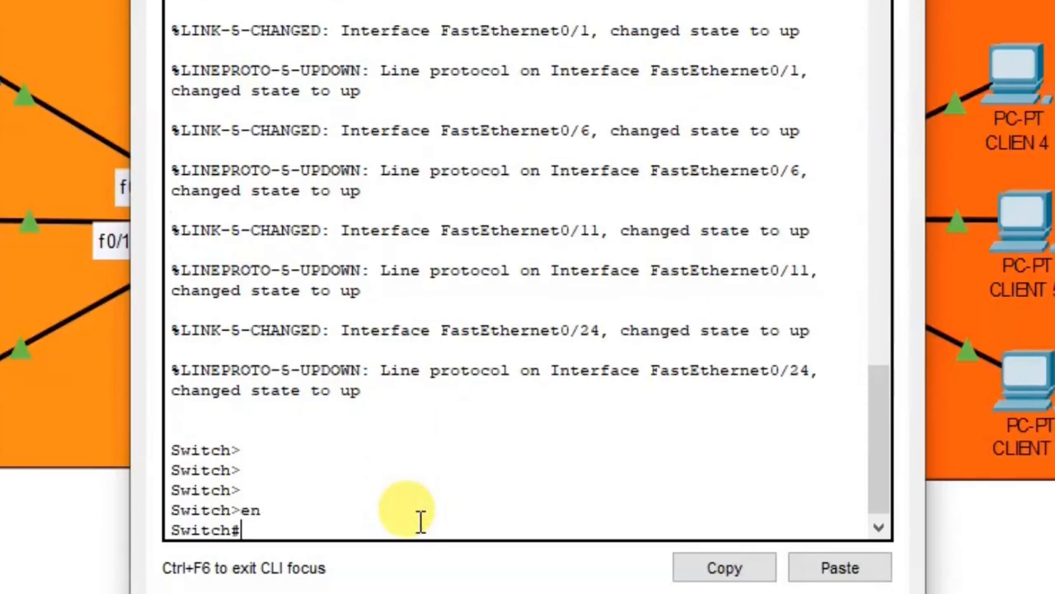
type("conf t")
key("Return")
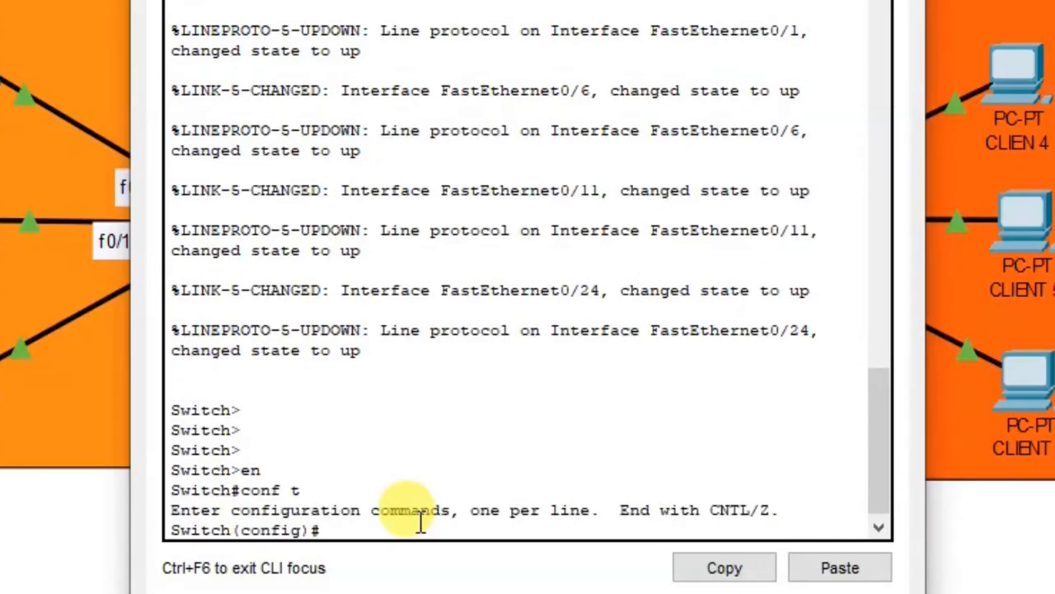
- Set the switch's hostname to ETAGE_01
type("h")
type("os")
key("Tab")
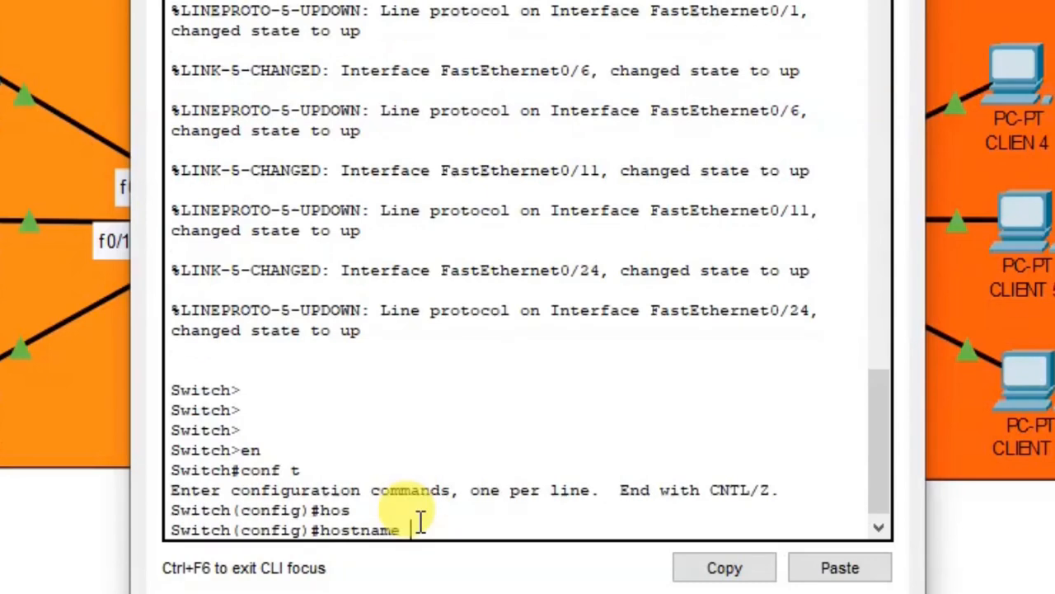
type("nam")
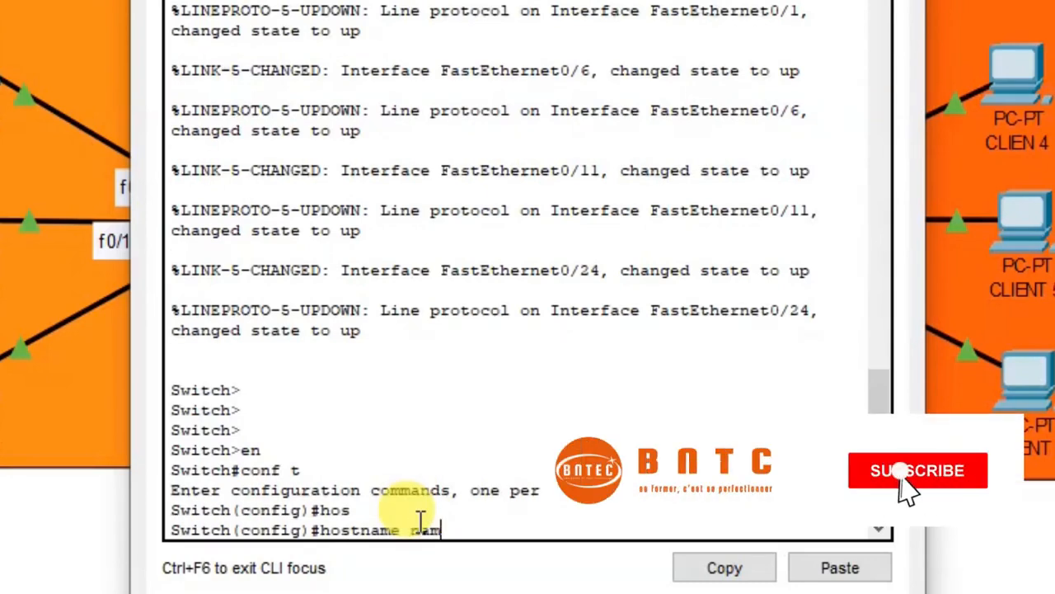
key("Tab")
key("BackSpace")
key("BackSpace")
key("BackSpace")
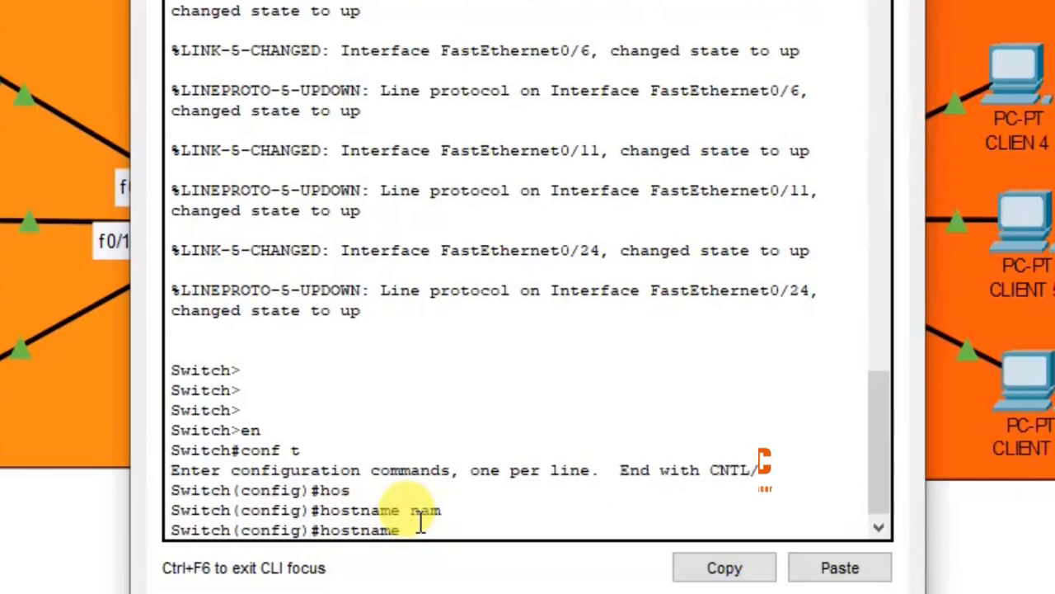
type("Sr")
type("A")
type("GE_")
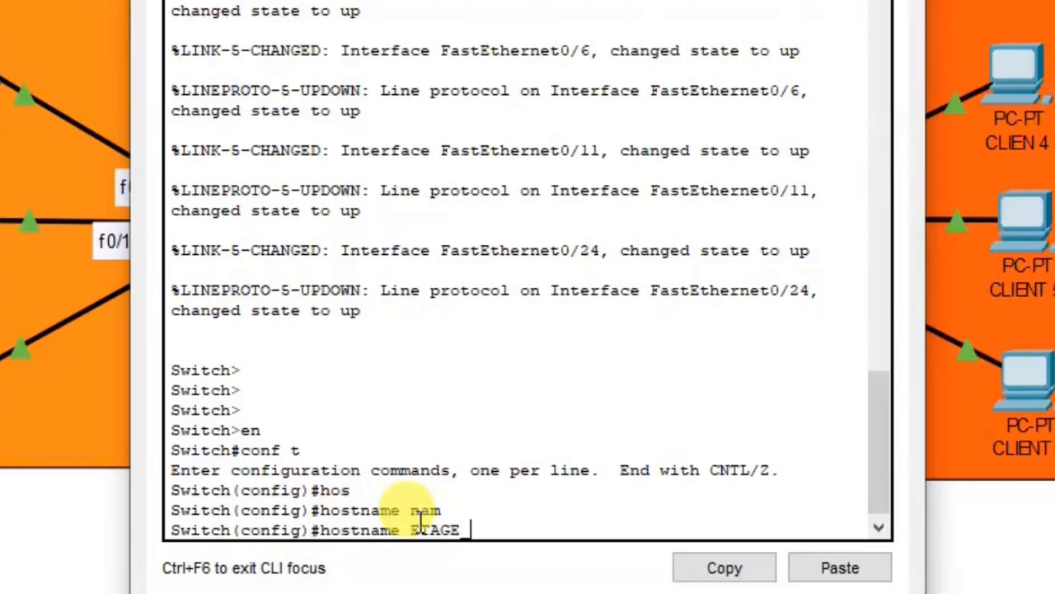
type(" 01")
key("Return")
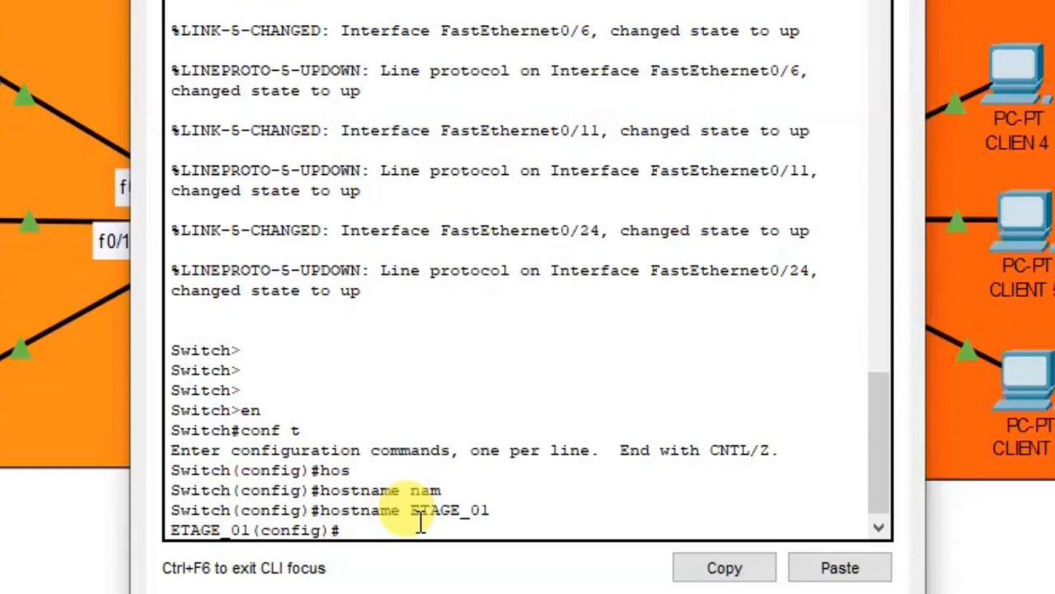
key("Return")
key("Return")
key("Return")
key("Return")
key("Return")
key("Return")
key("Return")
key("Return")
key("Return")
key("Return")
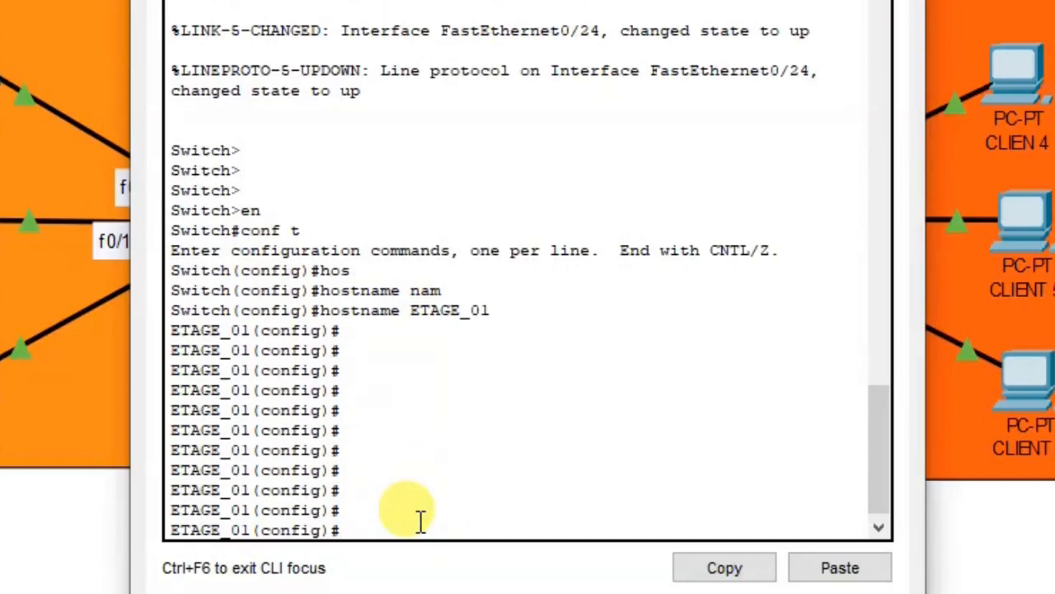
- Create VLAN 10 on the ETAGE_01 switch and name it Administration
type("vlan 10")
key("Return")
type("nam")
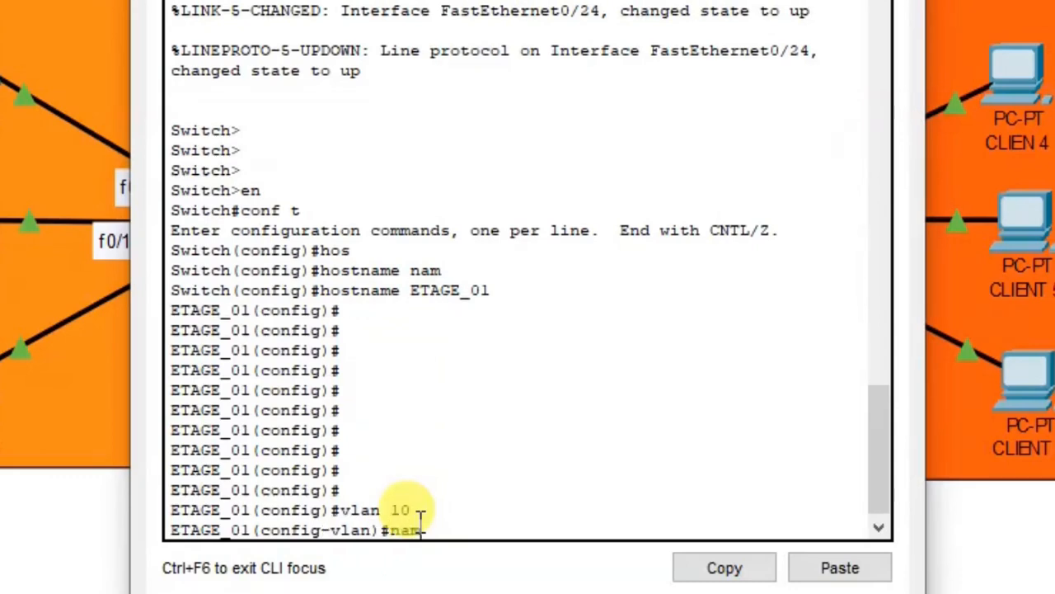
key("Tab")
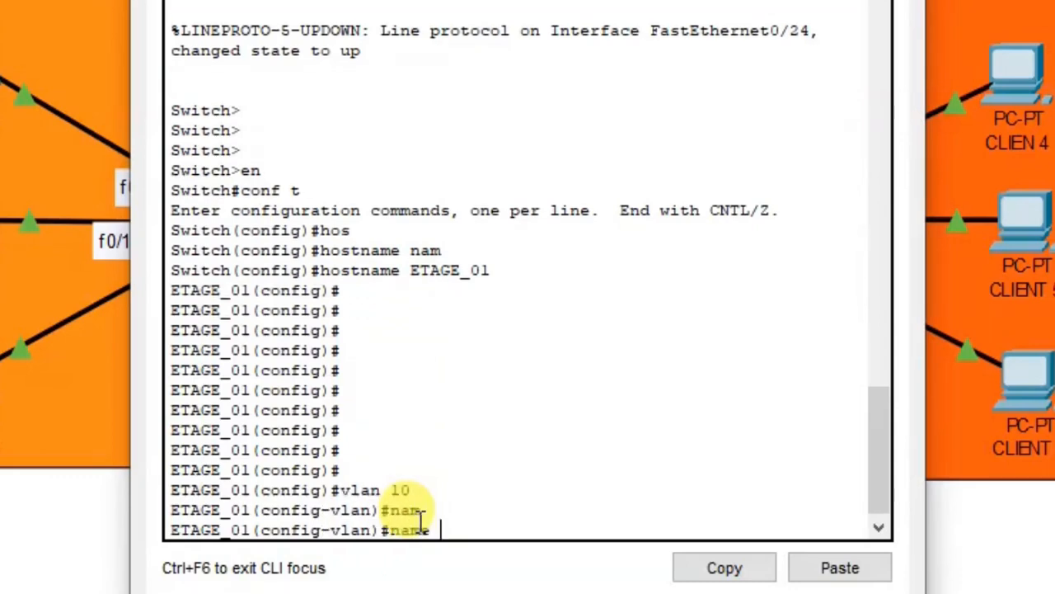
type("Administr")
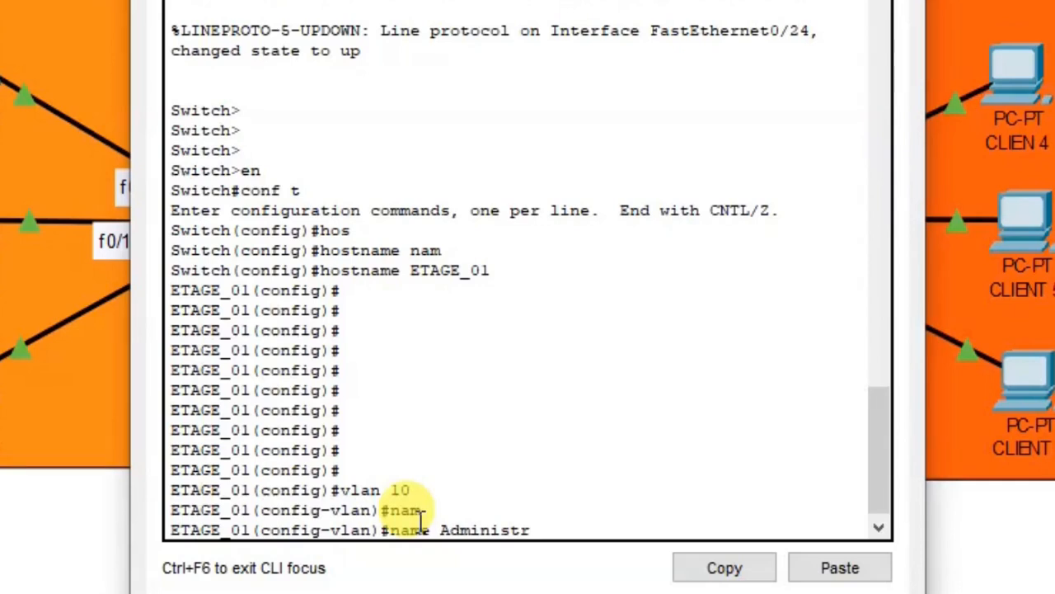
type("ation")
key("Return")
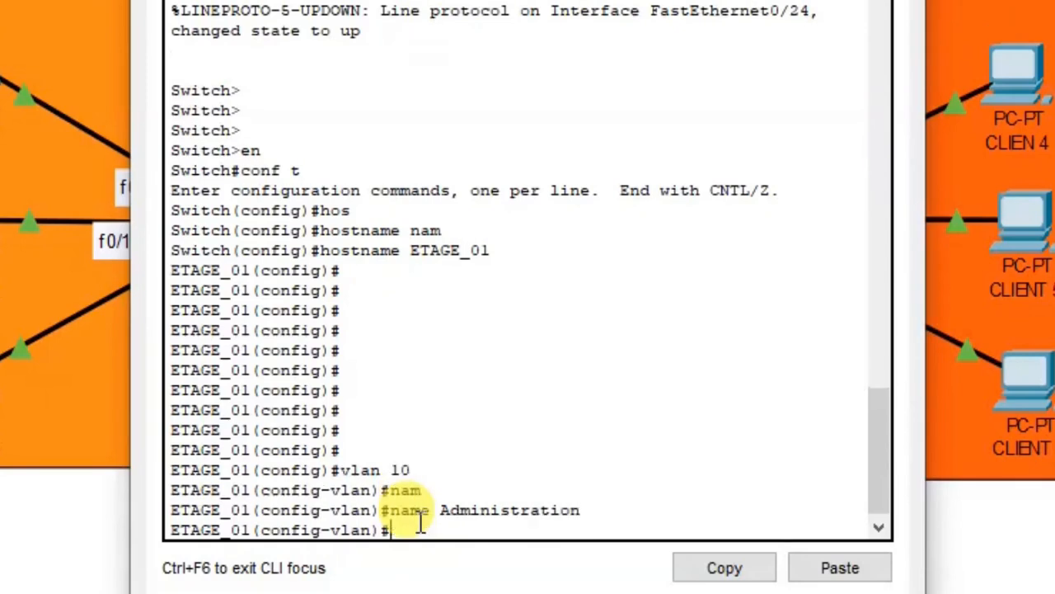
- Create VLAN 20 on the ETAGE_01 switch and name it Enseignants
type("vlan 20")
key("Return")
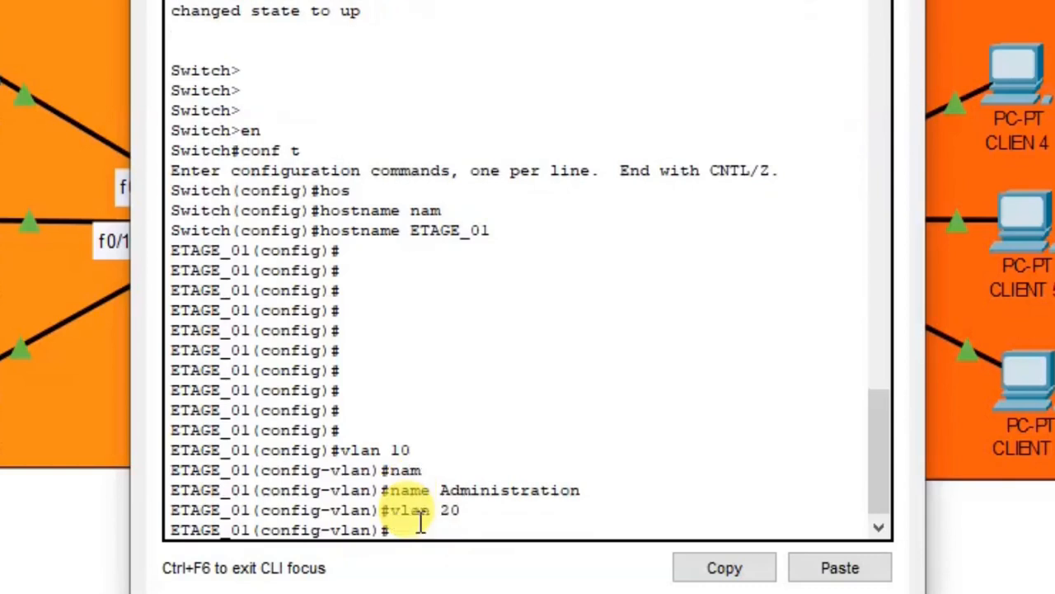
type("name Enseignants")
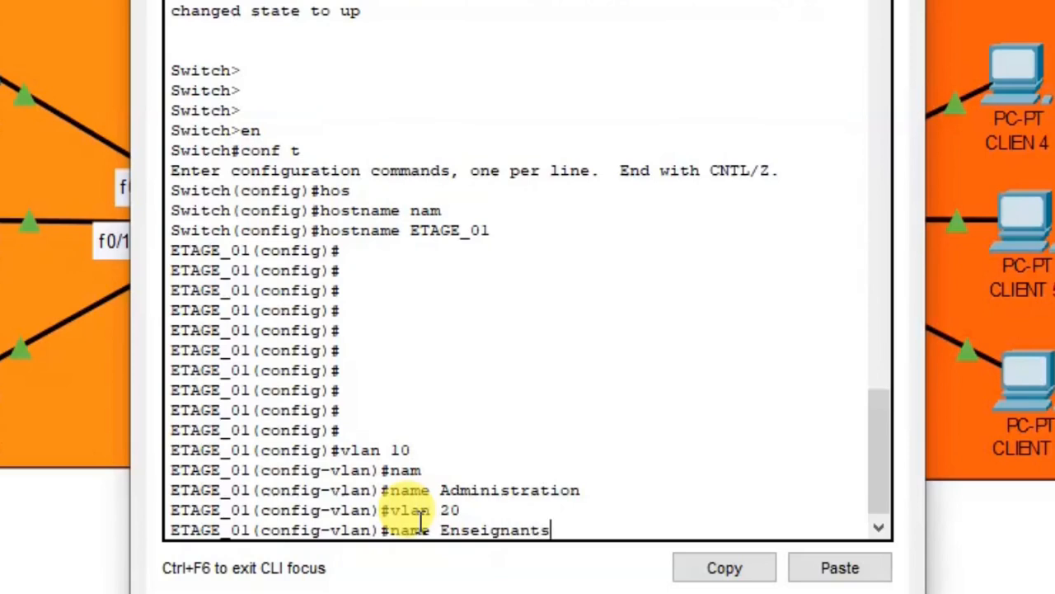
key("Return")
- Create VLAN 30 named Etudiants on the ETAGE_01 switch and close the switch's window
type("vlan)#vlan 30")
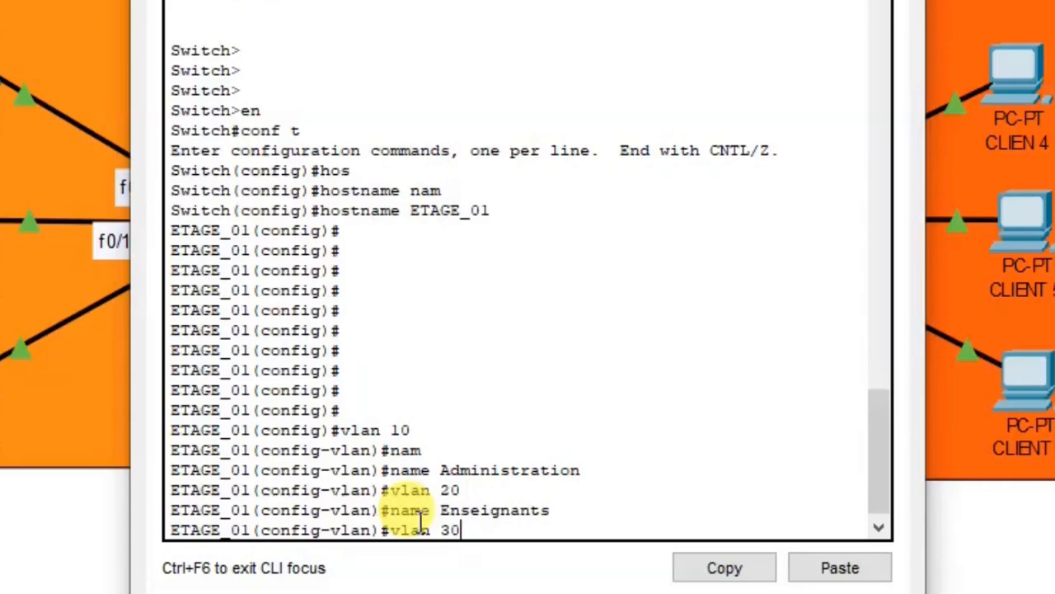
key("Return")
type("nam")
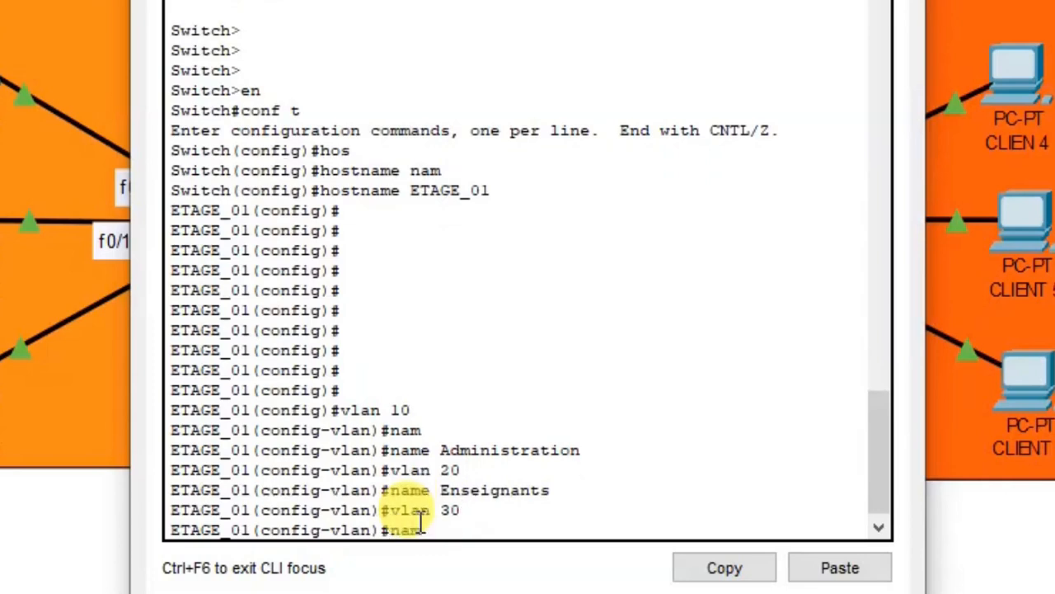
type("e Etudiants")
key("Return")
key("Return")
key("Return")
key("Return")
key("Return")
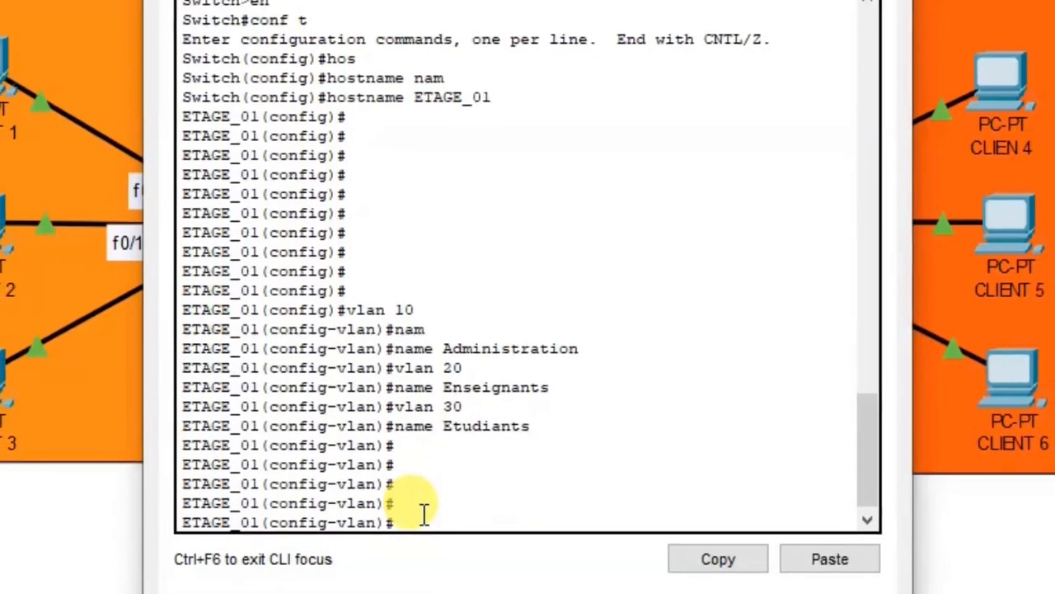
key("Return")
key("Return")
key("Return")
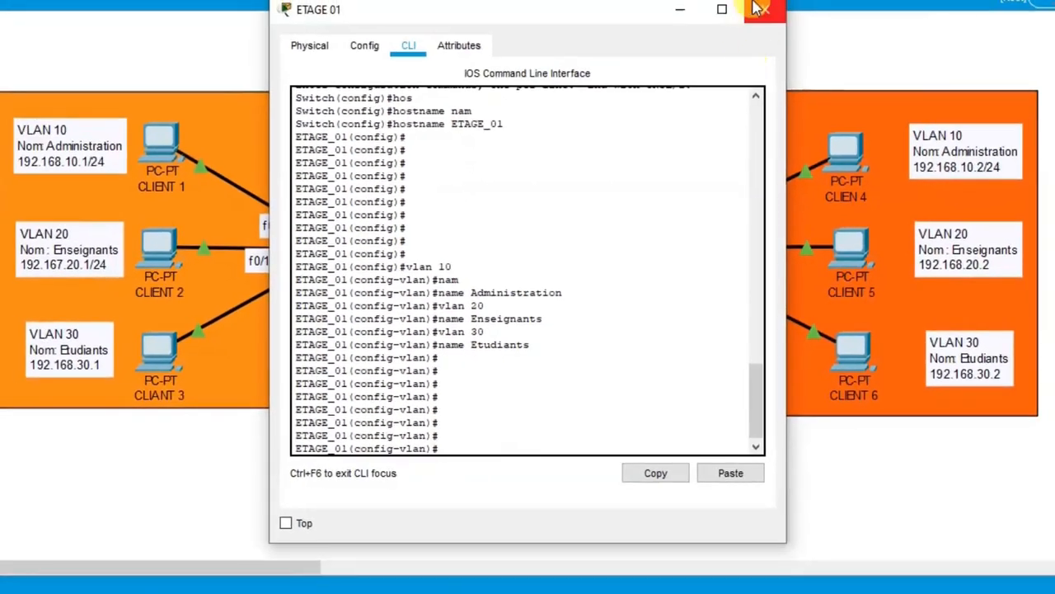
left_click(759, 9)
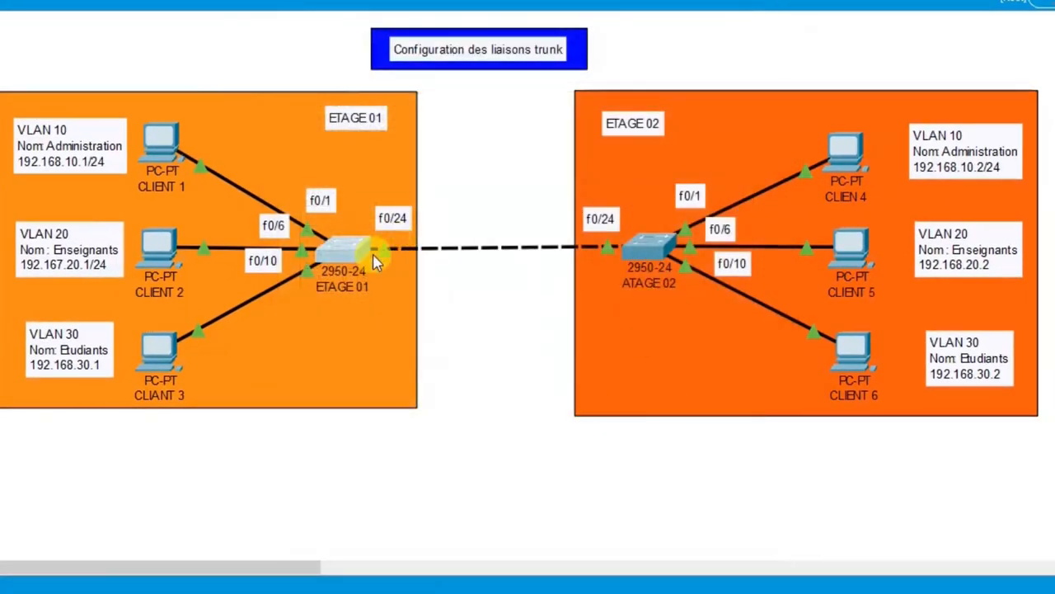
- Open the command line of the ATAGE 02 switch and enter privileged EXEC mode
left_click(650, 249)
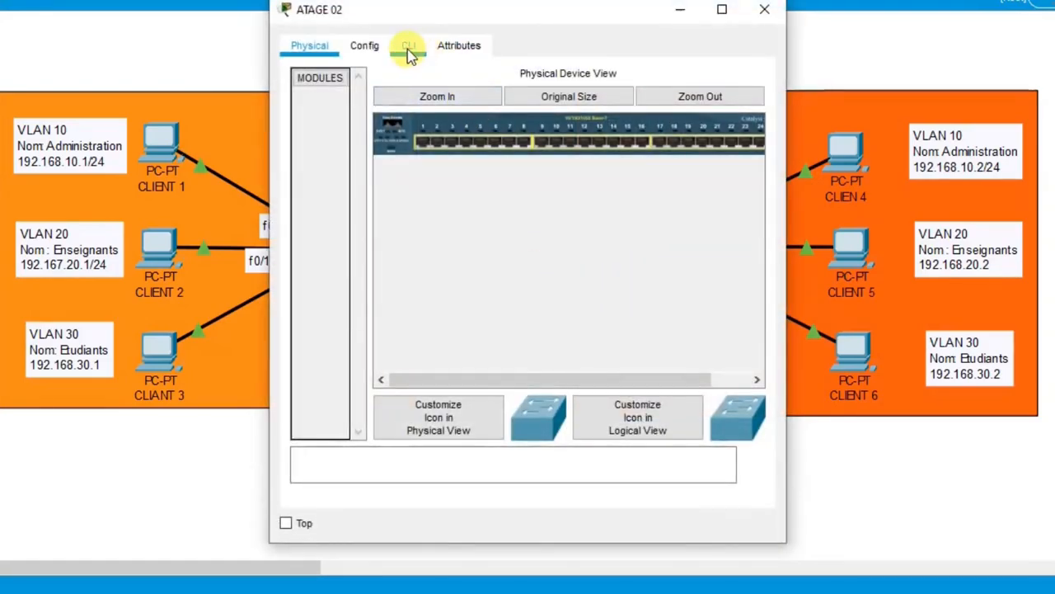
left_click(407, 45)
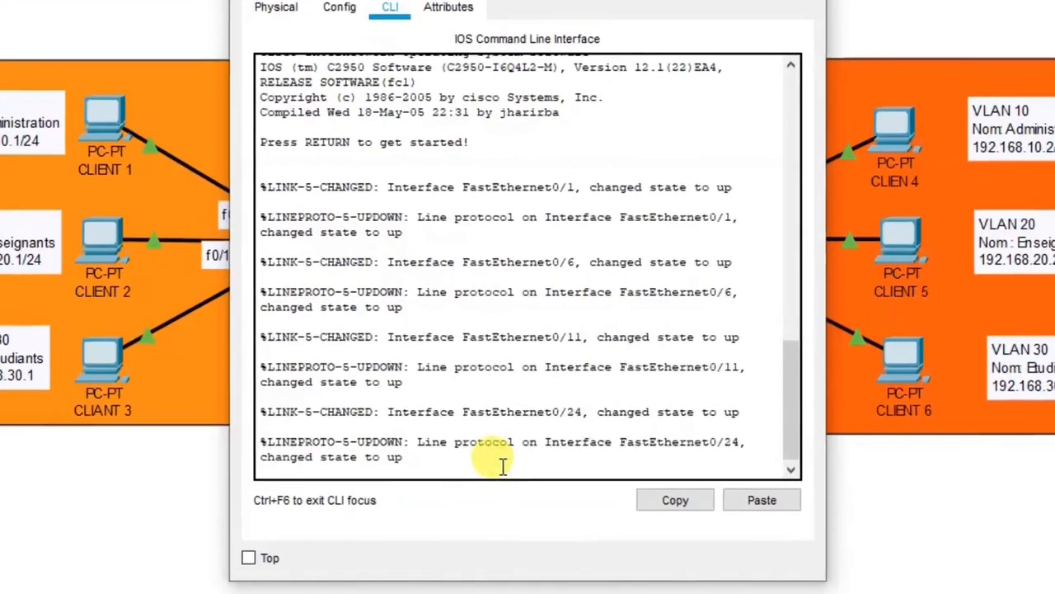
key("Return")
key("Return")
key("Return")
key("Return")
type("en")
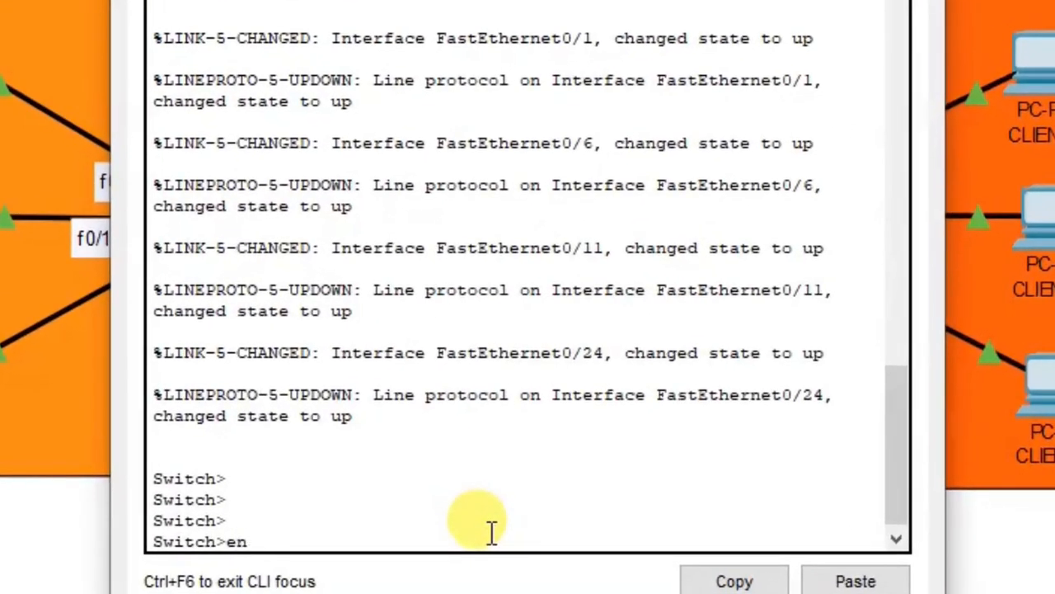
key("Return")
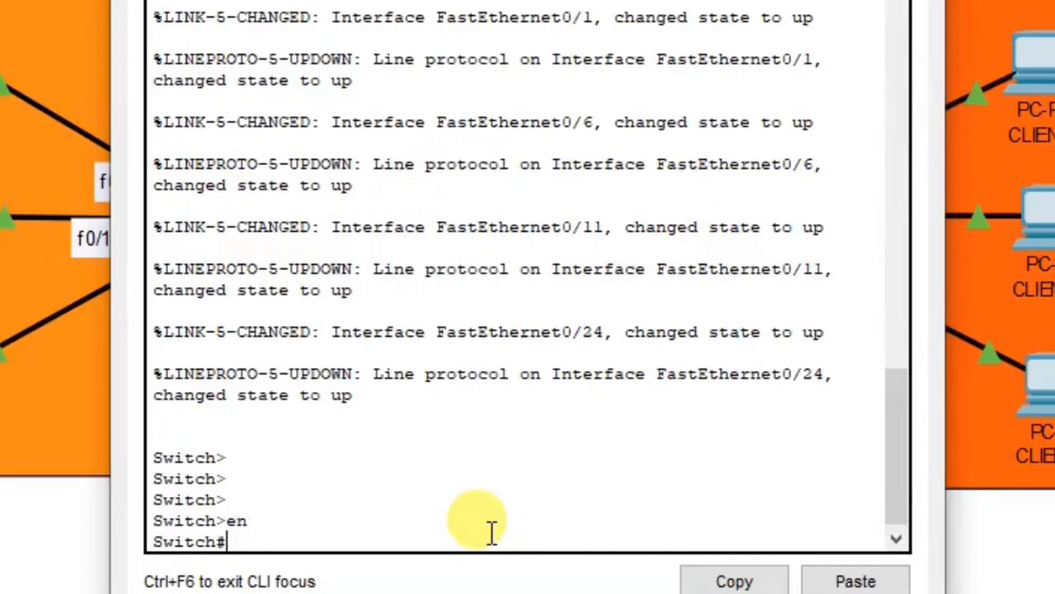
type("Hos")
key("Tab")
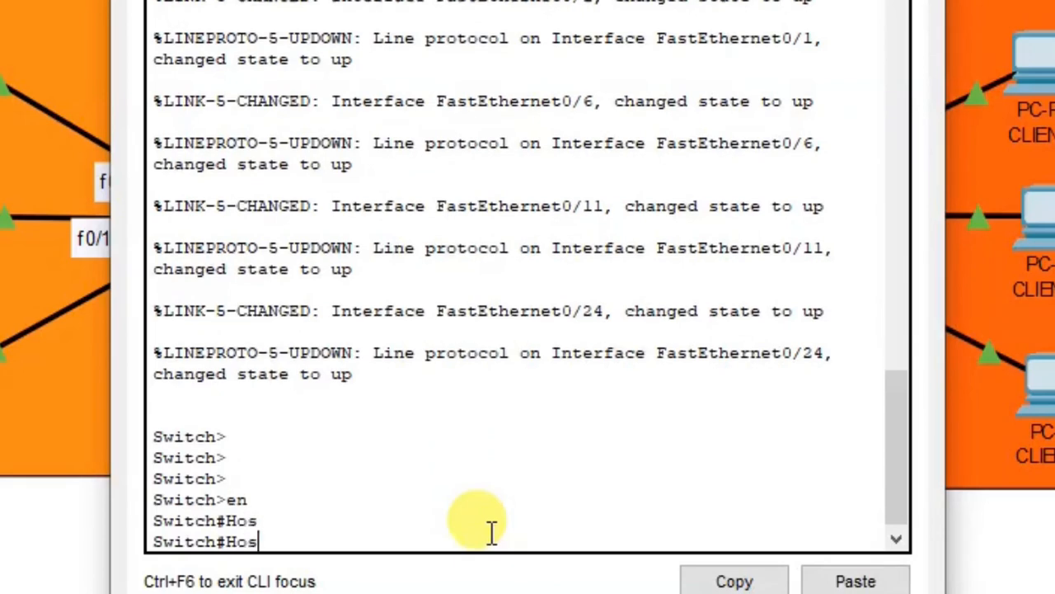
key("BackSpace")
key("BackSpace")
key("BackSpace")
- Enter global configuration mode on the second switch and set its hostname to ETAGE_02
type("conf t")
key("Return")
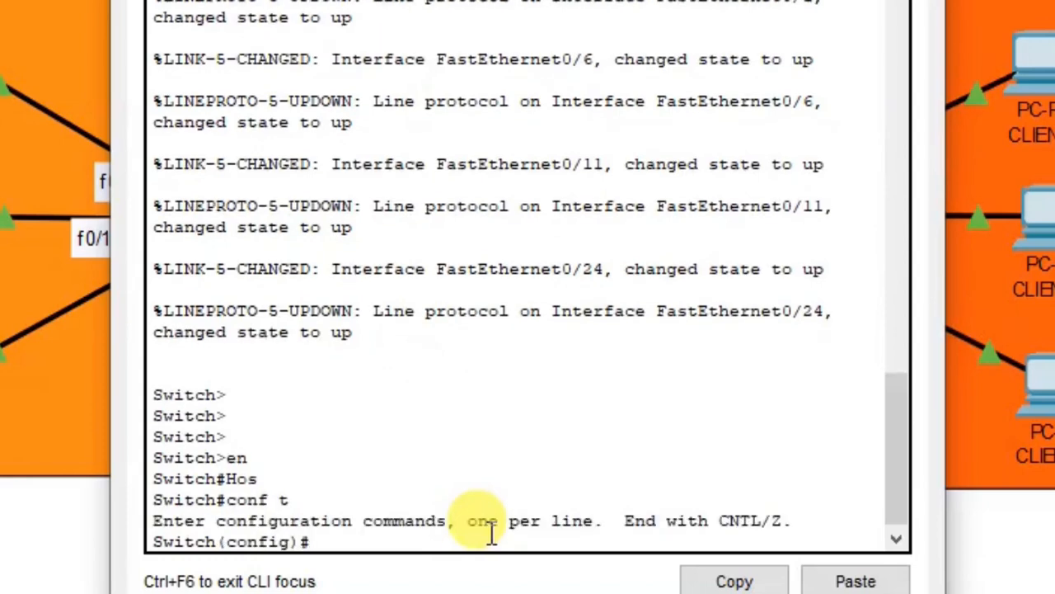
type("ho")
key("Tab")
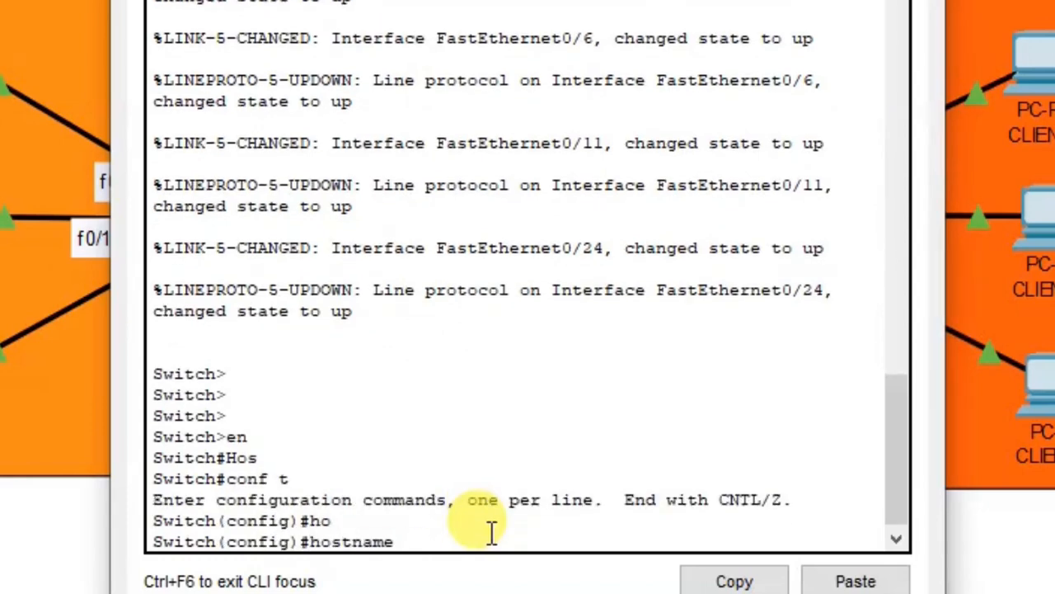
type("ETAGE")
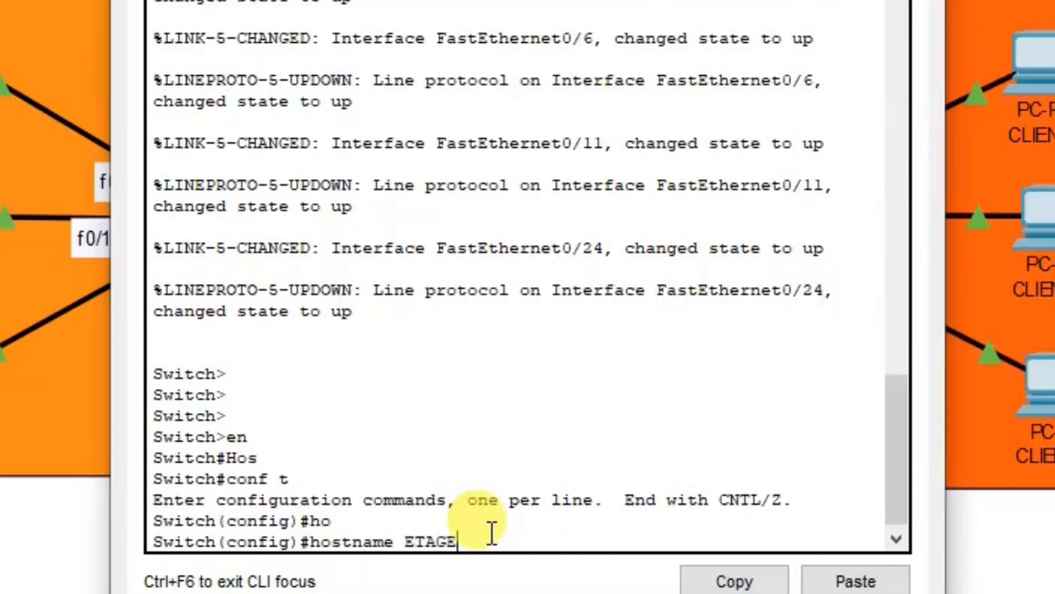
type(" 02")
key("Return")
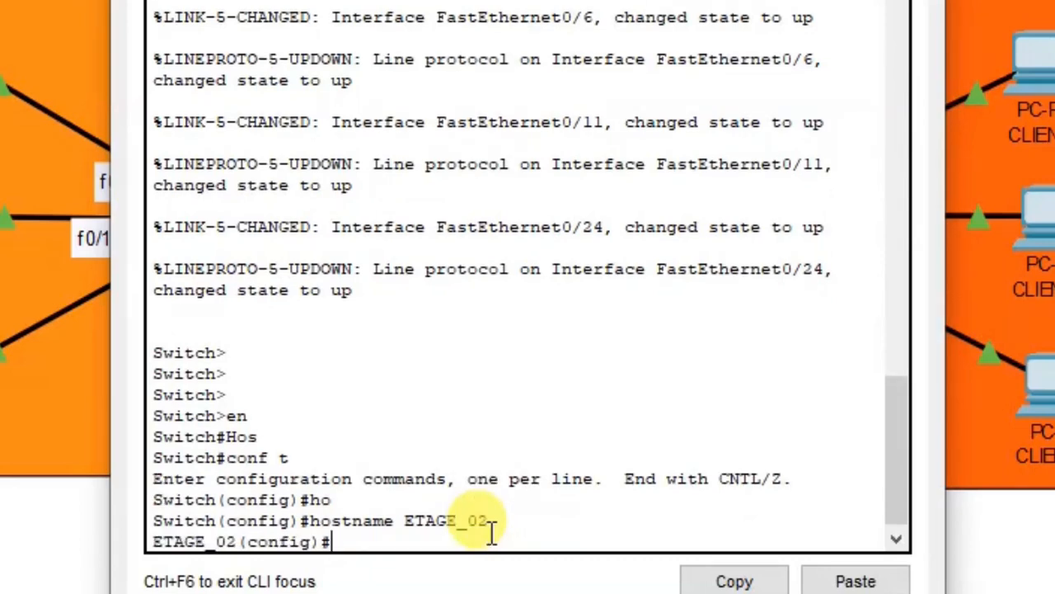
- Create VLAN 10 on the ETAGE_02 switch and name it Administration
key("Return")
key("Return")
key("Return")
type("vlan 10")
key("Return")
type("name")
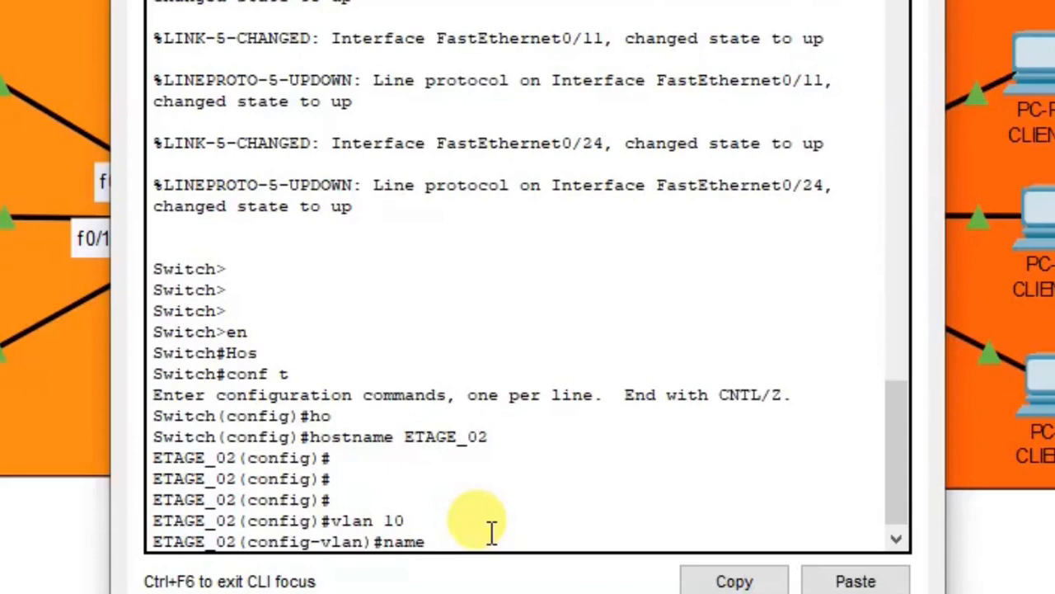
type(" Administration")
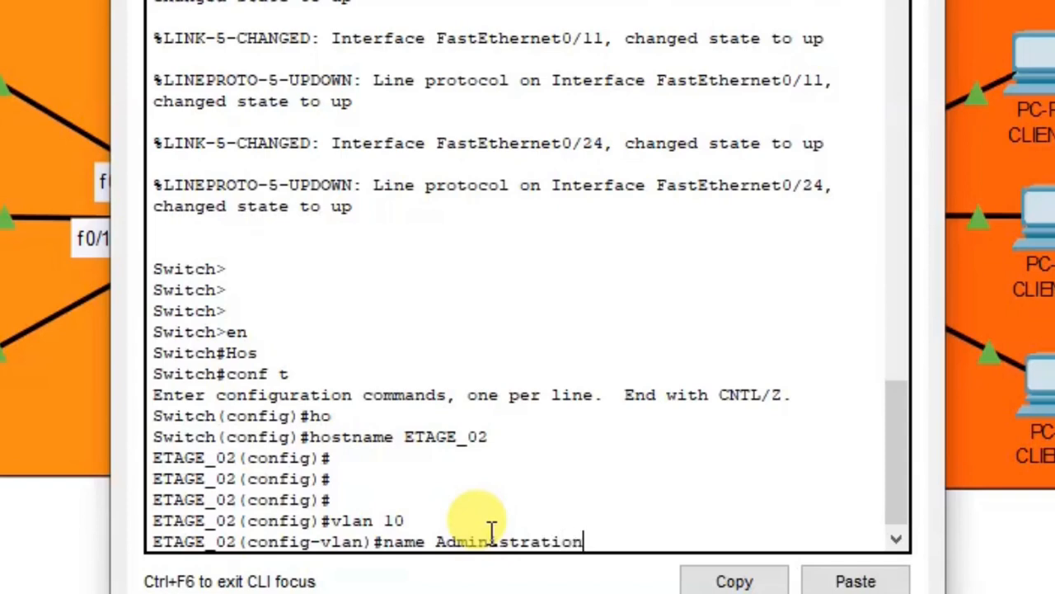
key("Return")
- Create VLAN 20 on the ETAGE_02 switch and name it Enseignants
type("vlan)#vlan")
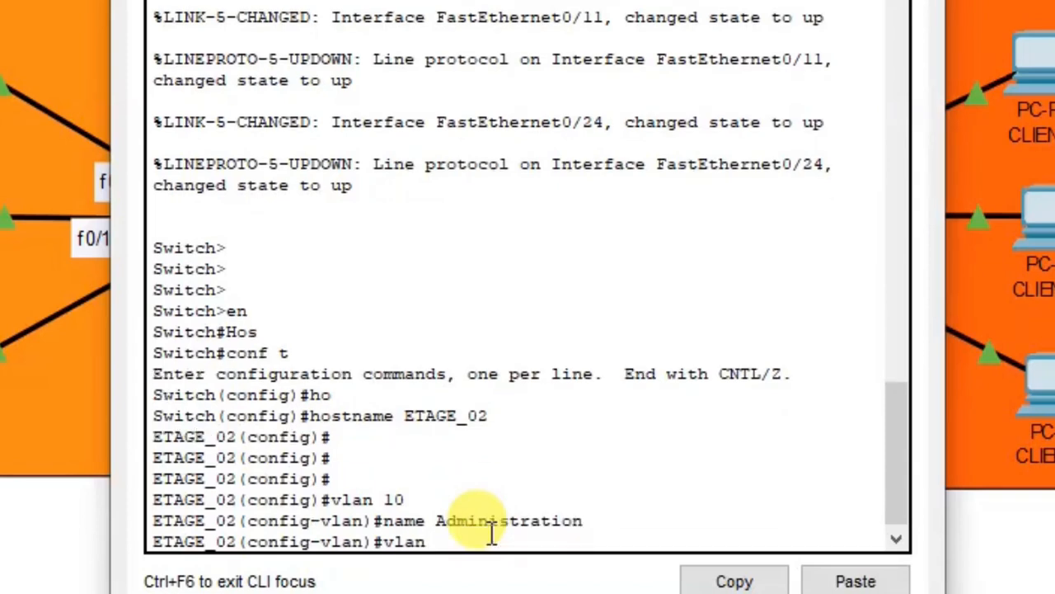
type(" 20")
key("Return")
type("name En")
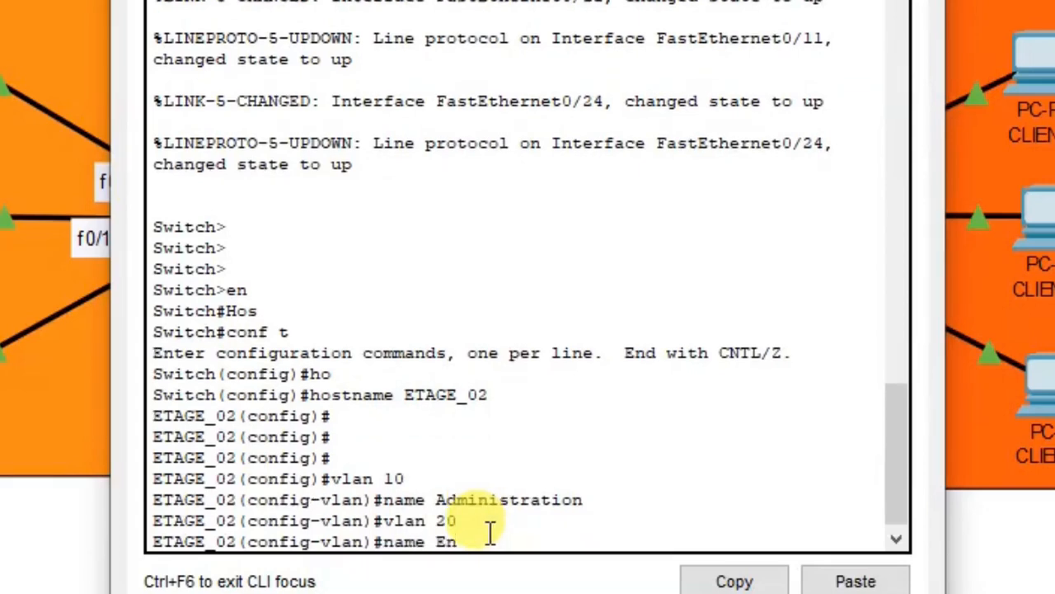
type("seignants")
key("Return")
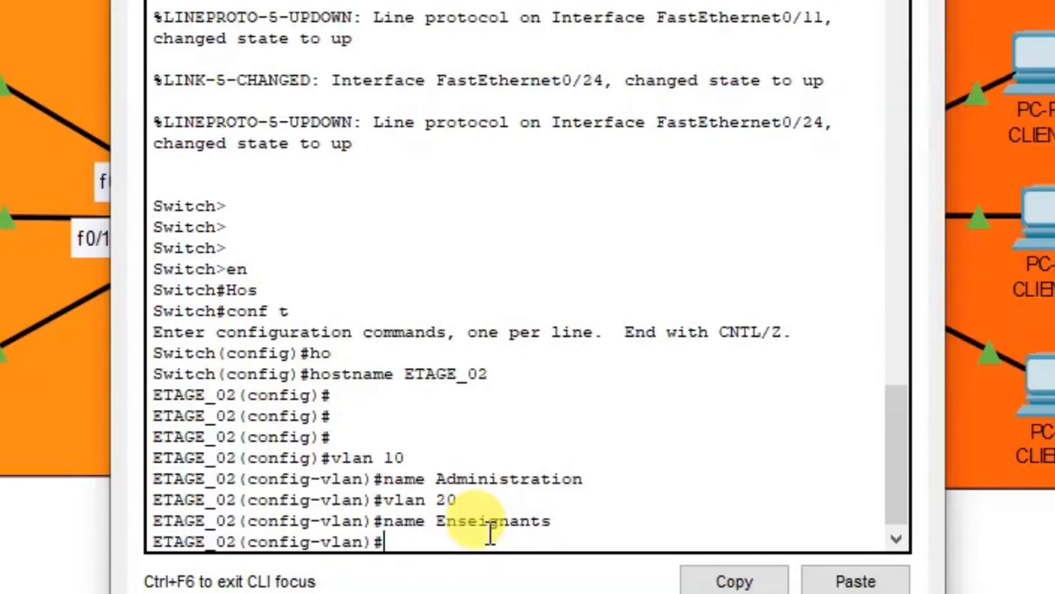
- Create VLAN 30 on the ETAGE_02 switch, name it Etudiants, and close the switch's window
type("vlan 30")
type("N")
key("BackSpace")
type("n")
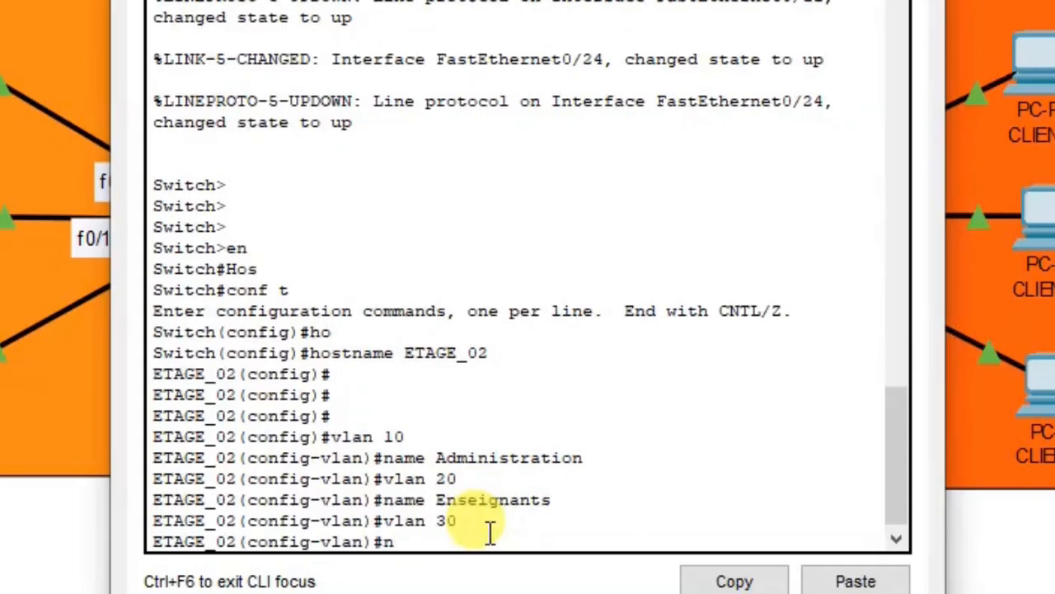
type("eame Etu")
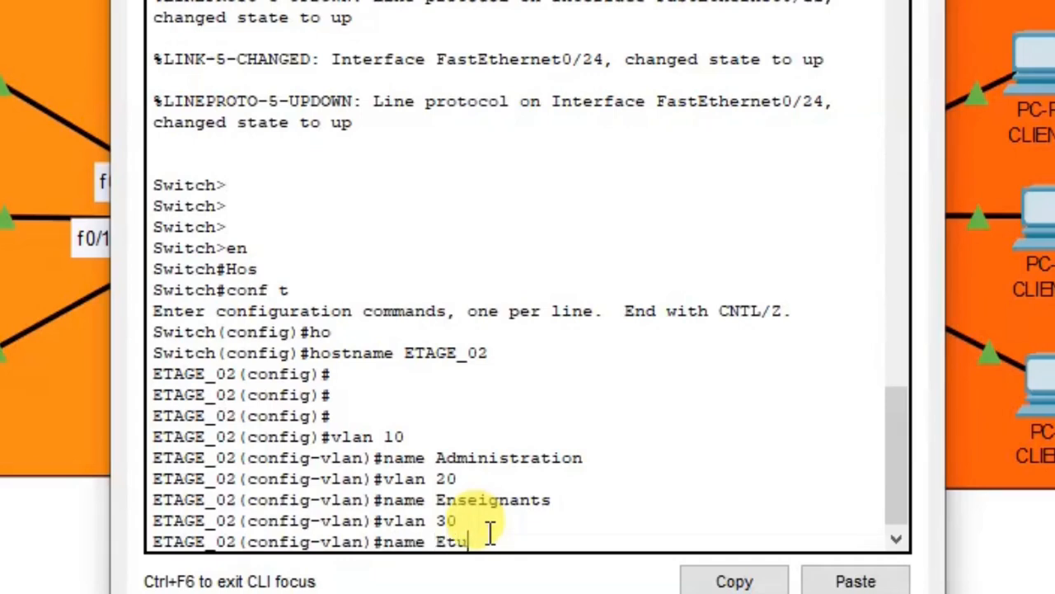
type("diants")
key("Return")
key("Return")
key("Return")
key("Return")
key("Return")
key("Return")
key("Return")
key("Return")
key("Return")
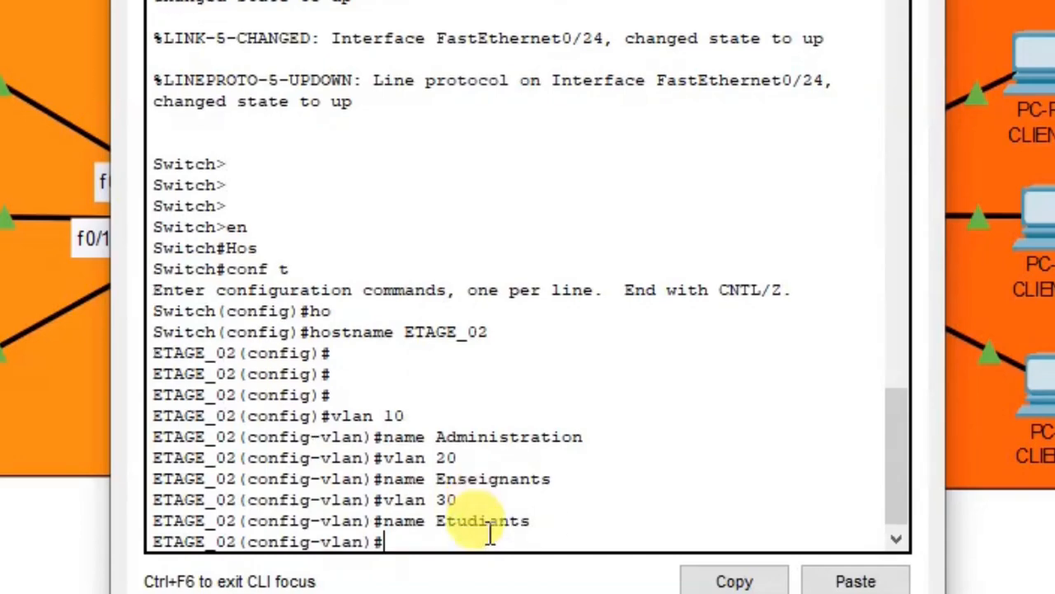
key("Return")
key("Return")
key("Return")
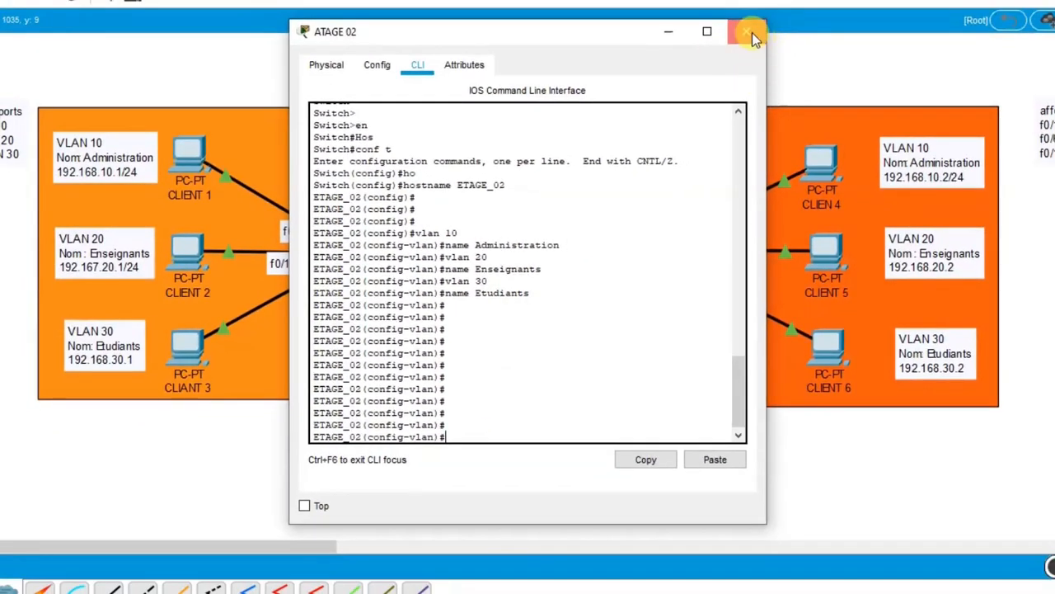
left_click(751, 33)
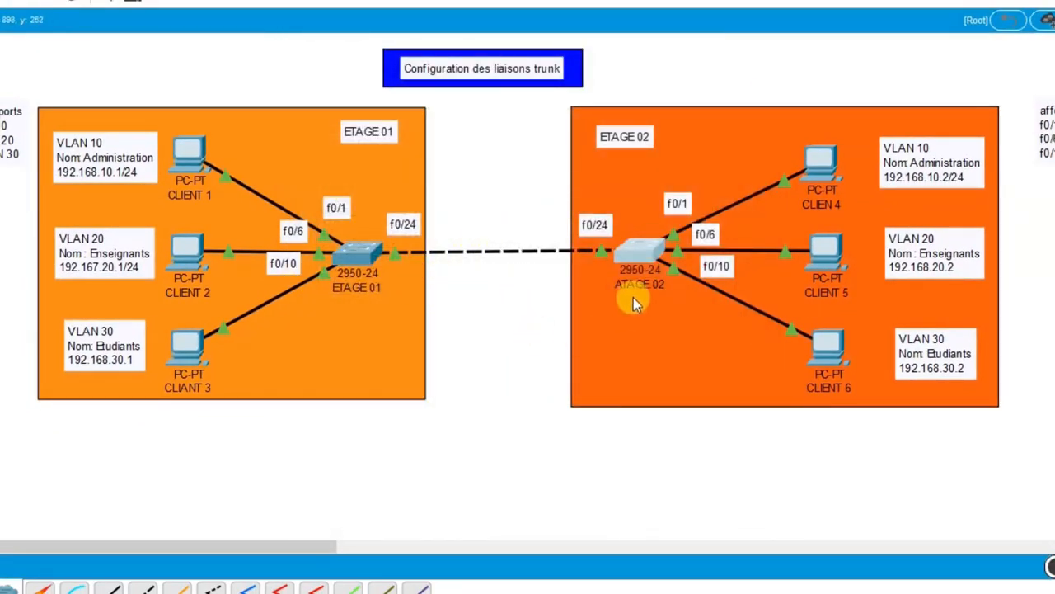
- Open the command line of the ETAGE 01 switch and leave VLAN configuration for privileged EXEC mode
left_click(503, 284)
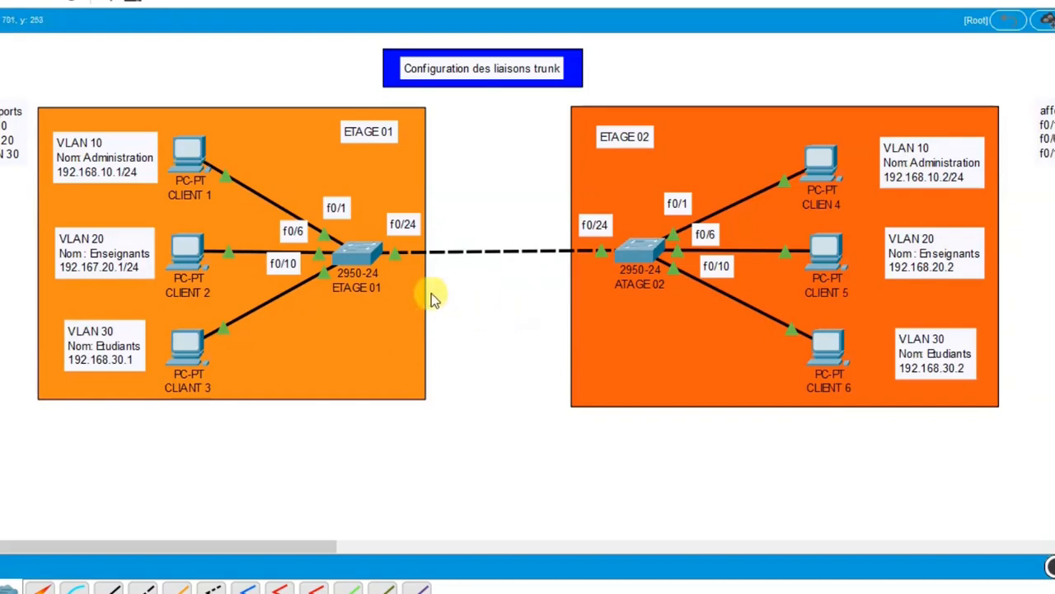
left_click(357, 264)
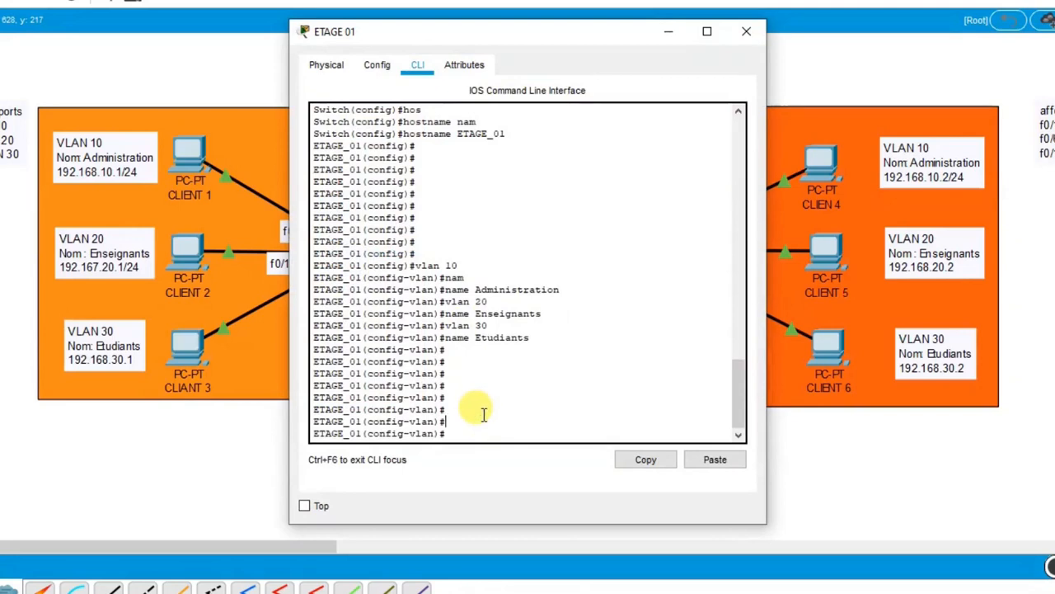
key("ctrl+z")
key("Return")
key("Return")
key("Return")
key("Return")
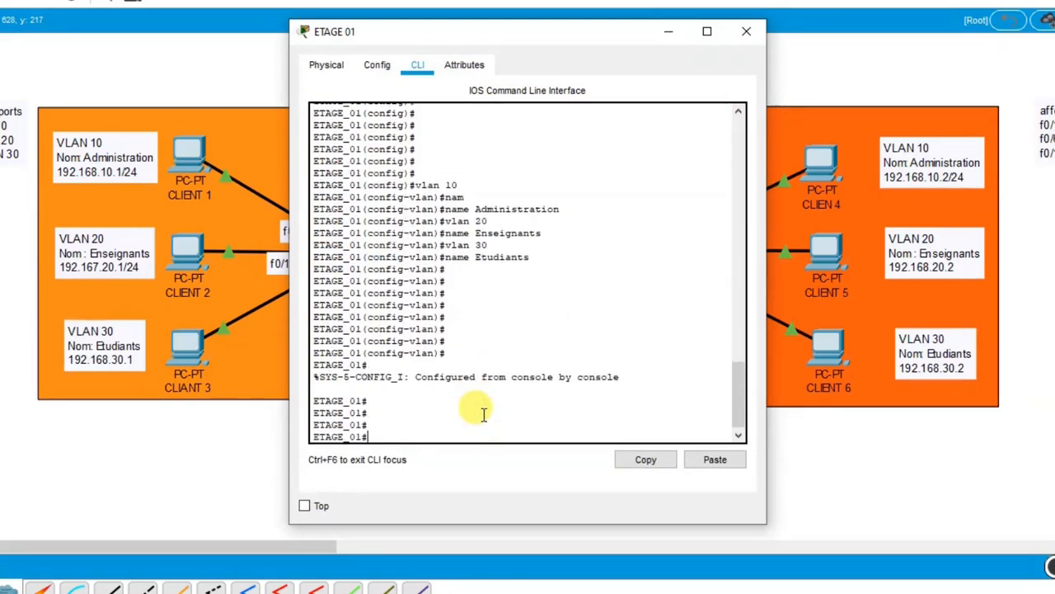
- Display the VLAN table on ETAGE_01 with show vlan and examine the VLAN names and their assigned ports
type("sh")
key("Tab")
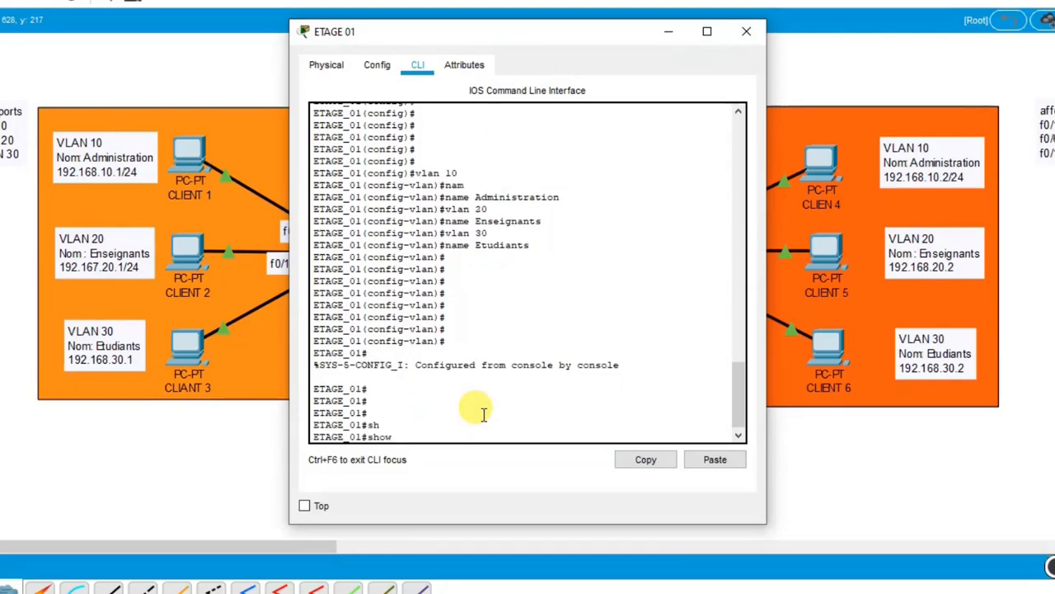
type("vlan")
key("Tab")
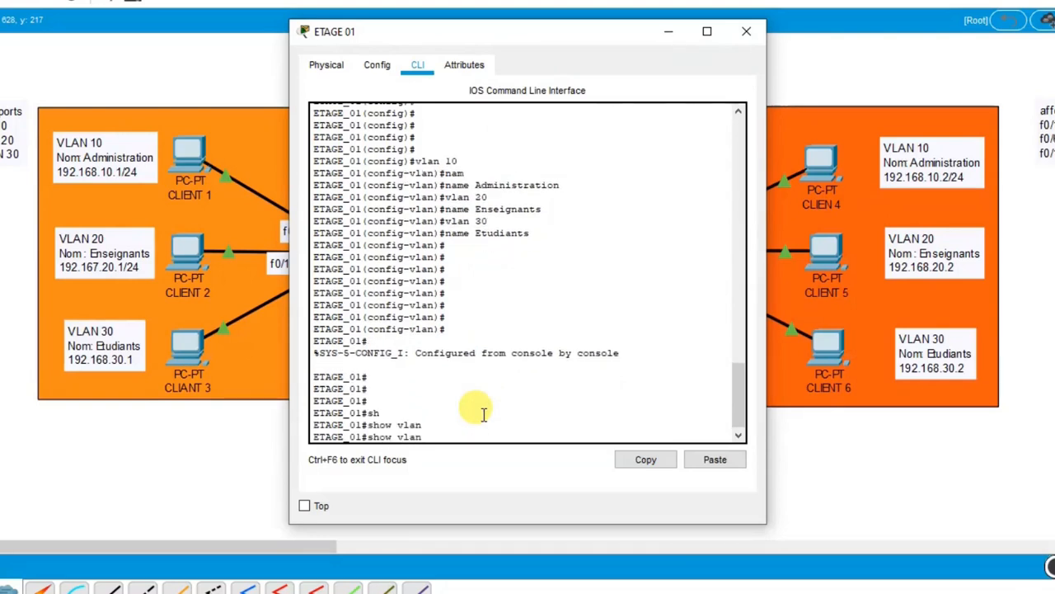
key("Return")
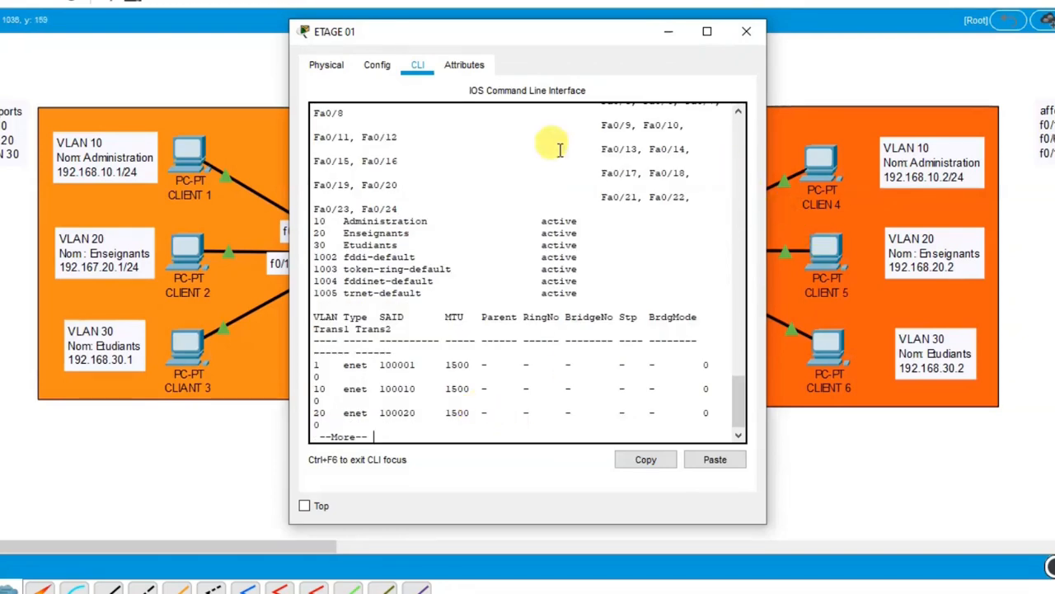
scroll(502, 224, "up", 5)
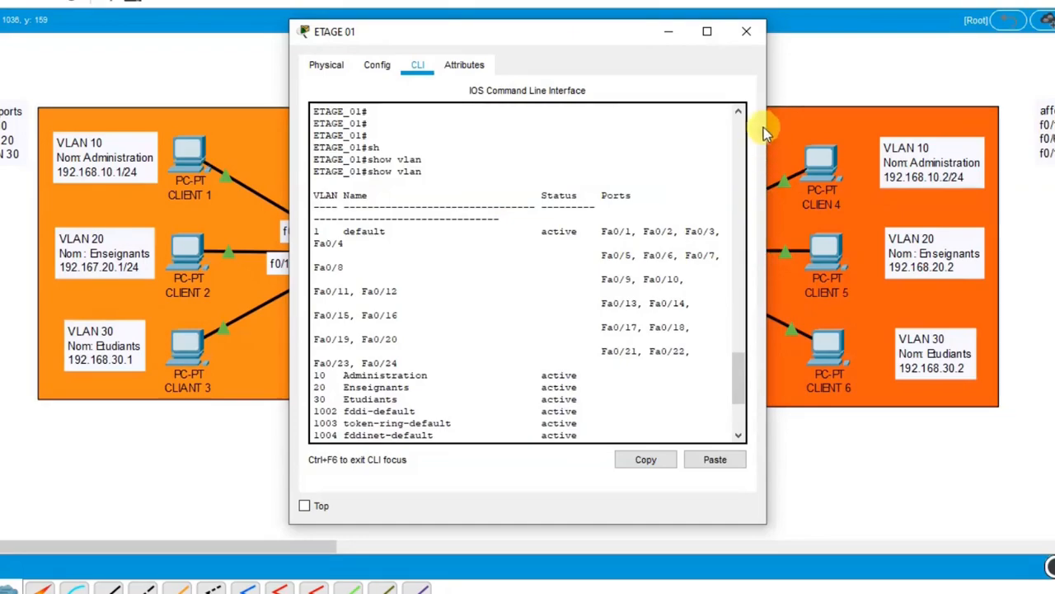
left_click_drag(766, 55, 940, 55)
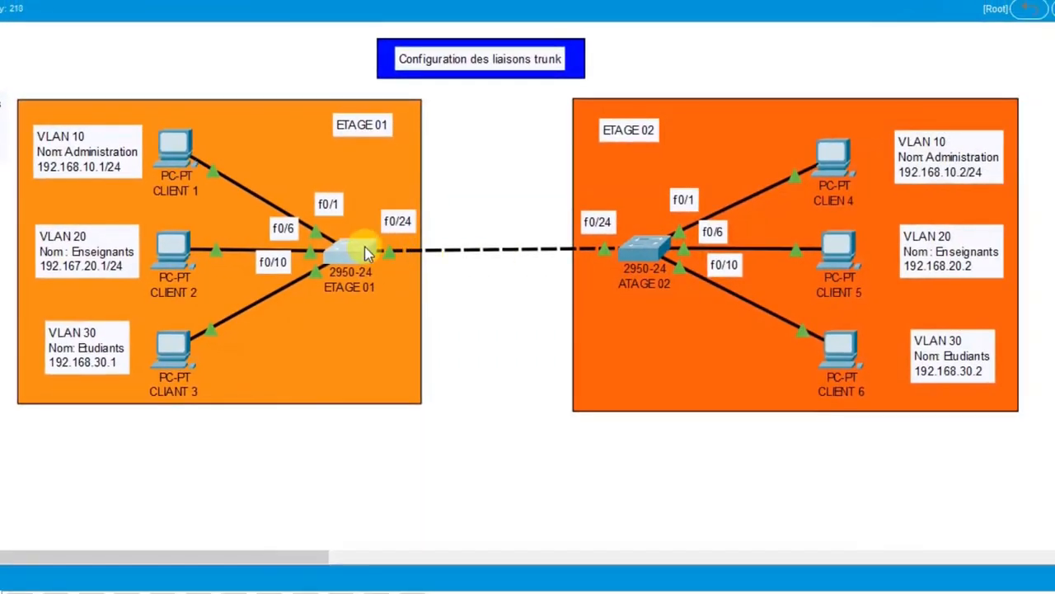
- Reopen the ETAGE 01 command line and page through the remaining VLAN listing back to the privileged prompt
left_click(360, 258)
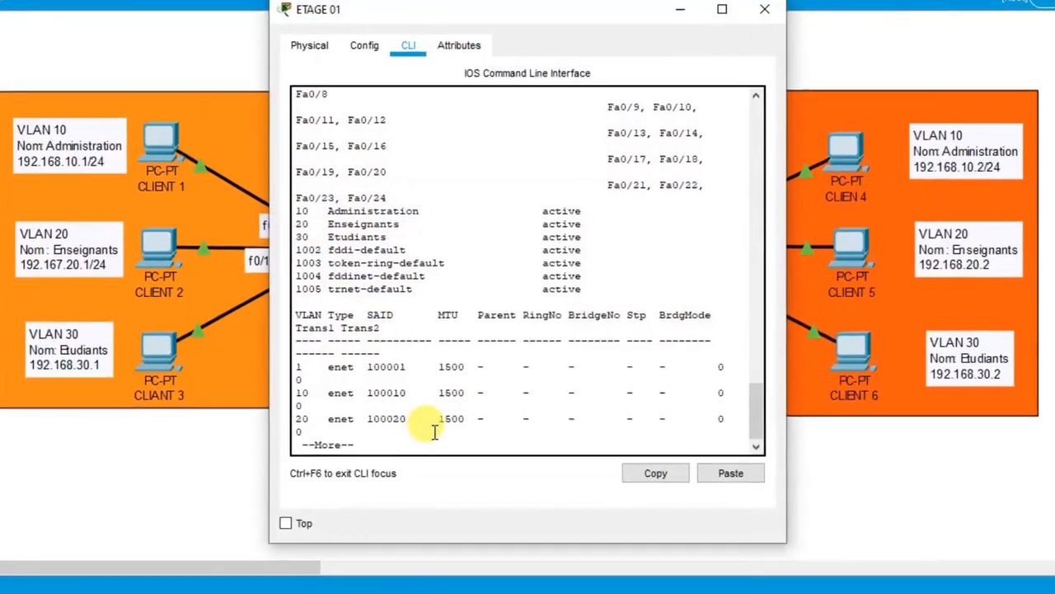
key("Return")
key("Return")
key("Return")
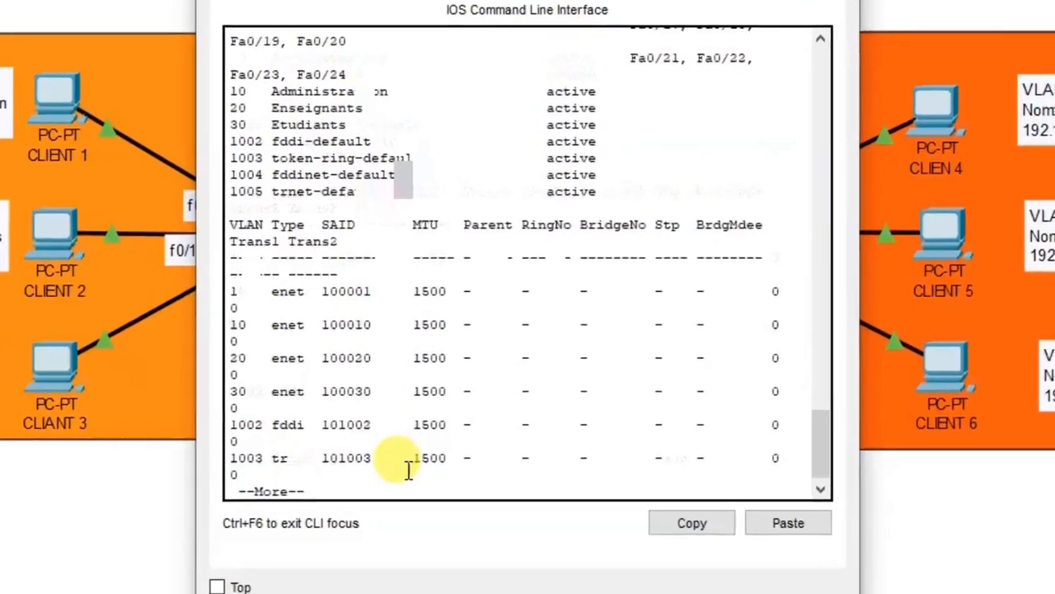
key("space")
key("Return")
key("Return")
key("Return")
key("Return")
key("Return")
key("Return")
key("Return")
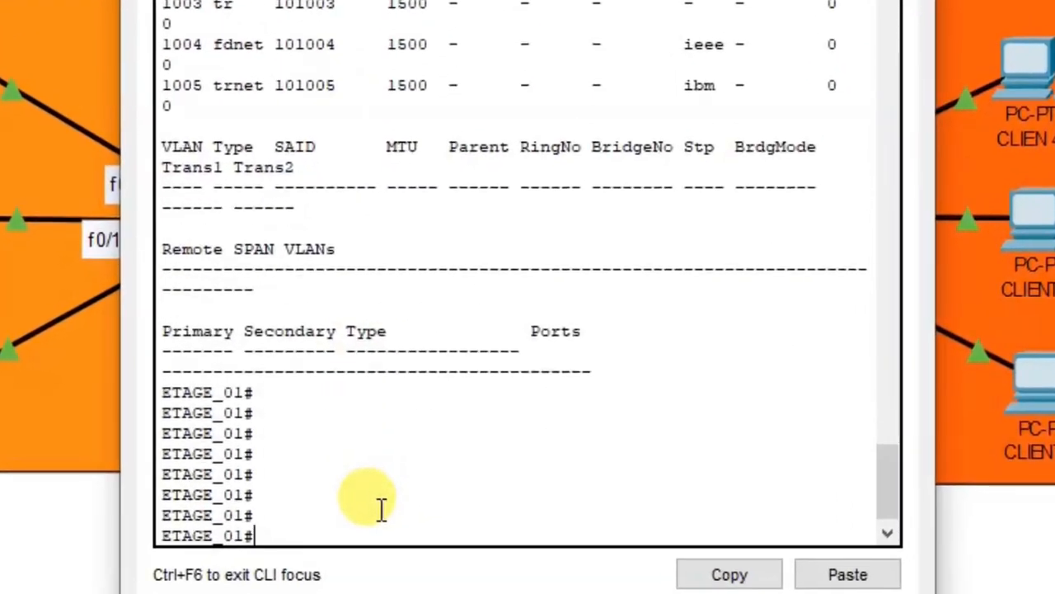
- Enter global configuration mode on the ETAGE_01 switch with configure terminal
type("int")
key("Tab")
key("BackSpace")
key("BackSpace")
key("BackSpace")
type("conf")
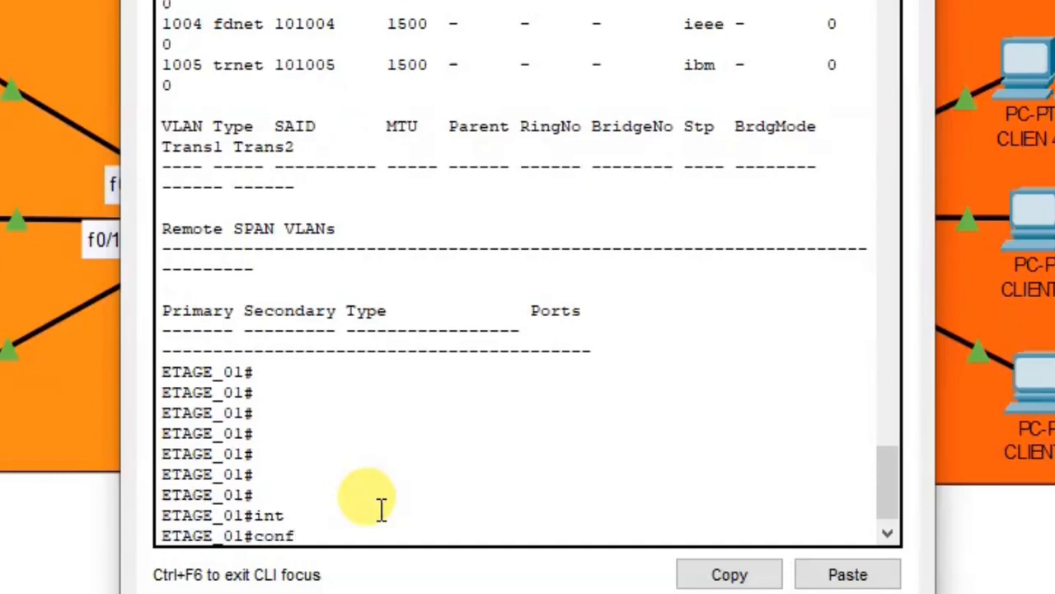
key("Tab")
type("ter")
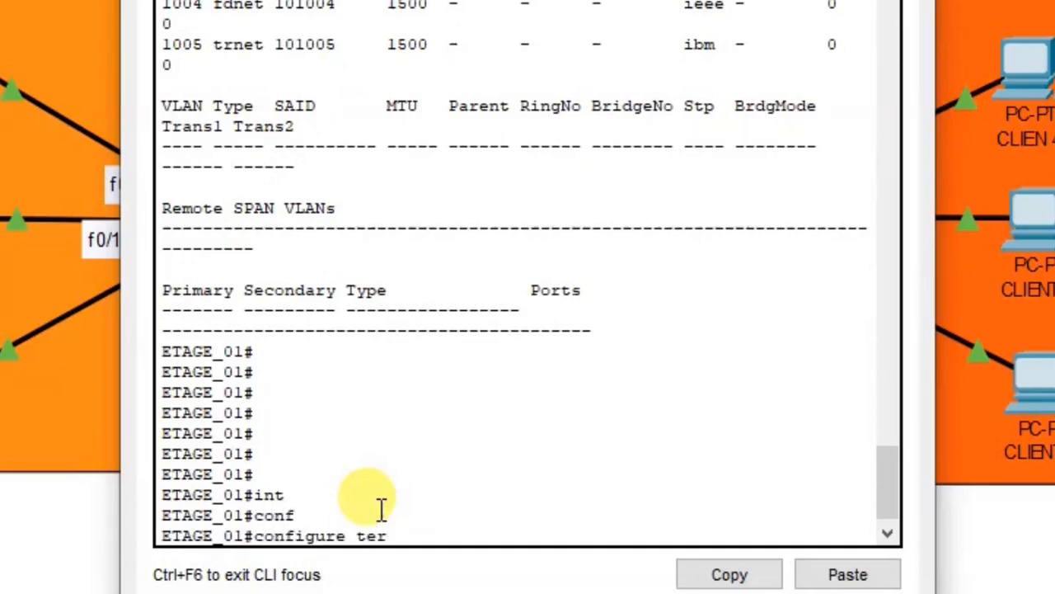
key("Tab")
key("Return")
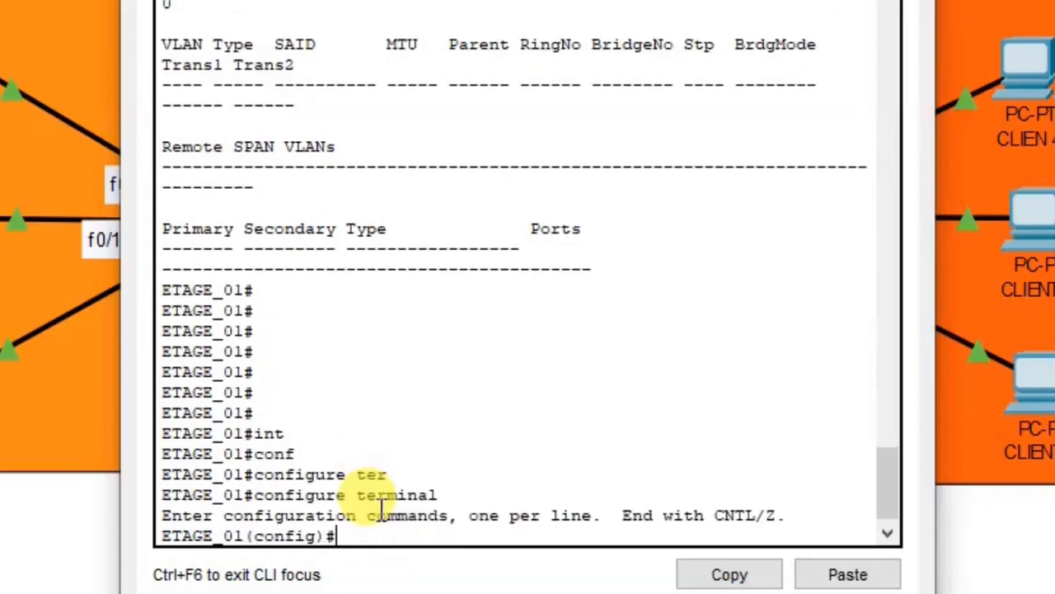
- Enter interface range configuration for FastEthernet ports 0/1-5 on ETAGE_01
type("int")
key("Tab")
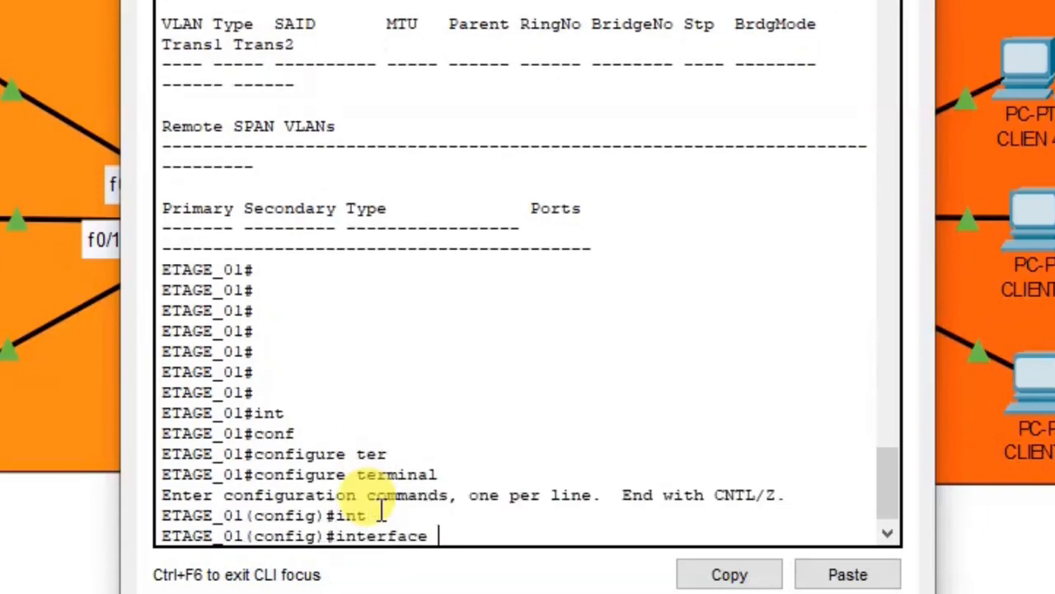
type("ran")
key("Tab")
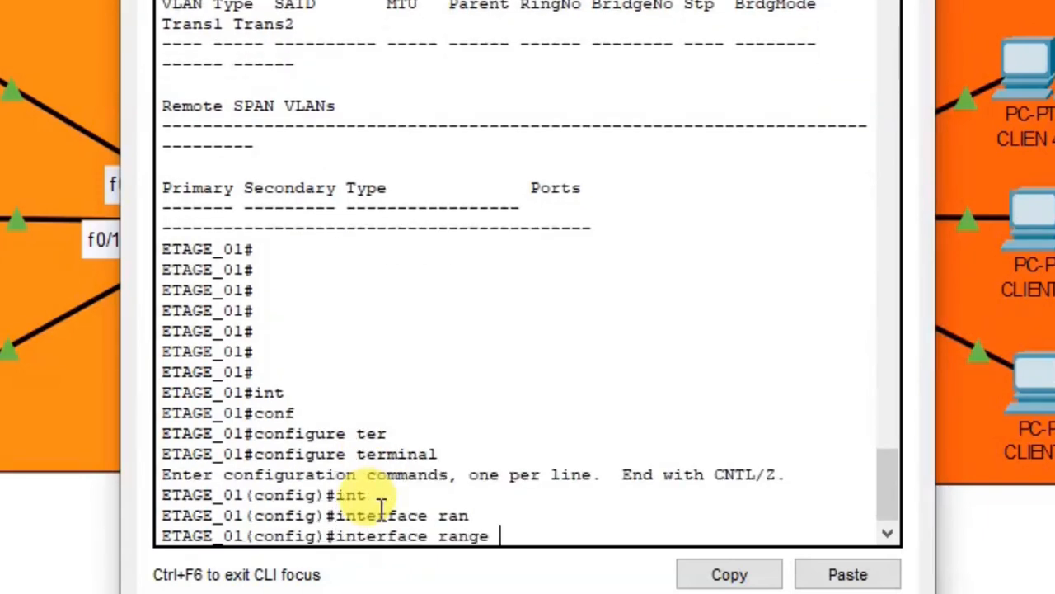
type("fa")
key("Tab")
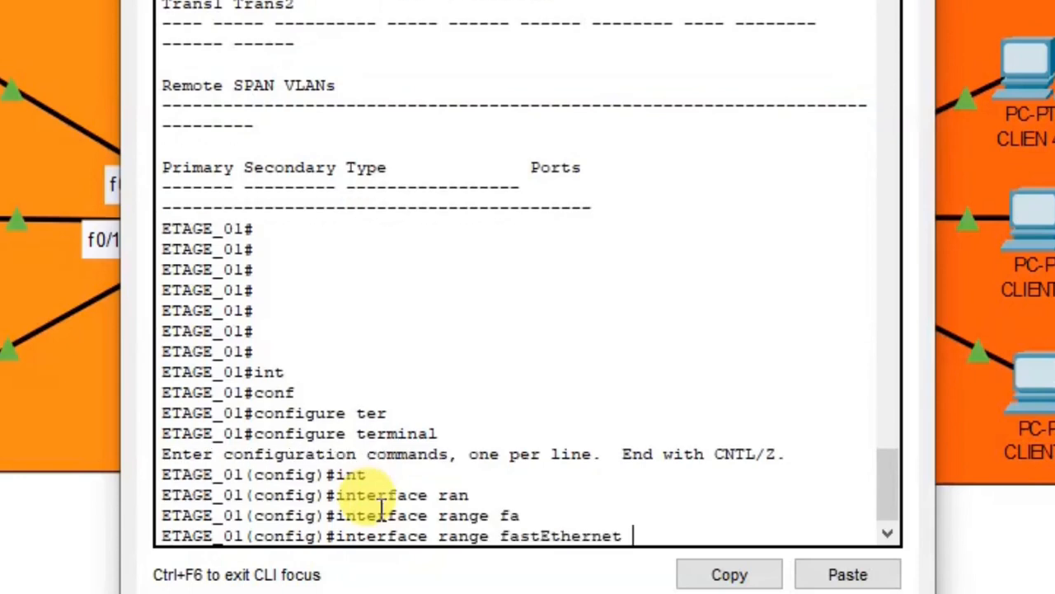
type("0/1-5")
key("Return")
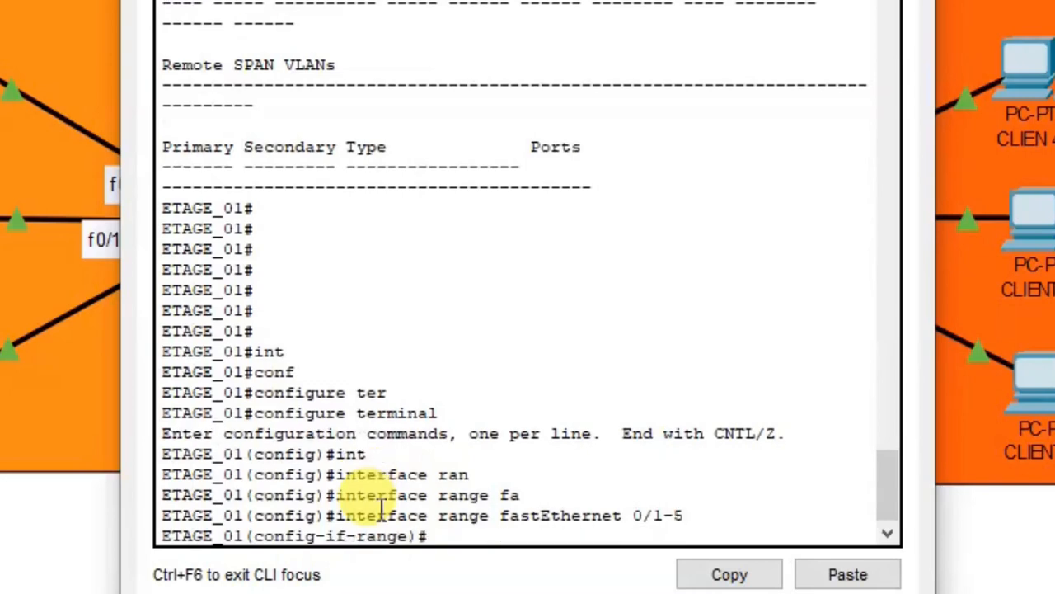
- Set FastEthernet ports 0/1-5 on ETAGE_01 to switchport access mode
type("sw")
key("Tab")
type("mode ac")
key("Tab")
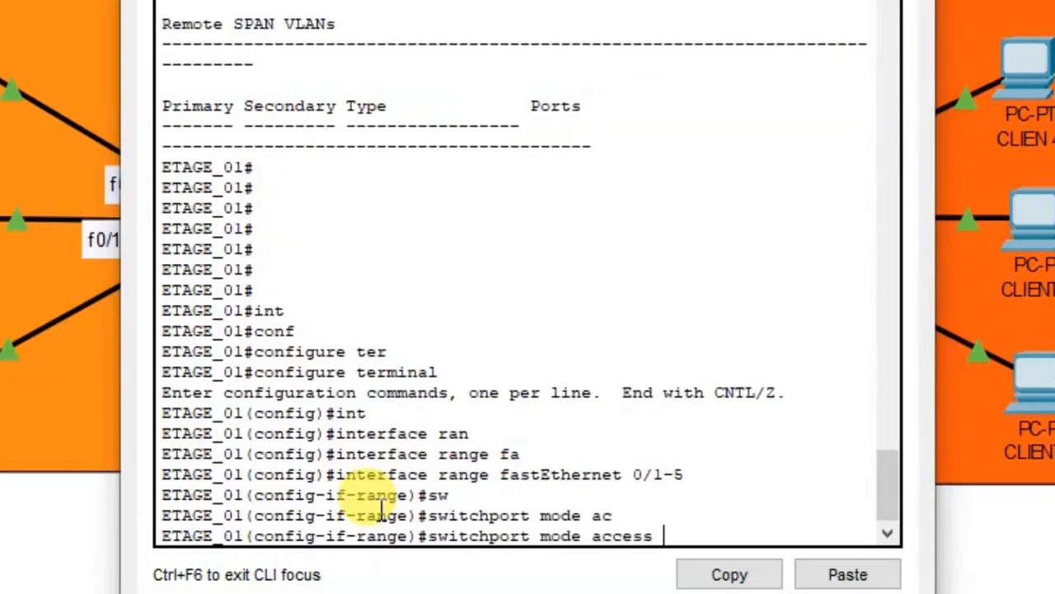
key("Return")
- Assign FastEthernet ports 0/1-5 to access VLAN 10 and exit to global configuration mode
type("sw")
key("Tab")
type("ac")
key("Tab")
type("vla")
key("Tab")
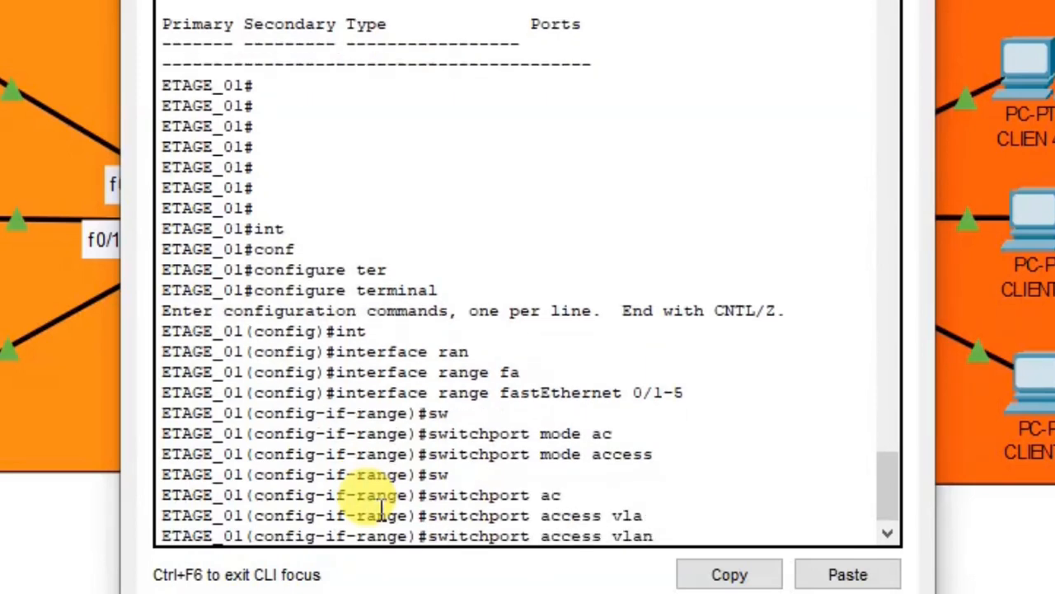
type("10")
key("Return")
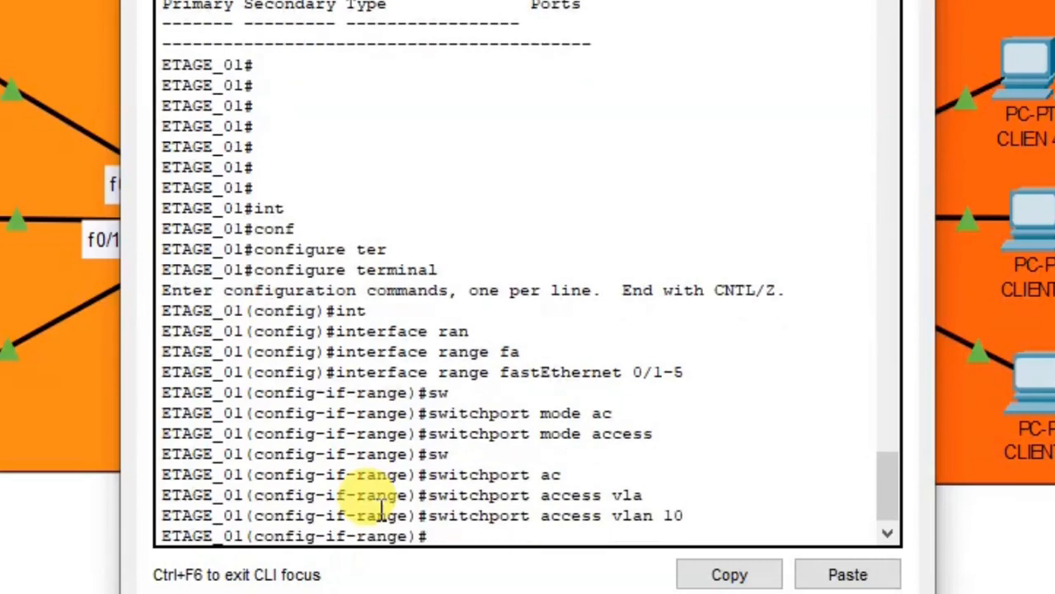
type("exit")
key("Return")
type("s")
key("Return")
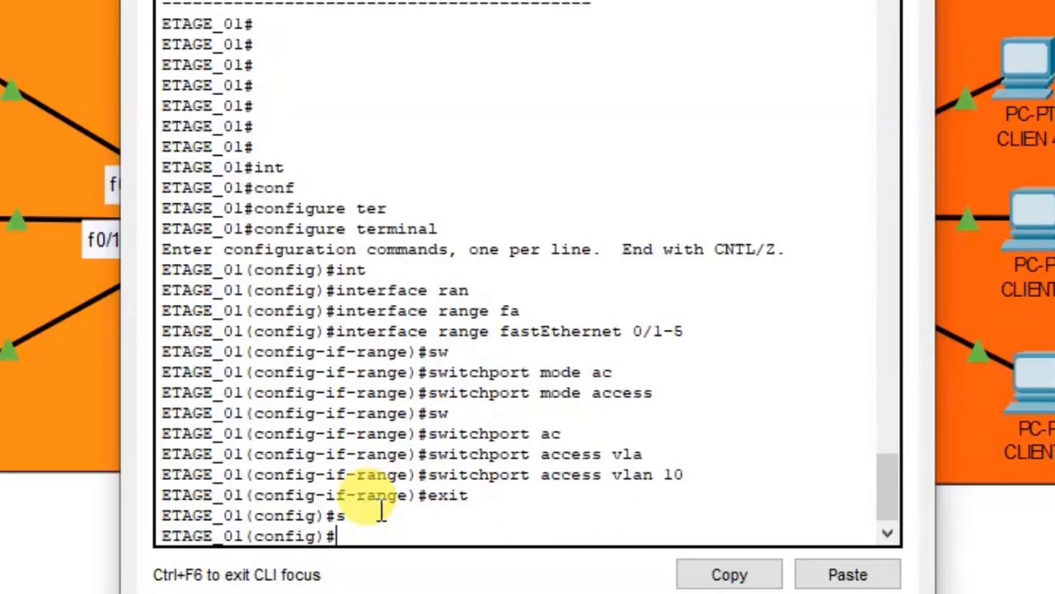
- Enter interface range configuration for FastEthernet ports 0/6-10 on ETAGE_01
type("int")
key("Tab")
type("r")
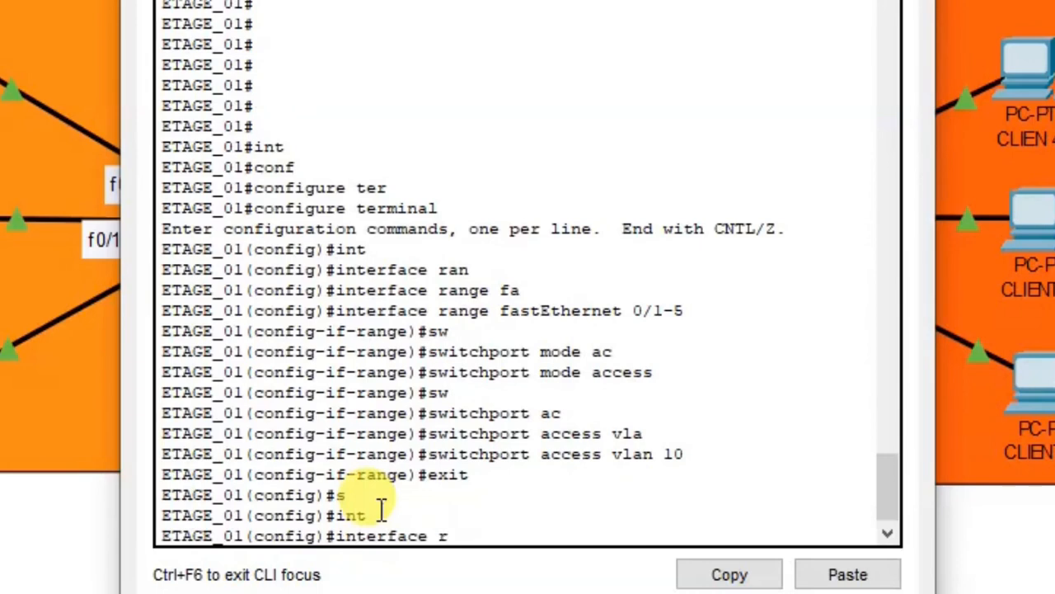
type("an")
key("Tab")
type("f")
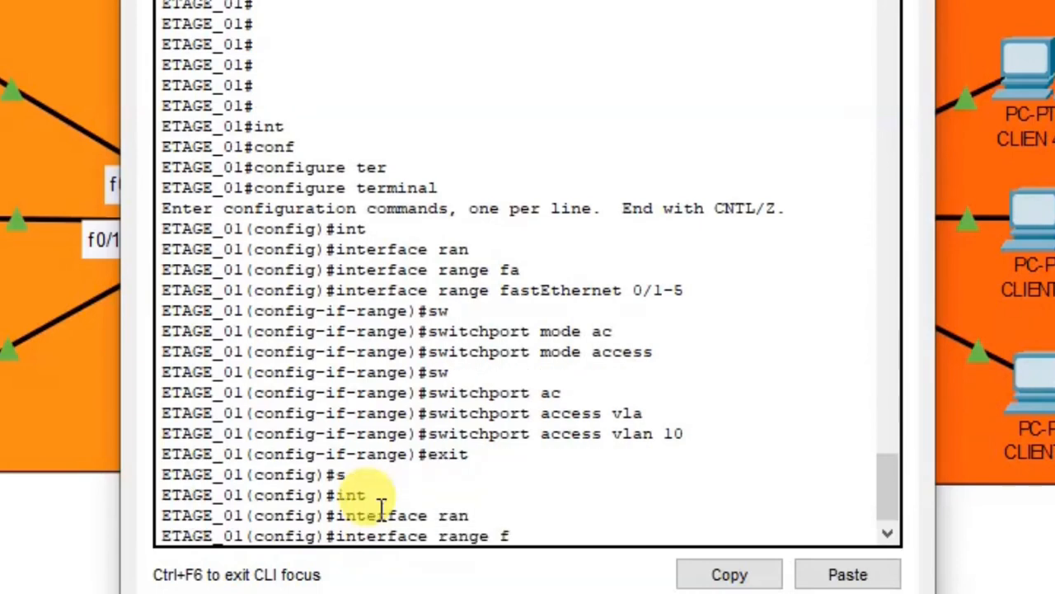
key("Tab")
type("0")
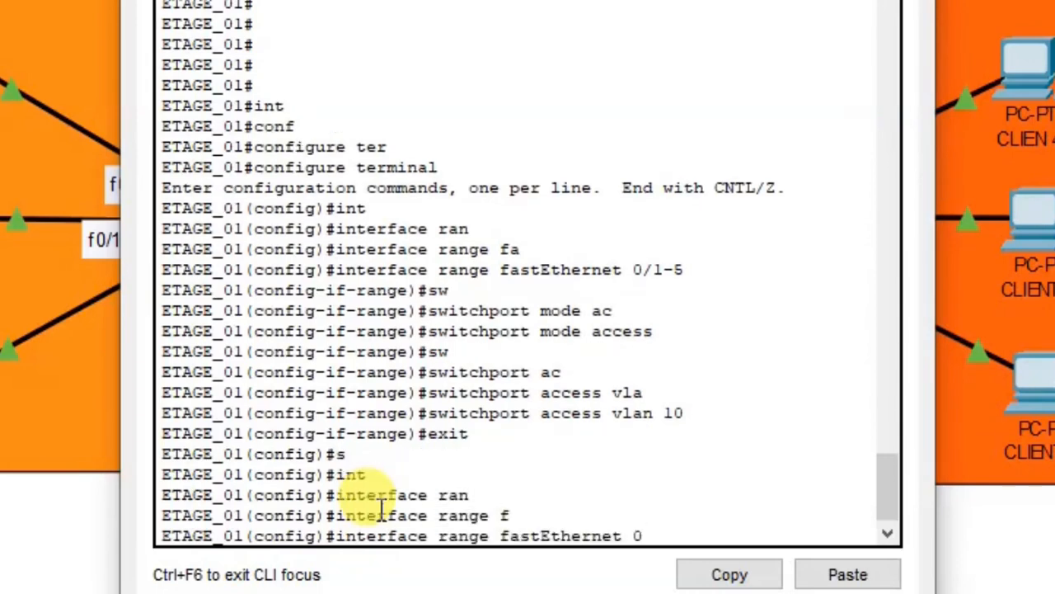
type("/6-10")
key("Return")
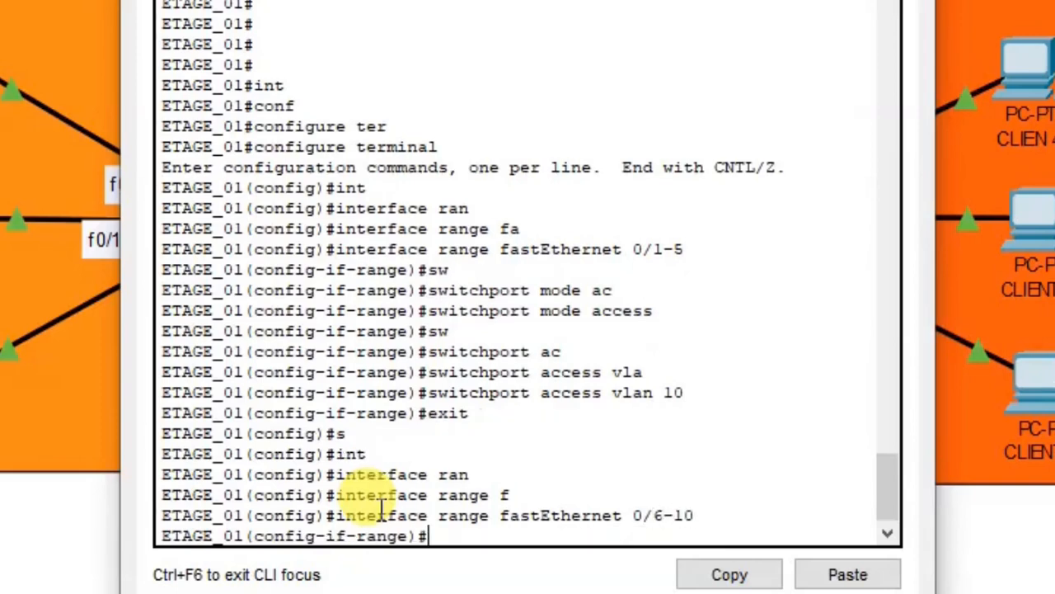
- Set FastEthernet ports 0/6-10 on ETAGE_01 to switchport access mode
type("s")
type("aw")
key("BackSpace")
key("BackSpace")
type("w")
key("Tab")
type("mo")
key("Tab")
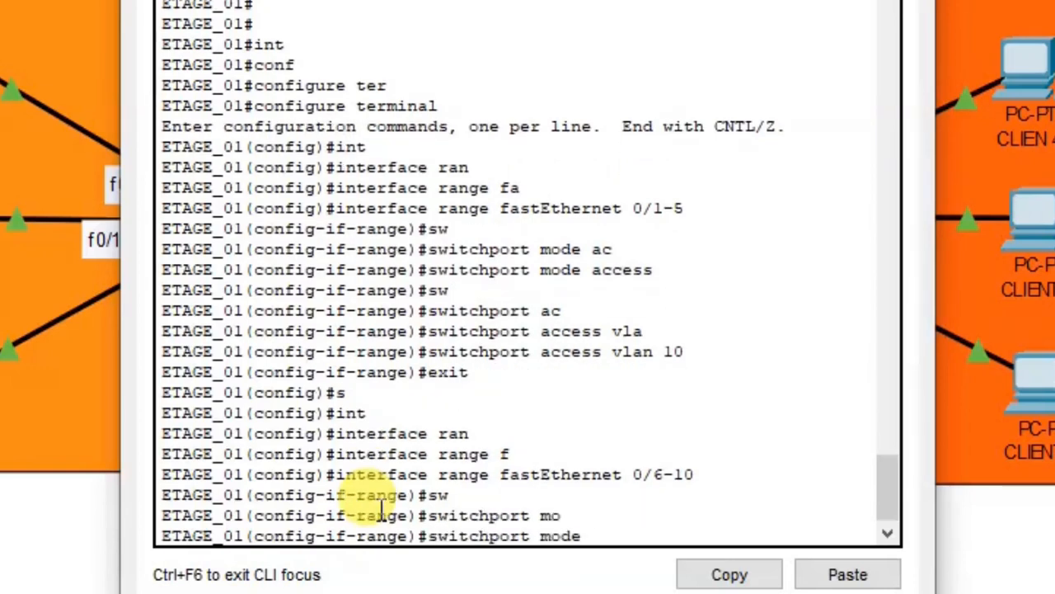
type("ac")
key("Tab")
key("Return")
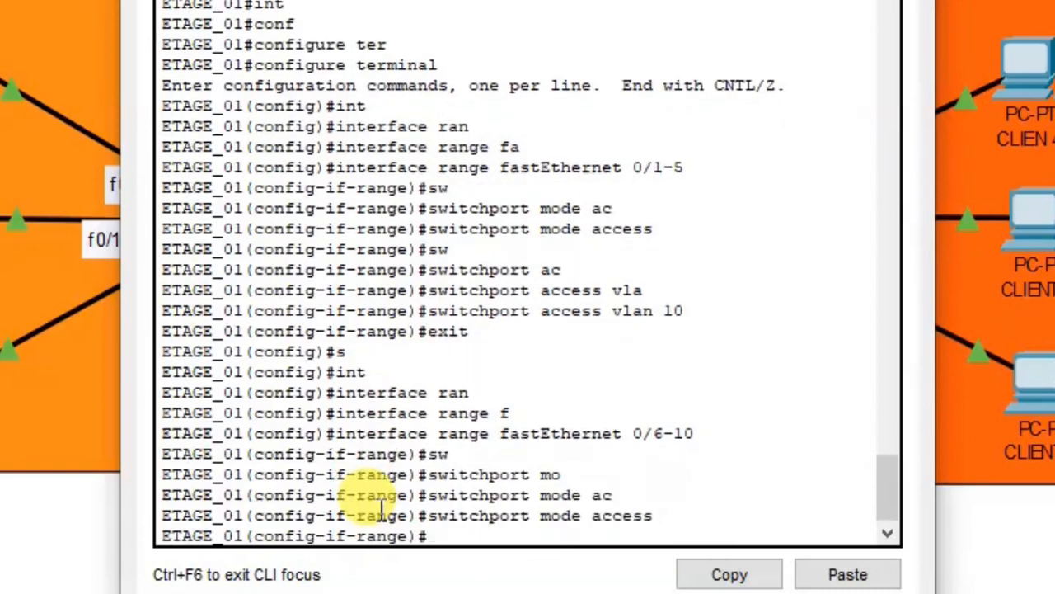
- Assign FastEthernet ports 0/6-10 on ETAGE_01 to access VLAN 20 and exit to global configuration mode
type("sw")
key("Tab")
type("ac")
key("Tab")
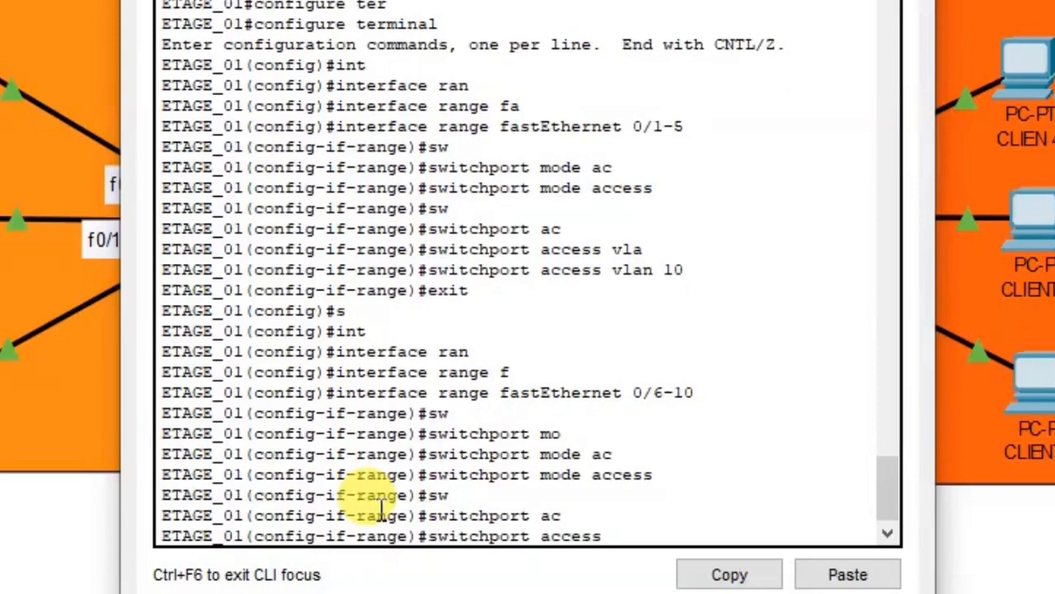
type("vl")
key("Tab")
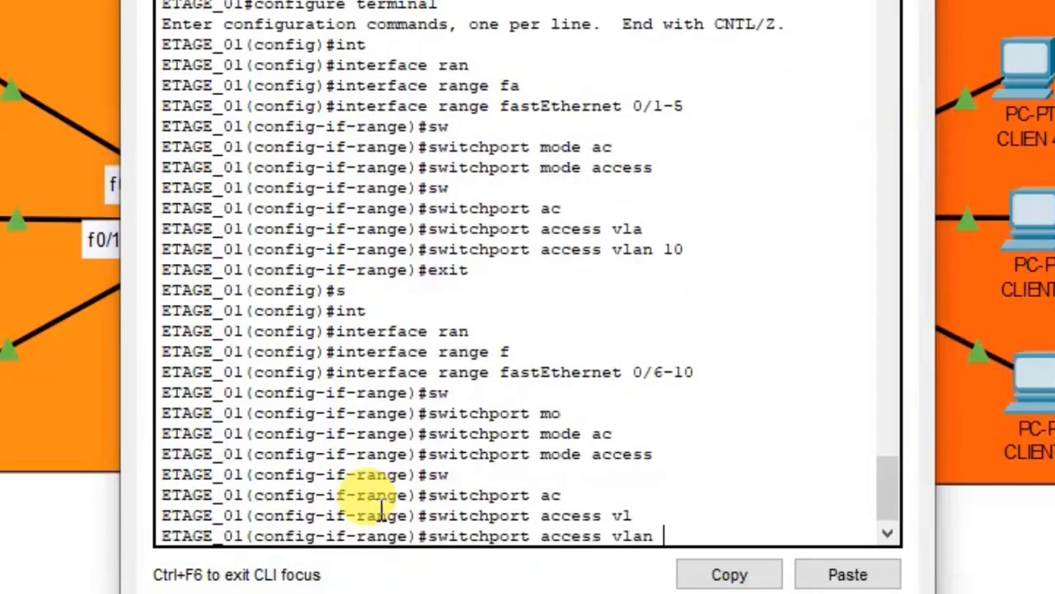
type("20")
key("Return")
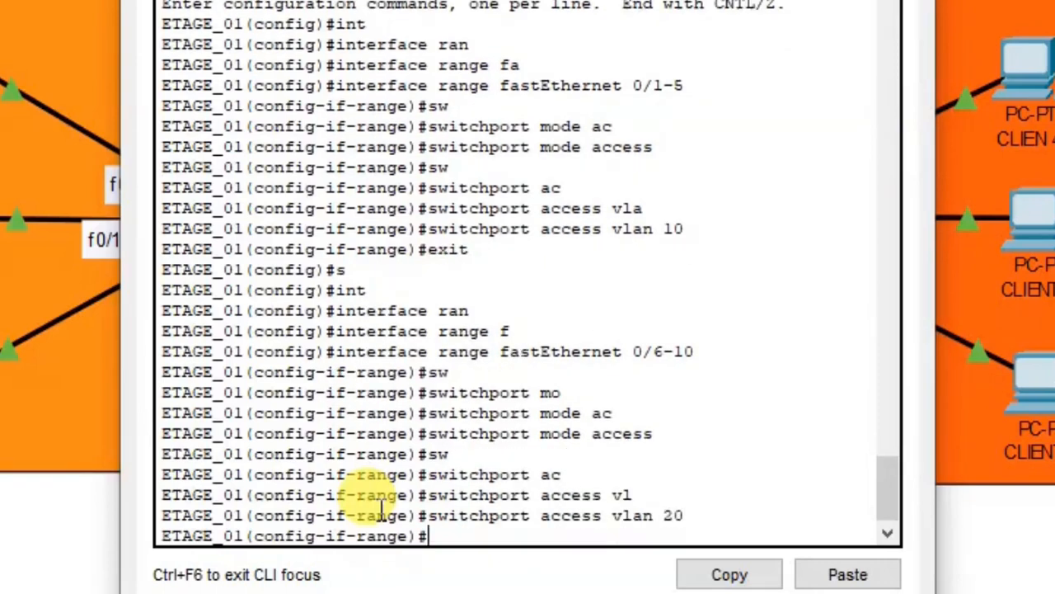
type("exit")
key("Return")
- Enter interface range configuration for FastEthernet ports 0/11-15 on ETAGE_01
type("int")
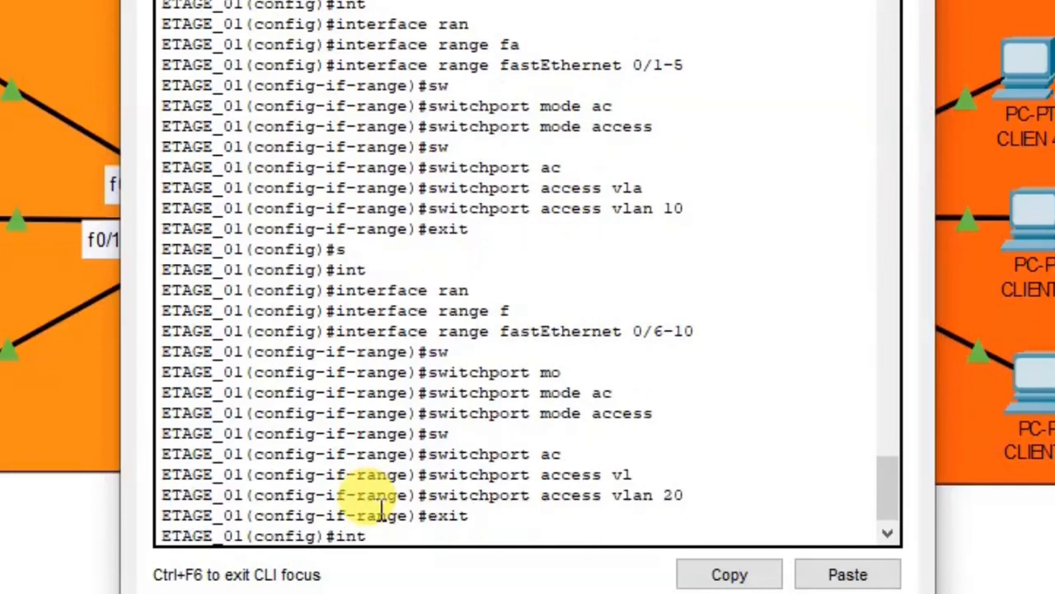
key("Tab")
type("f")
key("Tab")
key("BackSpace")
type("rang")
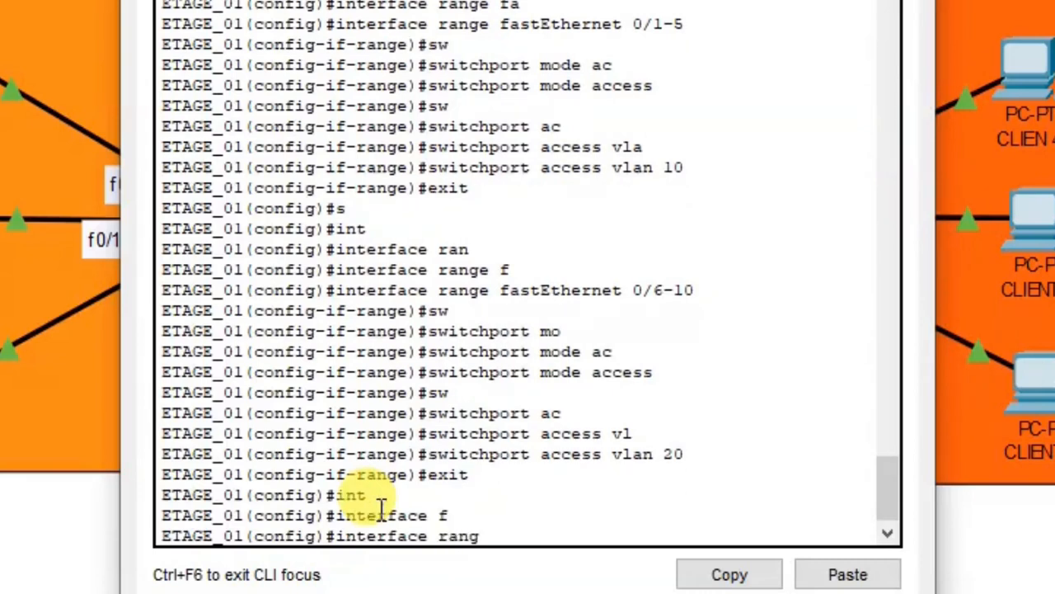
key("Tab")
type("fa")
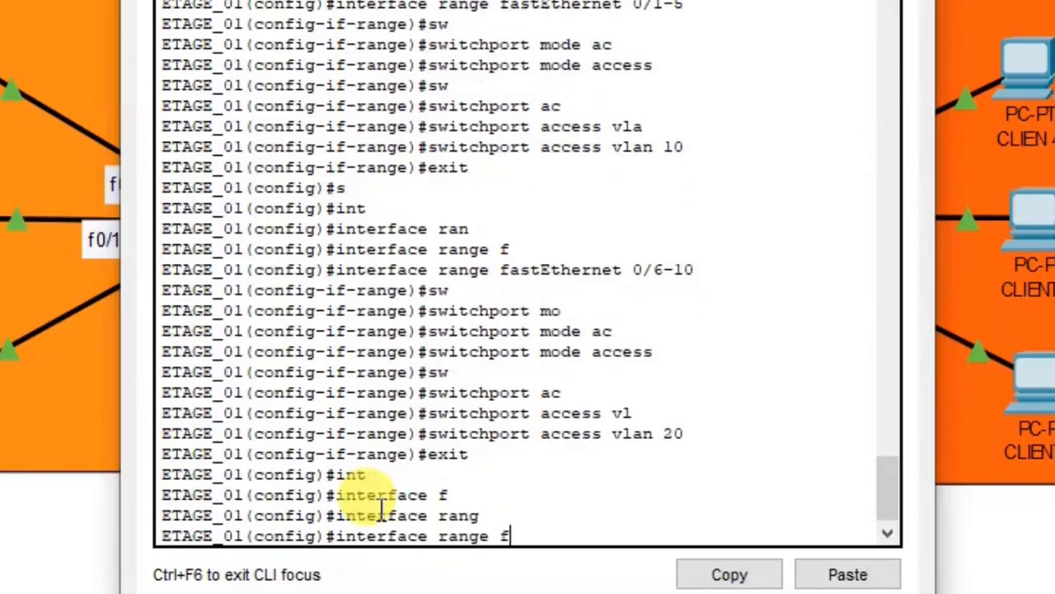
key("Tab")
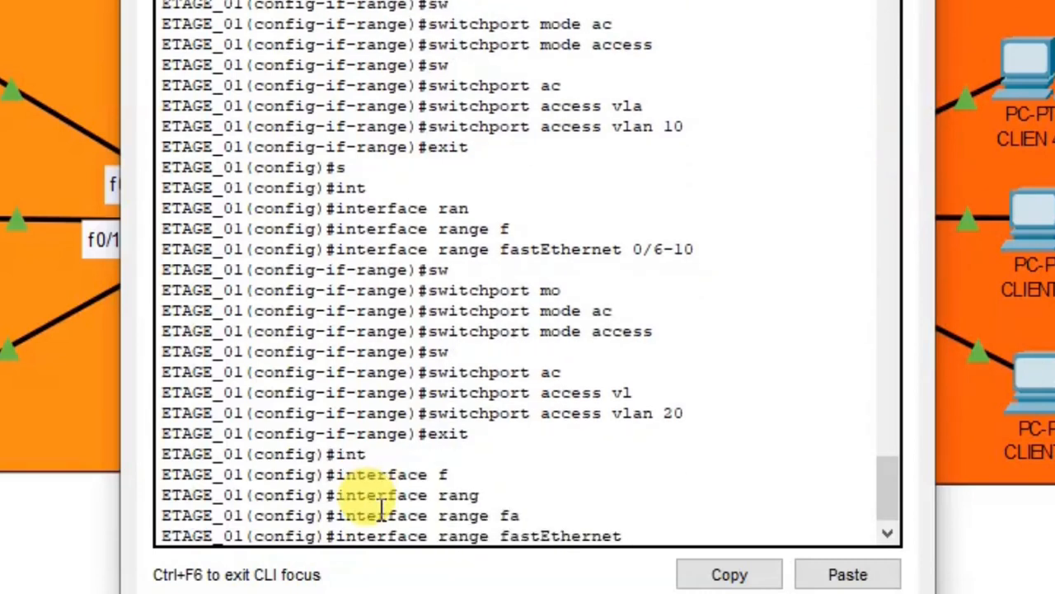
type("0/11-15")
key("Return")
- Set FastEthernet ports 0/11-15 on ETAGE_01 to switchport access mode
type("sw")
key("Tab")
type("mo")
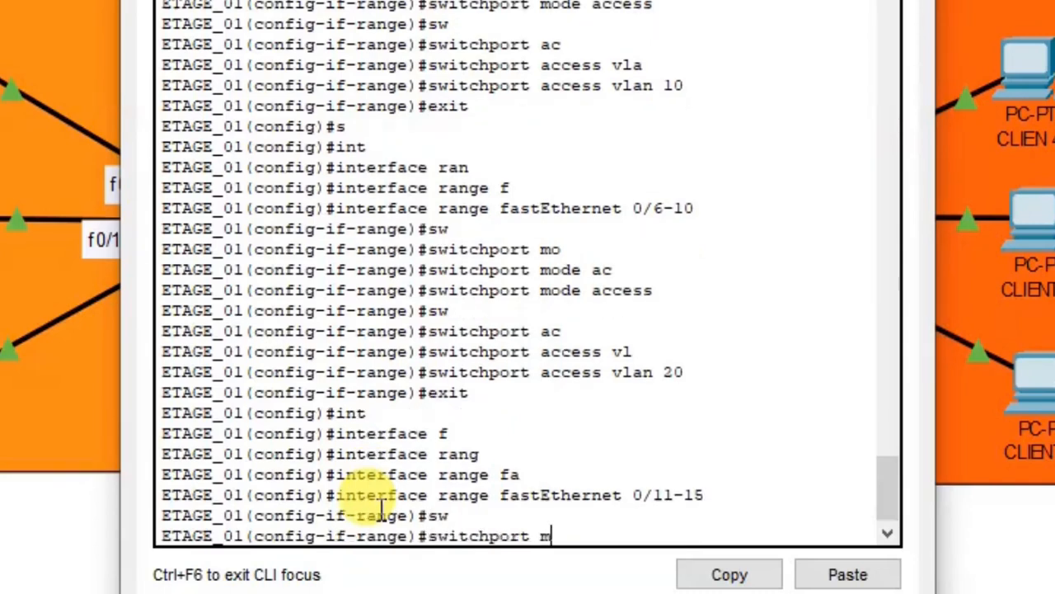
key("Tab")
type("ac")
key("Tab")
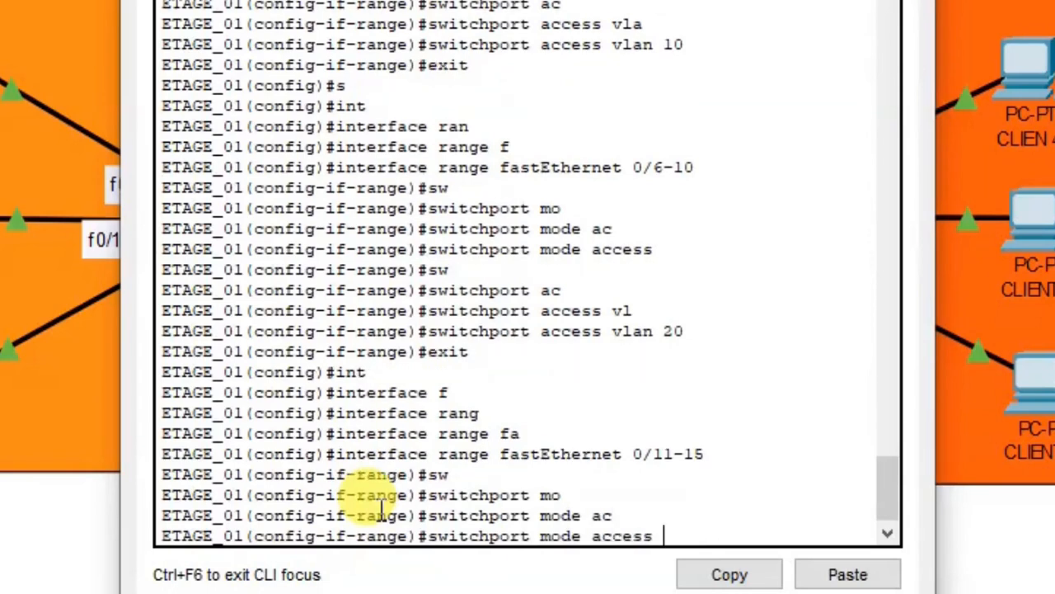
key("Return")
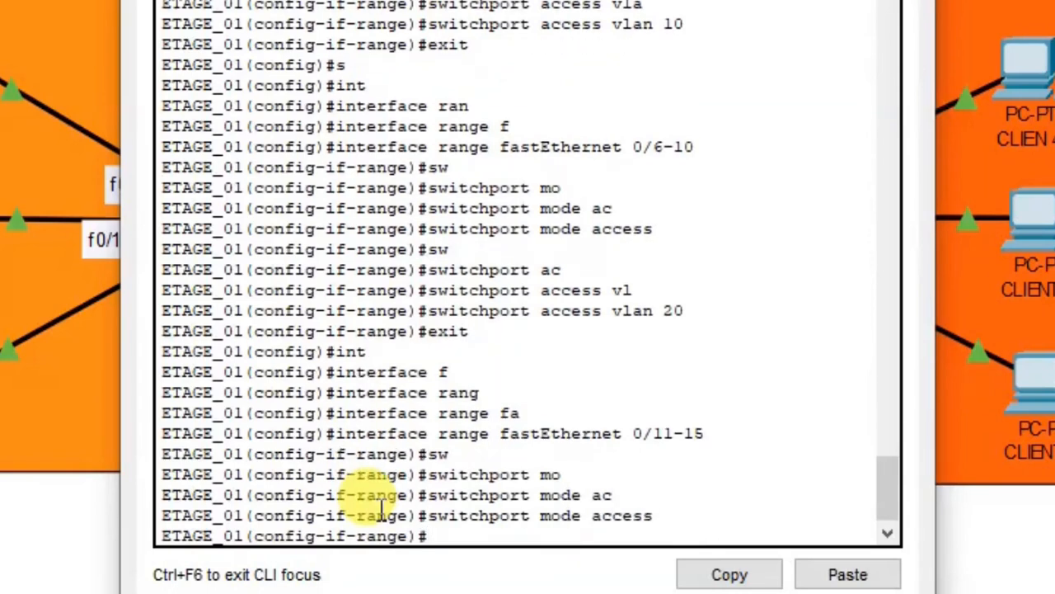
- Assign FastEthernet ports 0/11-15 on ETAGE_01 to access VLAN 30
type("sw")
key("Tab")
type("ac")
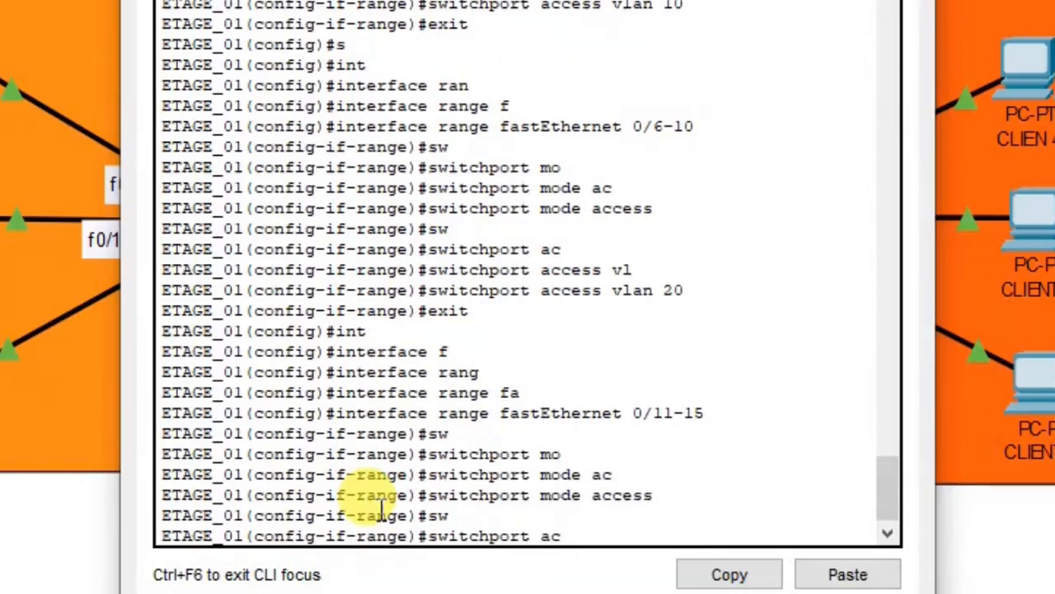
key("Tab")
type("v")
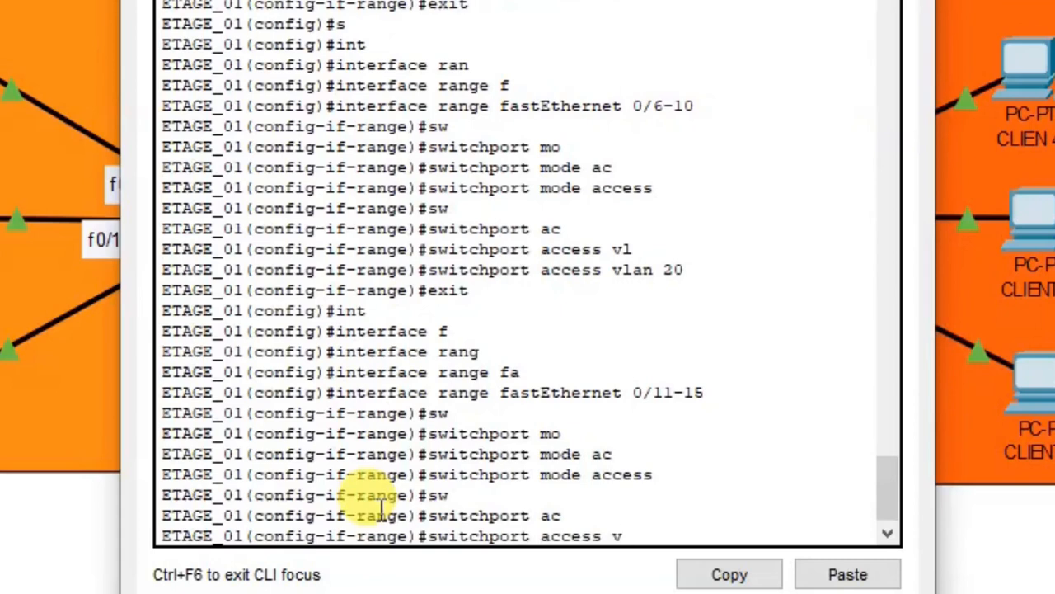
key("Tab")
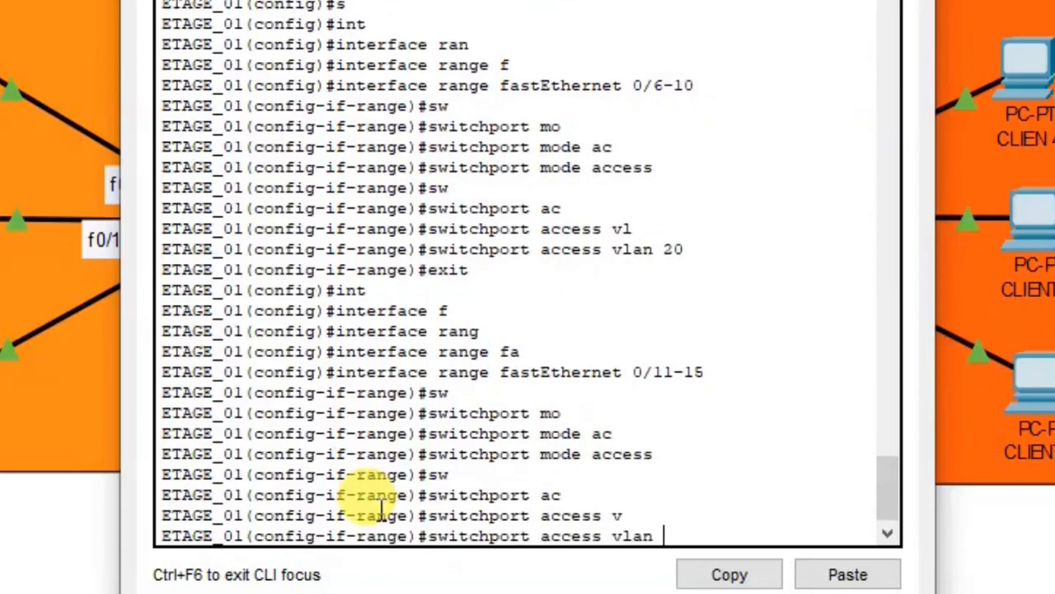
type("30")
key("Return")
key("Return")
key("Return")
key("Return")
key("Return")
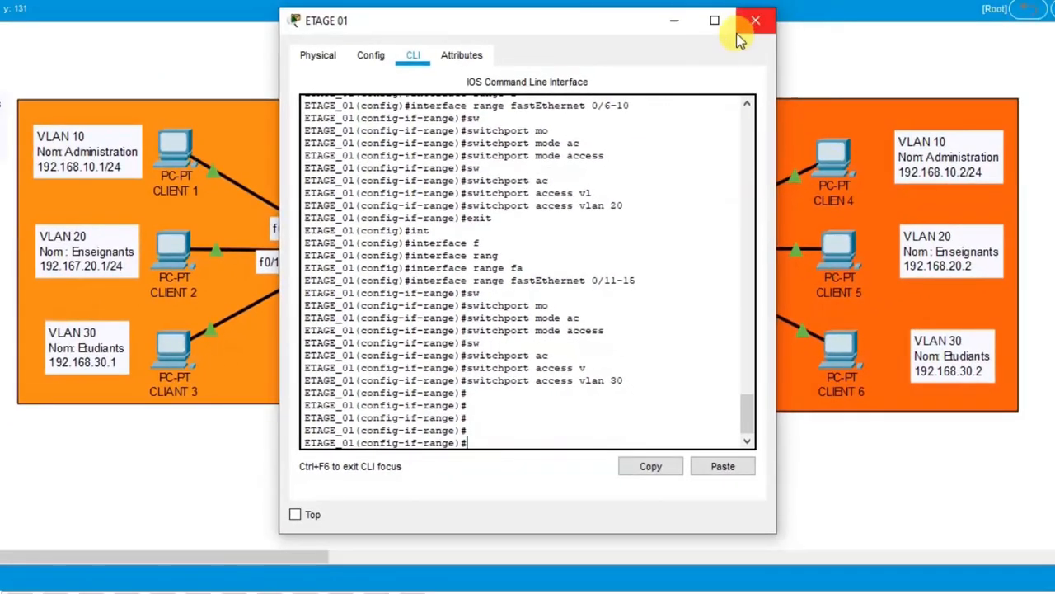
- Switch from ETAGE 01 to the ATAGE 02 switch's command line and exit VLAN configuration to global configuration mode
left_click(753, 22)
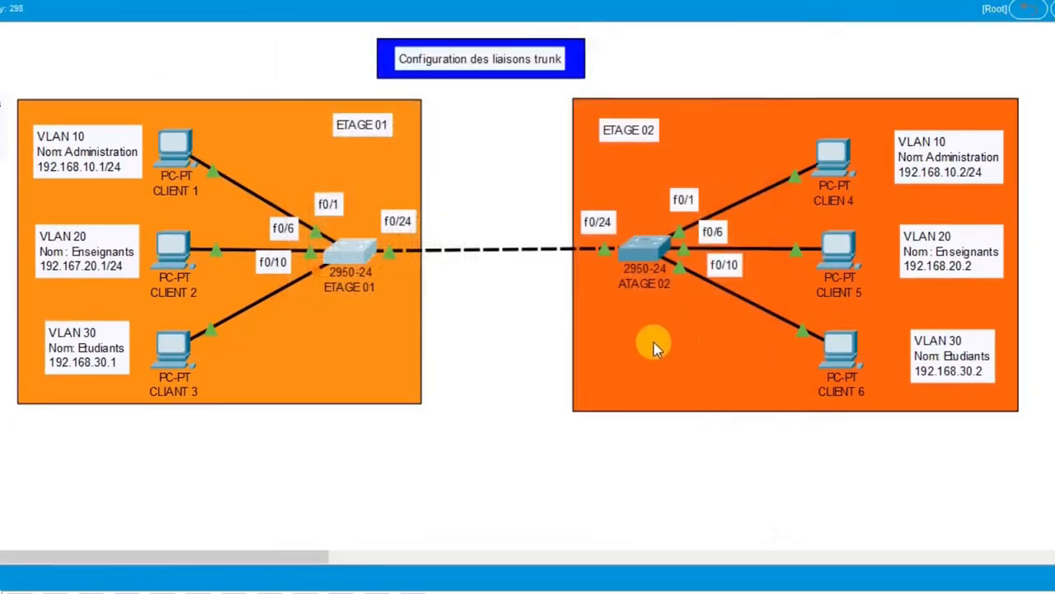
left_click(651, 256)
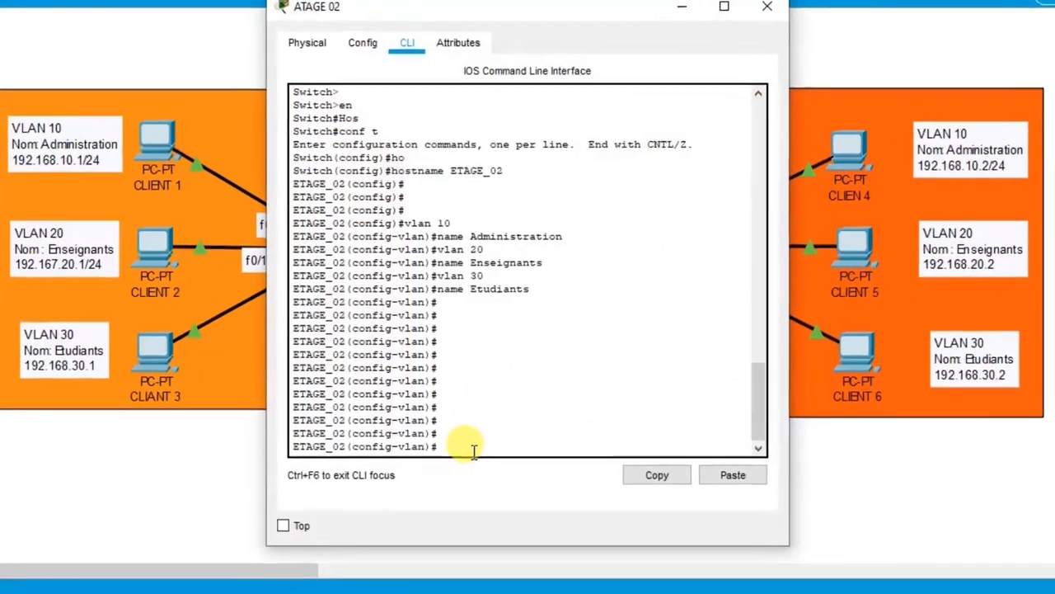
left_click(447, 430)
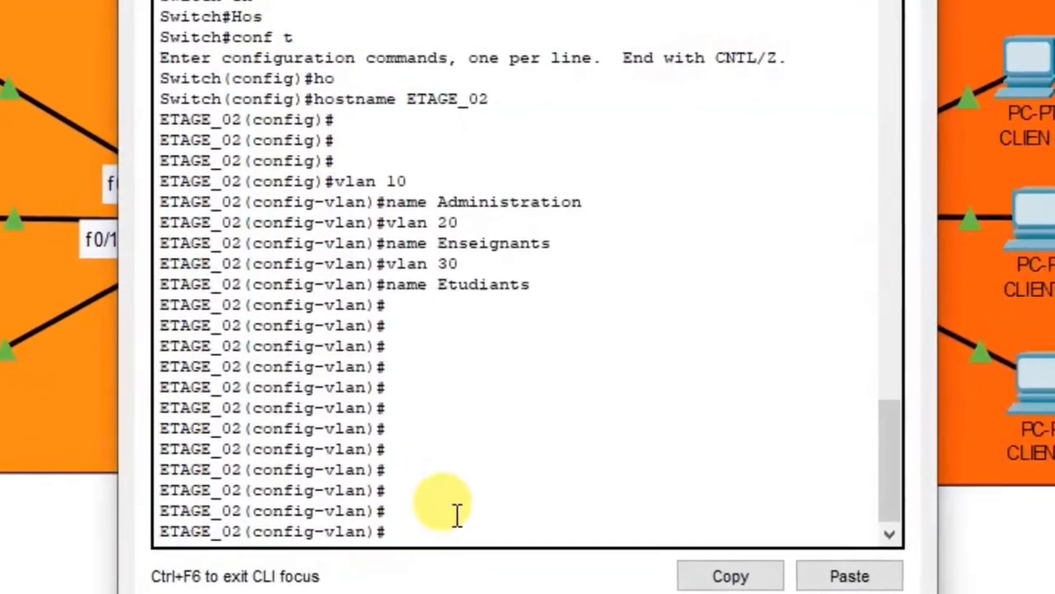
type("ex")
key("BackSpace")
key("BackSpace")
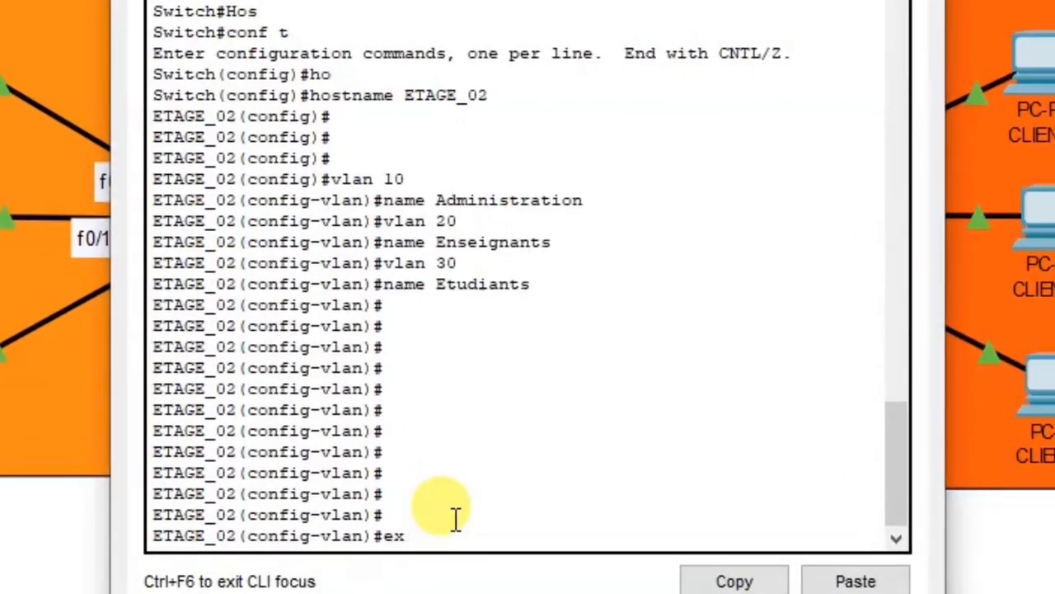
type("xit")
key("Return")
key("Return")
key("Return")
key("Return")
- Enter interface range configuration for FastEthernet ports 0/1-5 on ETAGE_02
type("in")
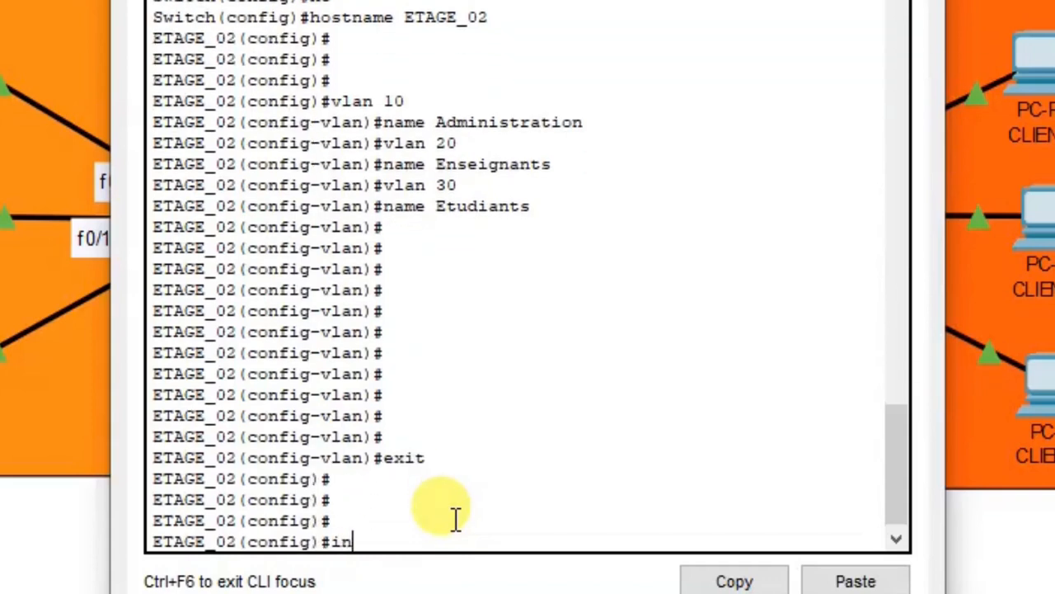
type("t")
key("Tab")
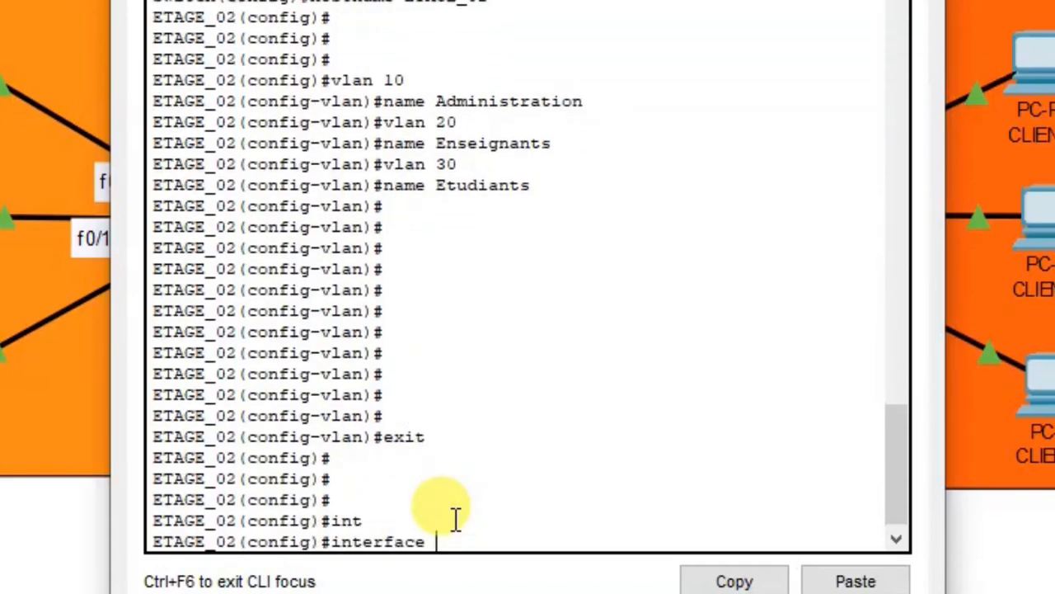
type("ran")
key("Tab")
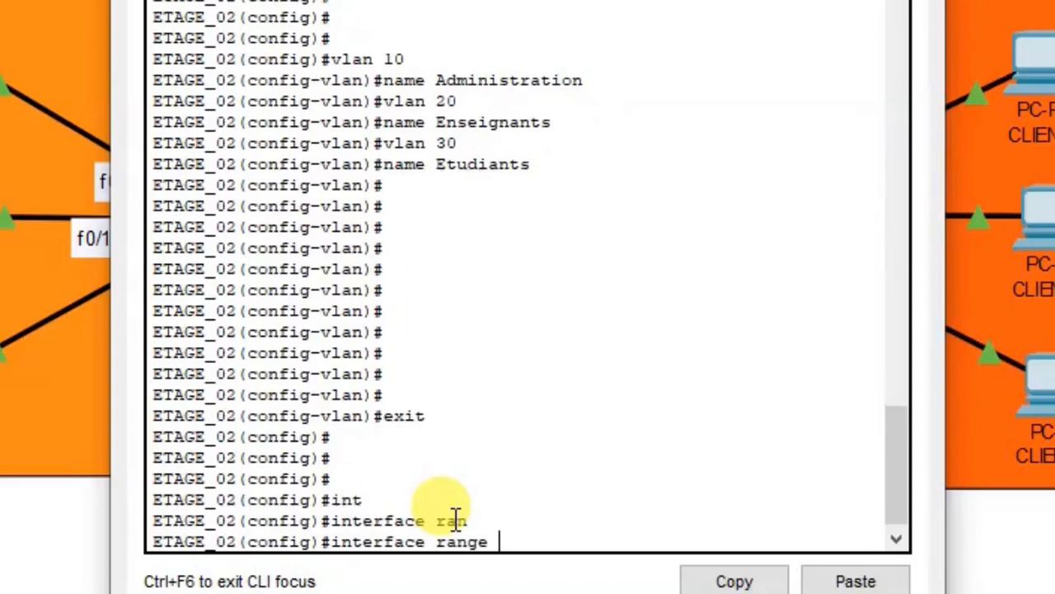
type("f")
key("Tab")
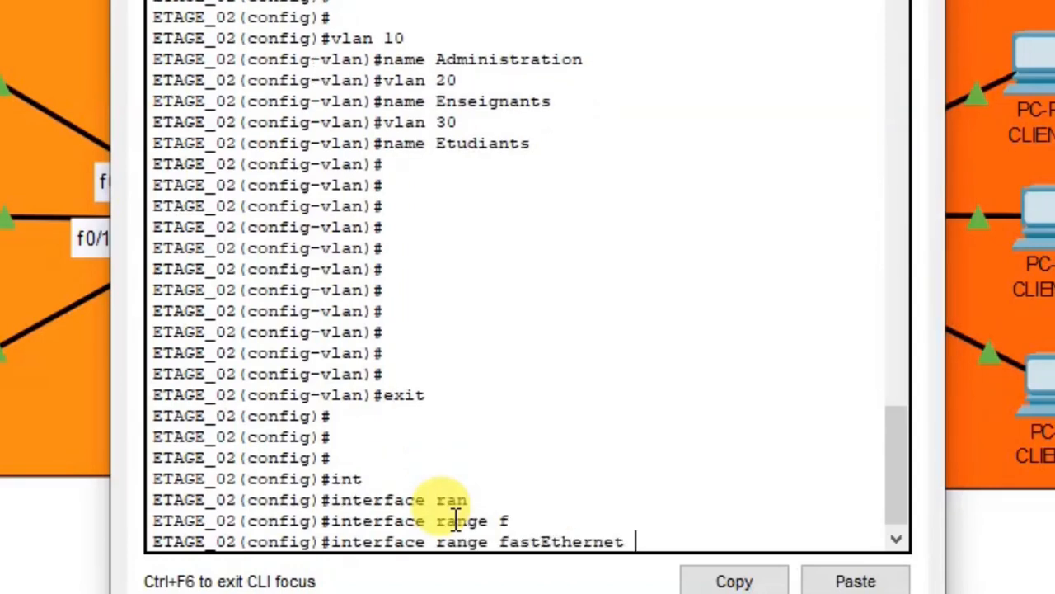
type("0/1-5")
key("Return")
- Set FastEthernet ports 0/1-5 on ETAGE_02 to switchport access mode
type("sx")
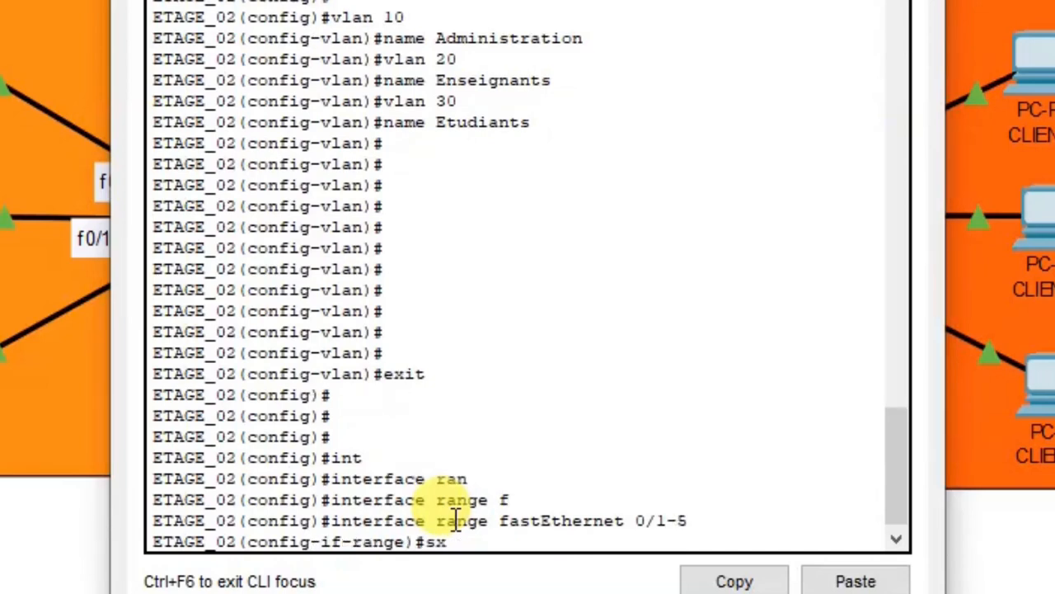
key("BackSpace")
type("w")
key("Tab")
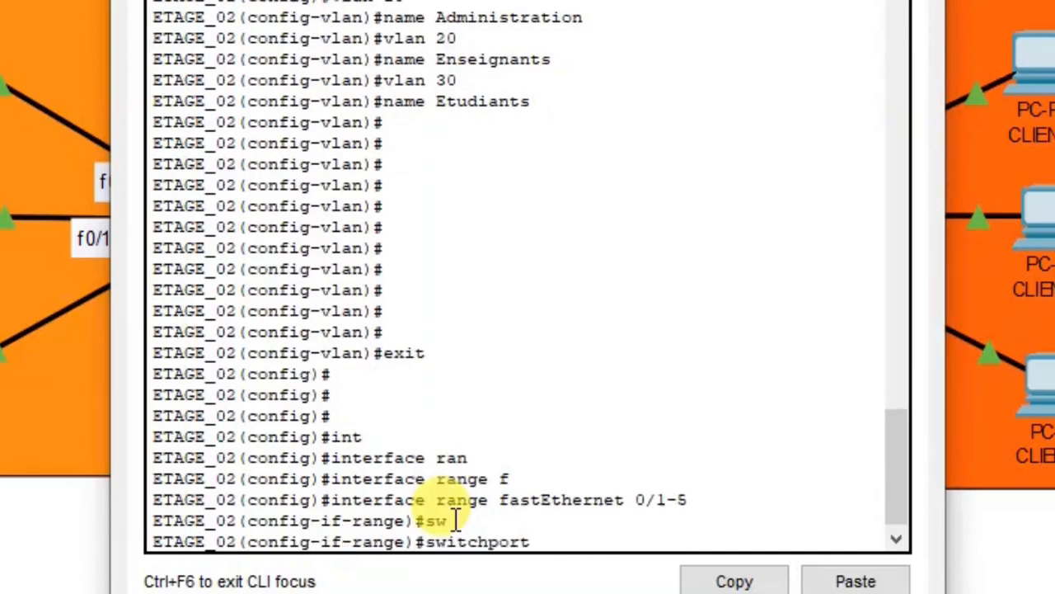
type("mo")
key("Tab")
type("ac")
key("Tab")
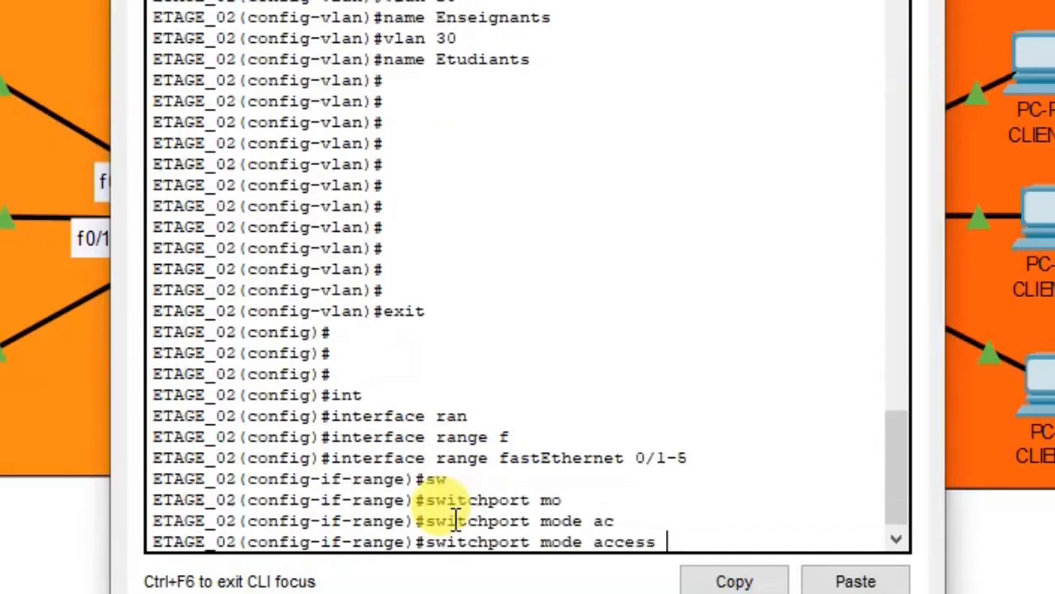
key("Return")
- Assign FastEthernet ports 0/1-5 on ETAGE_02 to access VLAN 10 and exit to global configuration mode
type("sw")
key("Tab")
type("ac")
key("Tab")
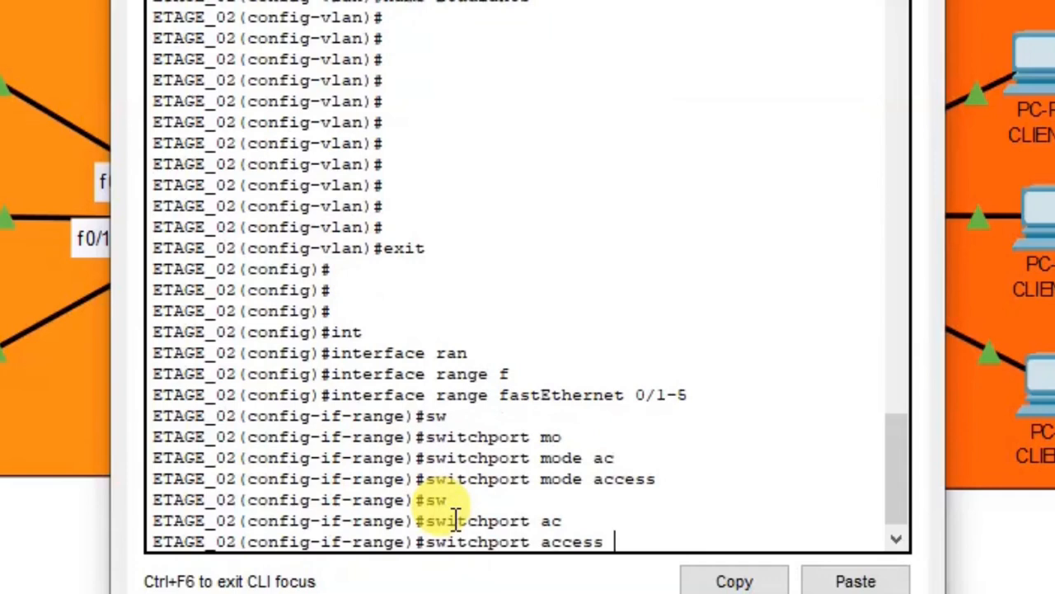
key("Return")
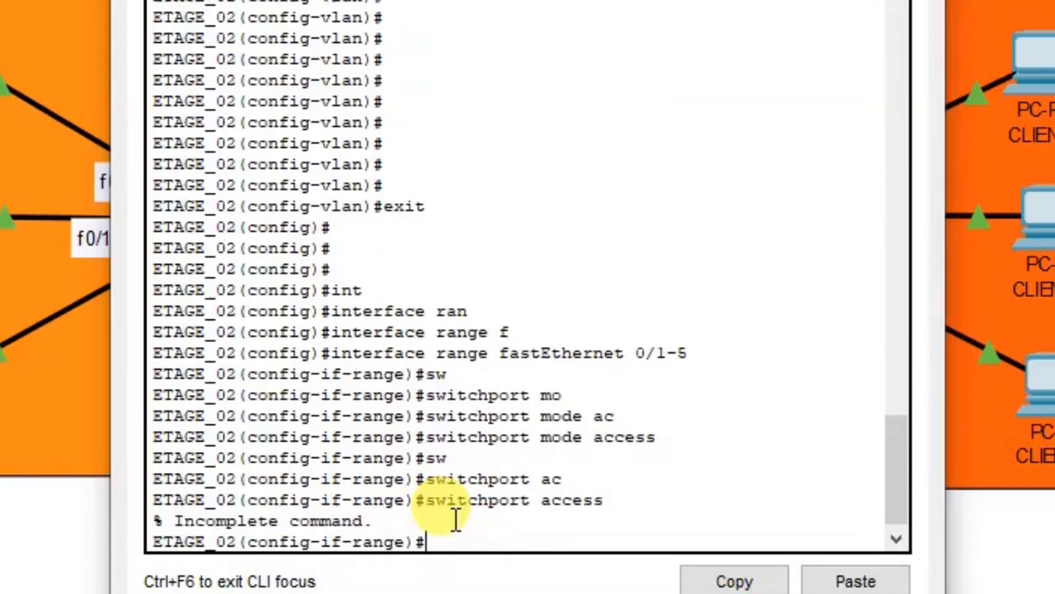
key("Up")
type("v")
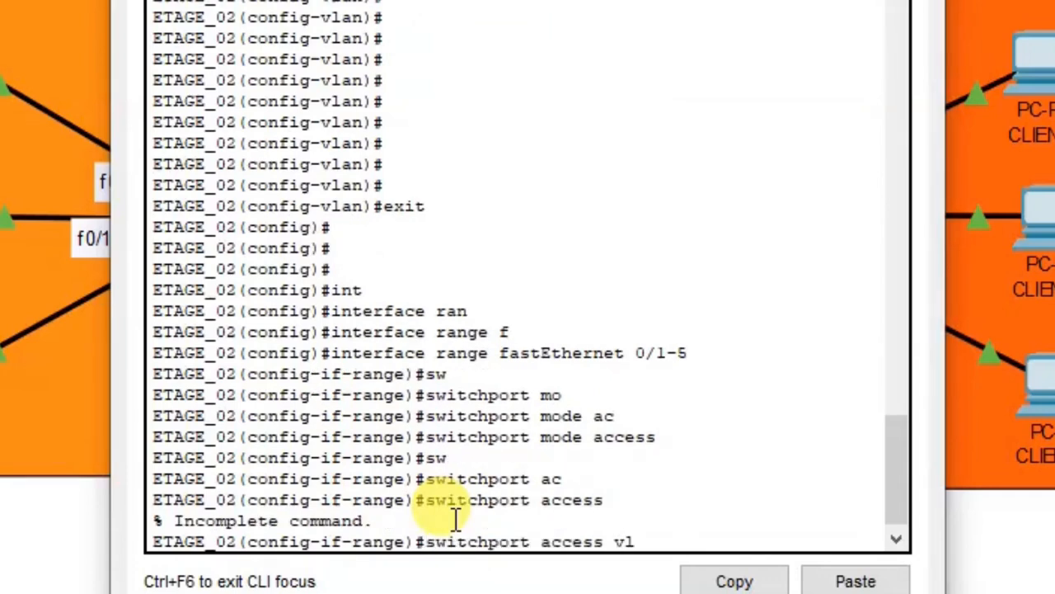
type("l")
key("Tab")
type("10")
key("Return")
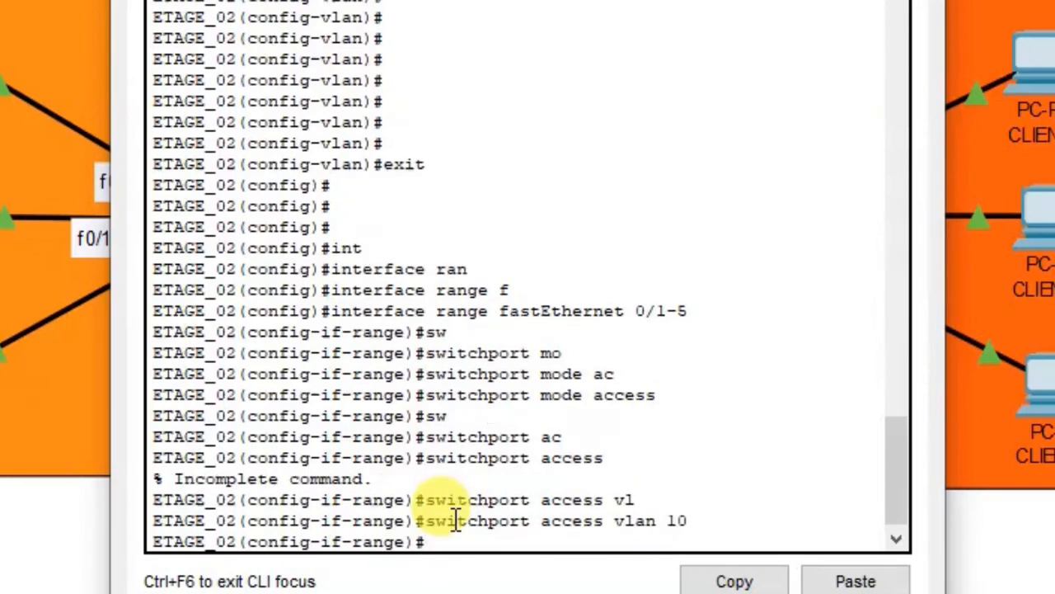
type("exit")
key("Return")
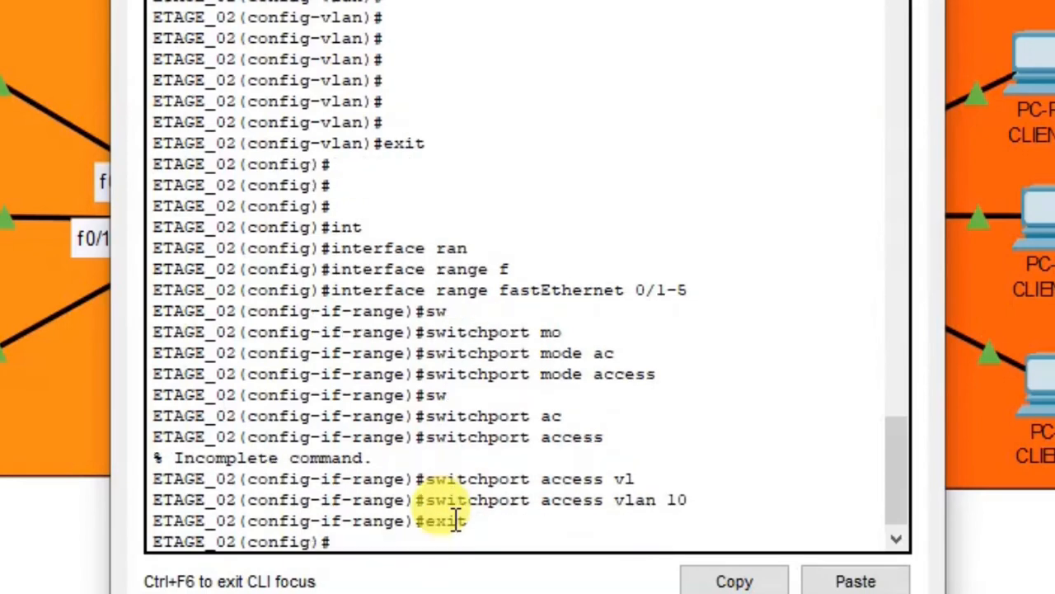
- Try to enter interface configuration for FastEthernet 0/6-10 on ETAGE_02 without the range keyword
type("int")
key("Tab")
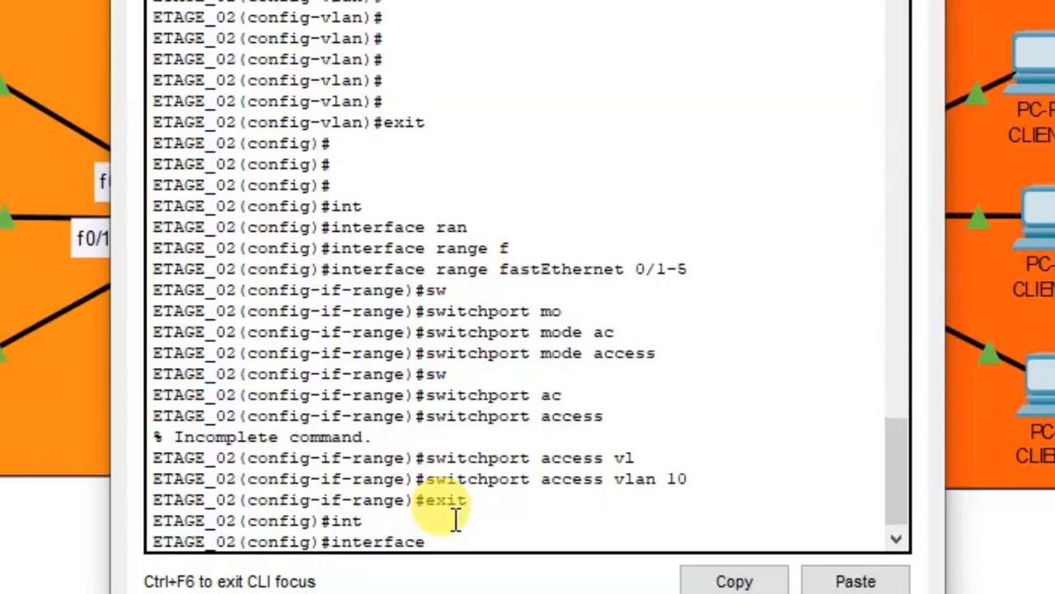
type("f")
key("Tab")
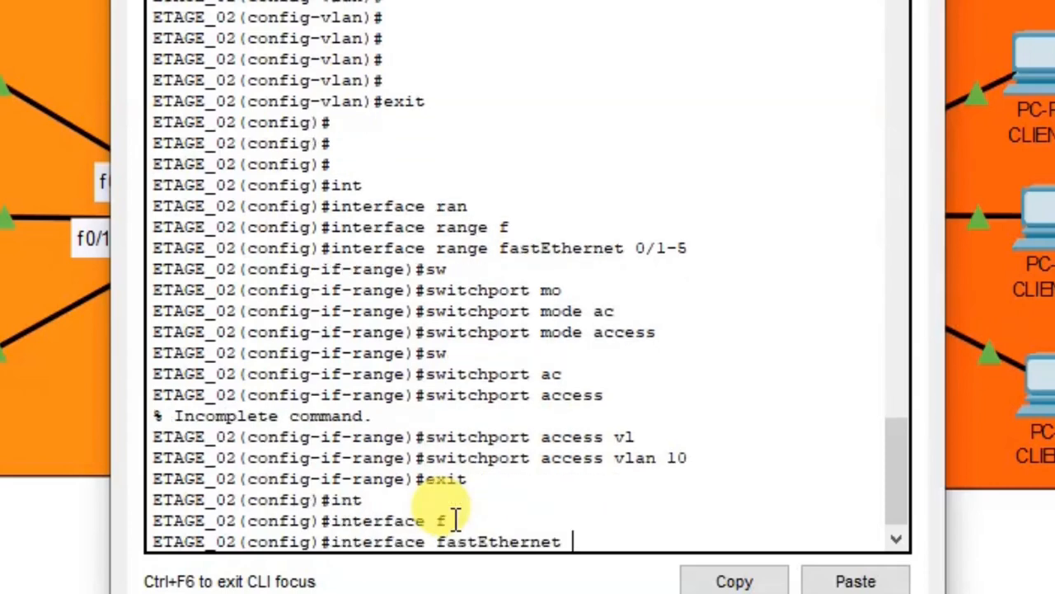
type("0/6-10")
key("Return")
- Enter interface range configuration for FastEthernet ports 0/6-10 on ETAGE_02
type("interface ra")
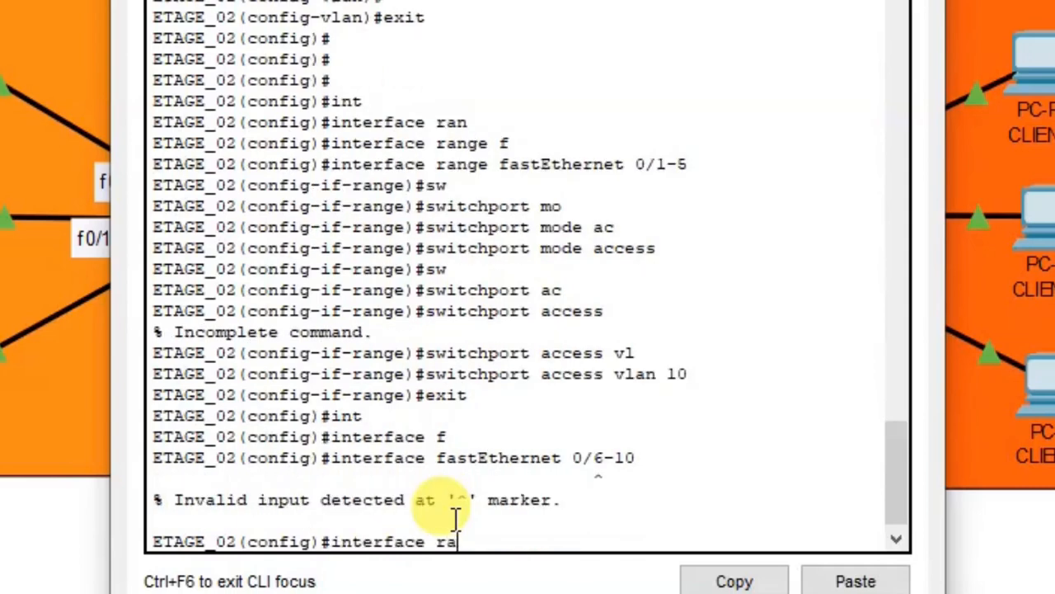
type("n")
key("Tab")
type("f")
key("Tab")
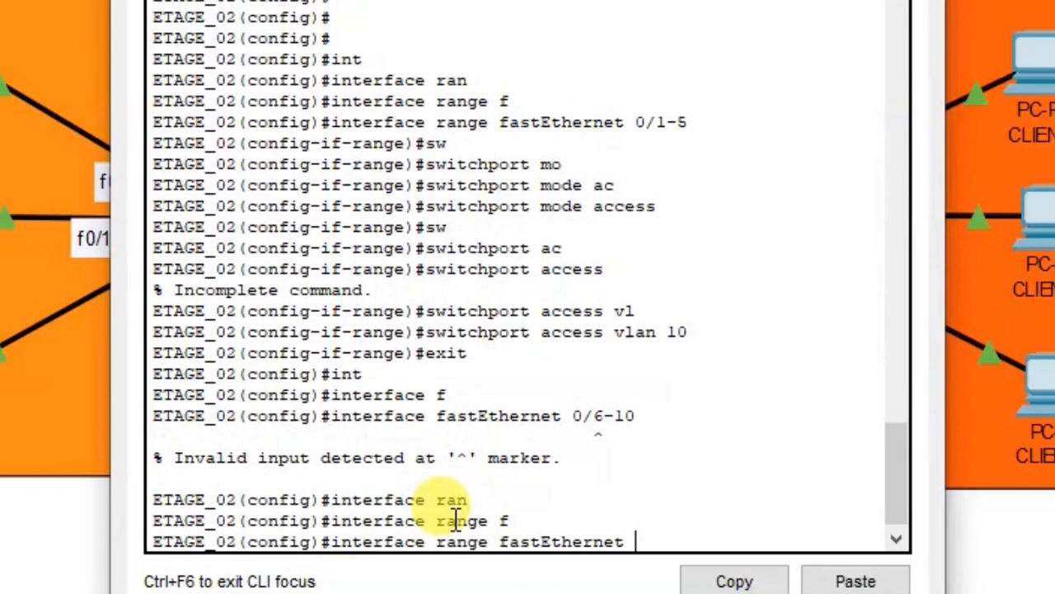
type("0/6-10")
key("Return")
- Set FastEthernet ports 0/6-10 on ETAGE_02 to switchport access mode
type("sw")
key("Tab")
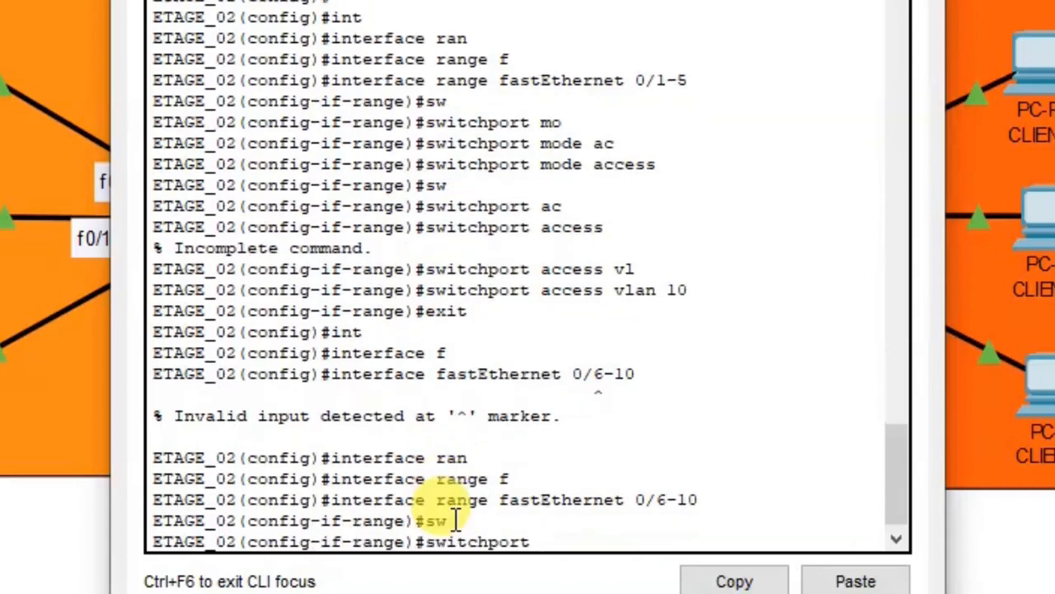
type("mo")
key("Tab")
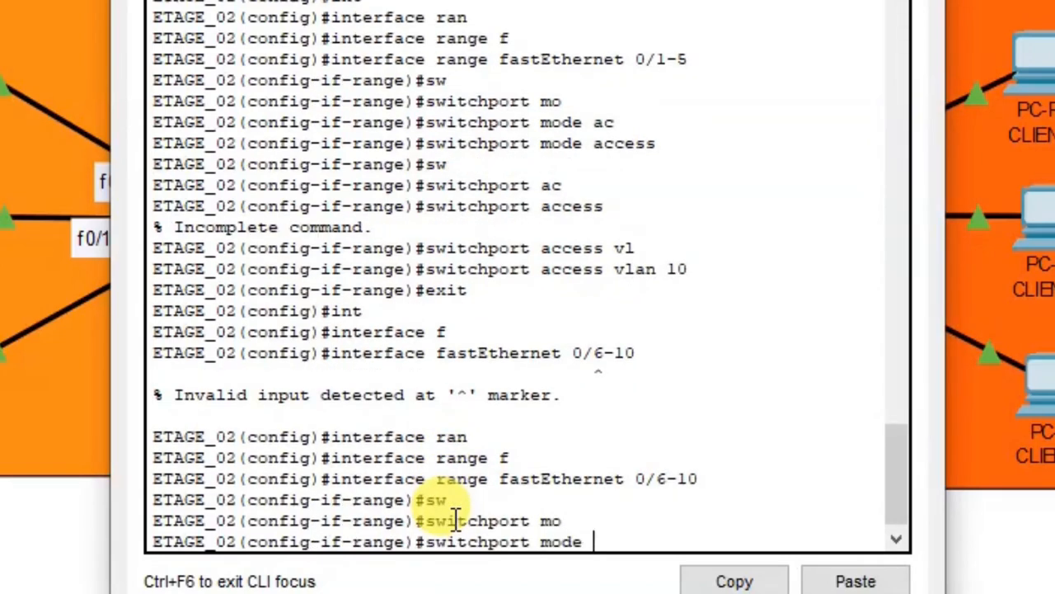
type("ac")
key("Tab")
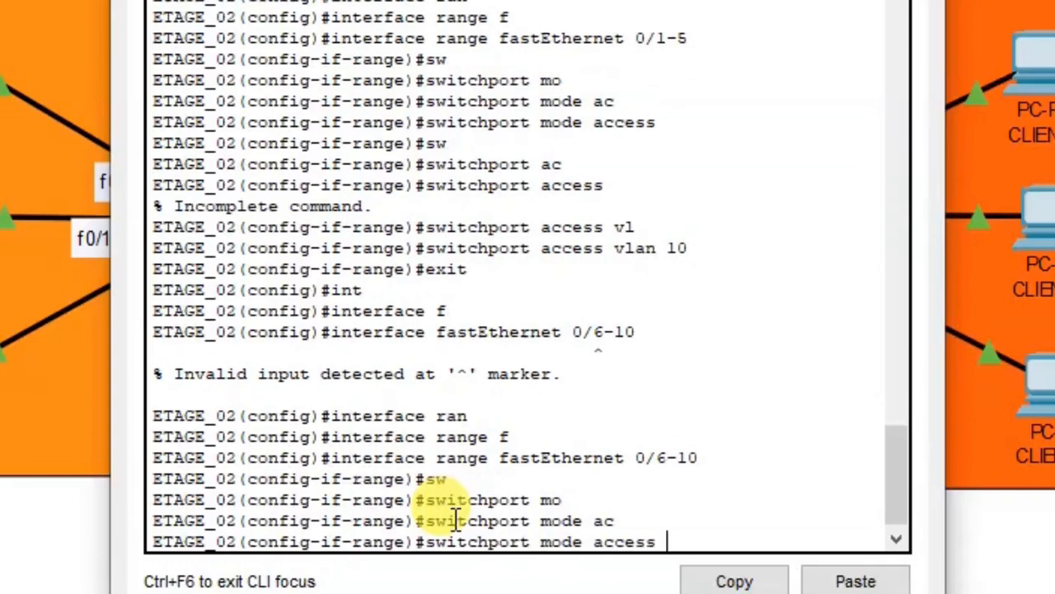
key("Return")
- Assign FastEthernet ports 0/6-10 on ETAGE_02 to access VLAN 20 and exit to global configuration mode
type("sw")
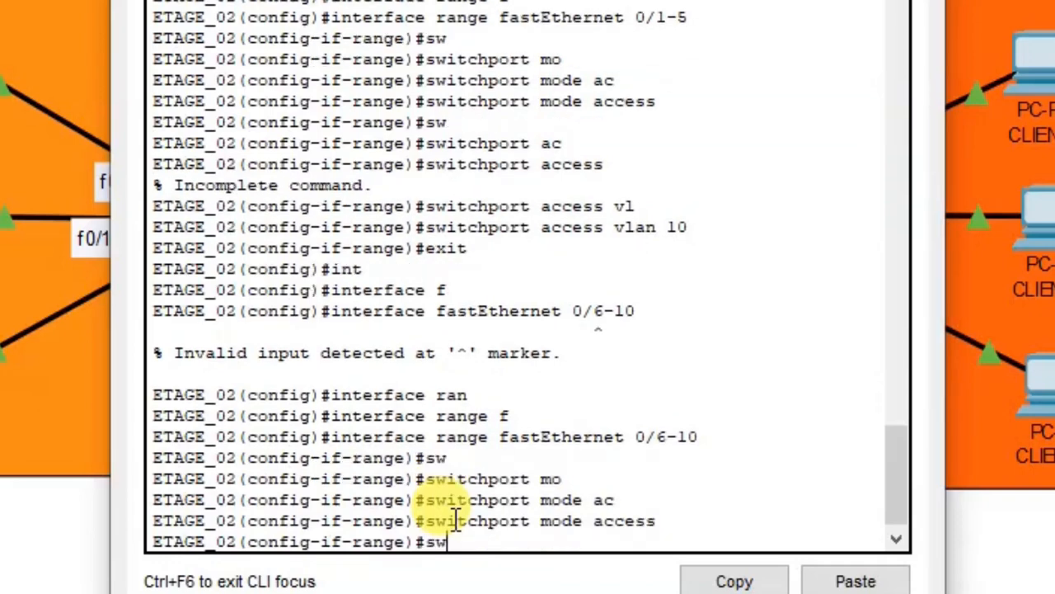
key("Tab")
type("ac")
key("Tab")
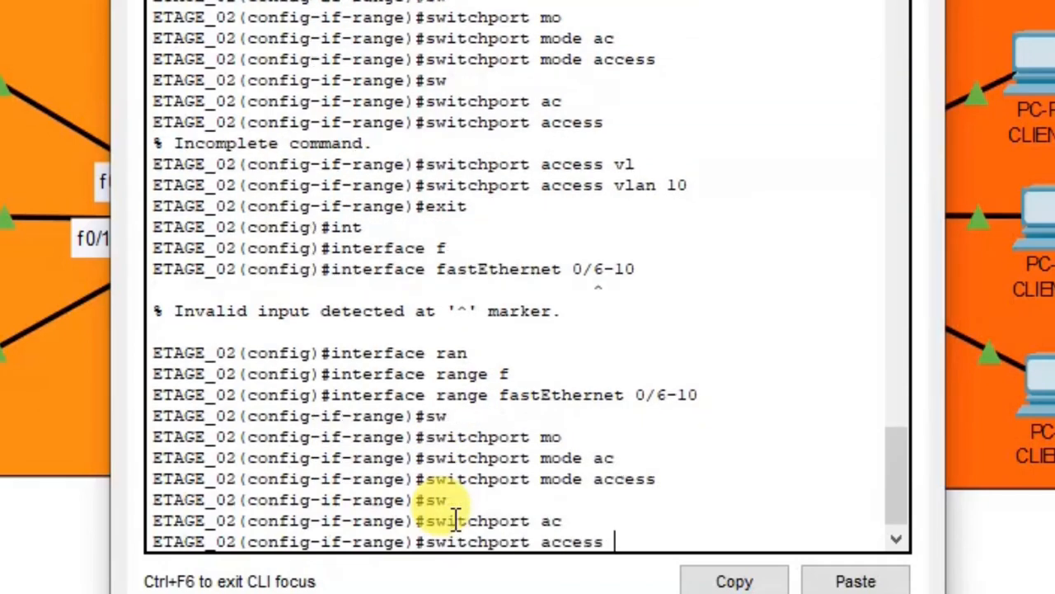
type("vl")
key("Tab")
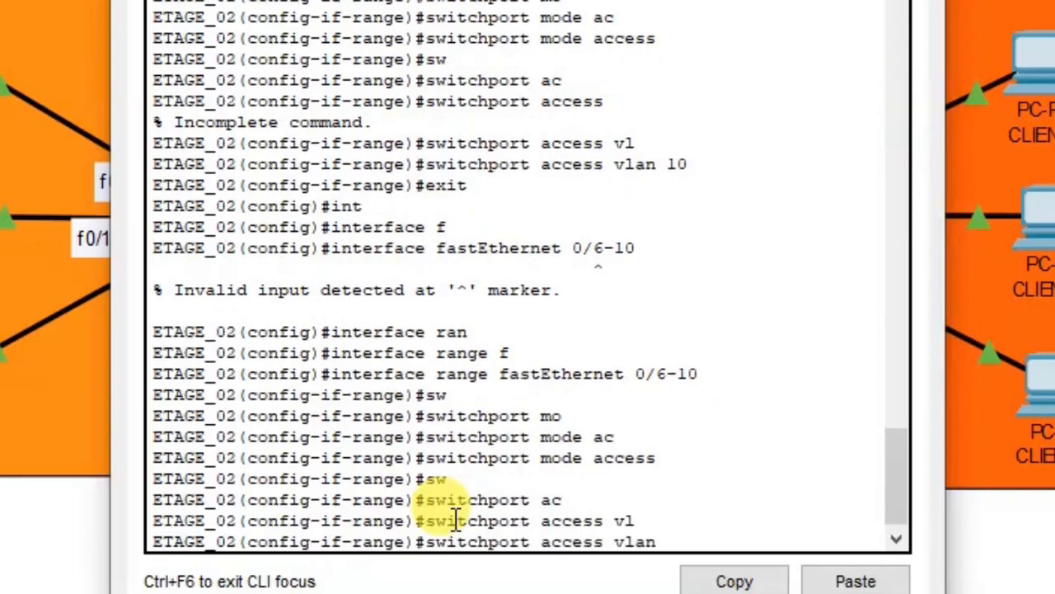
type("20")
key("Return")
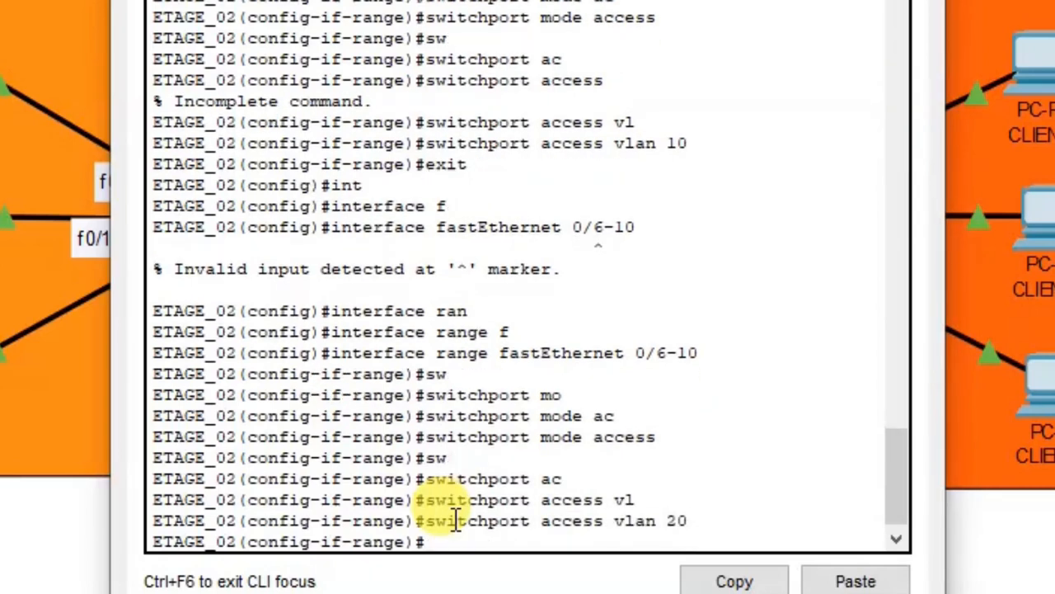
type("exit")
key("Return")
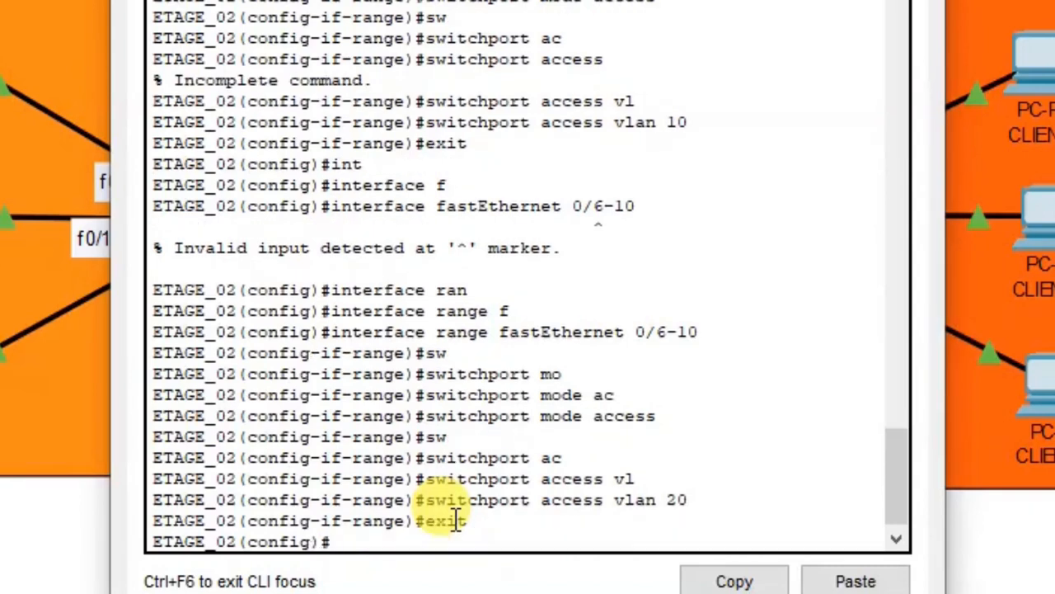
- Enter interface range configuration for FastEthernet ports 0/11-15 on ETAGE_02
type("int")
key("Tab")
type("ra")
key("Tab")
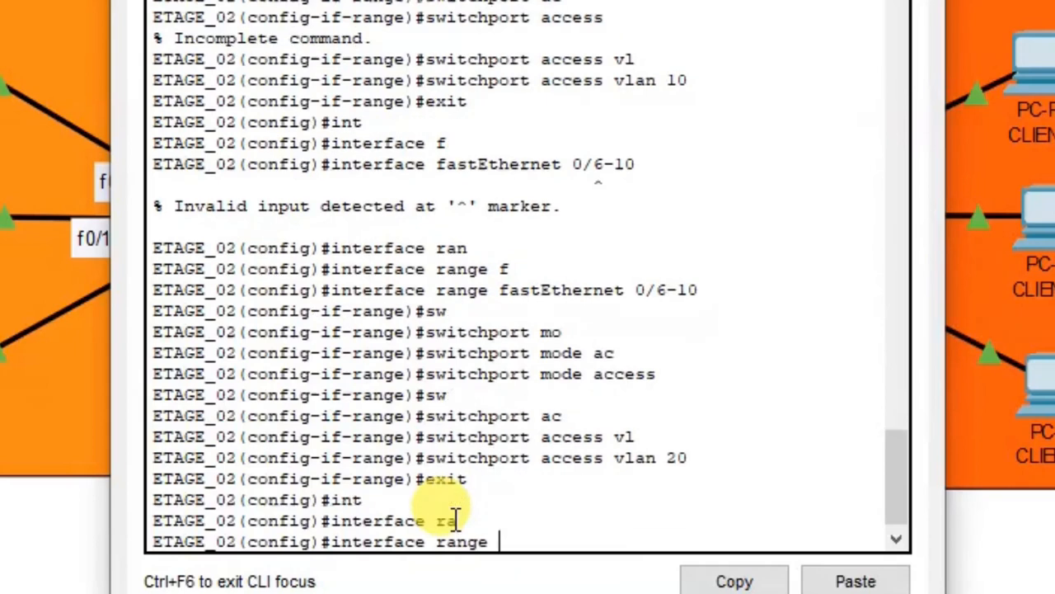
type("f")
key("Tab")
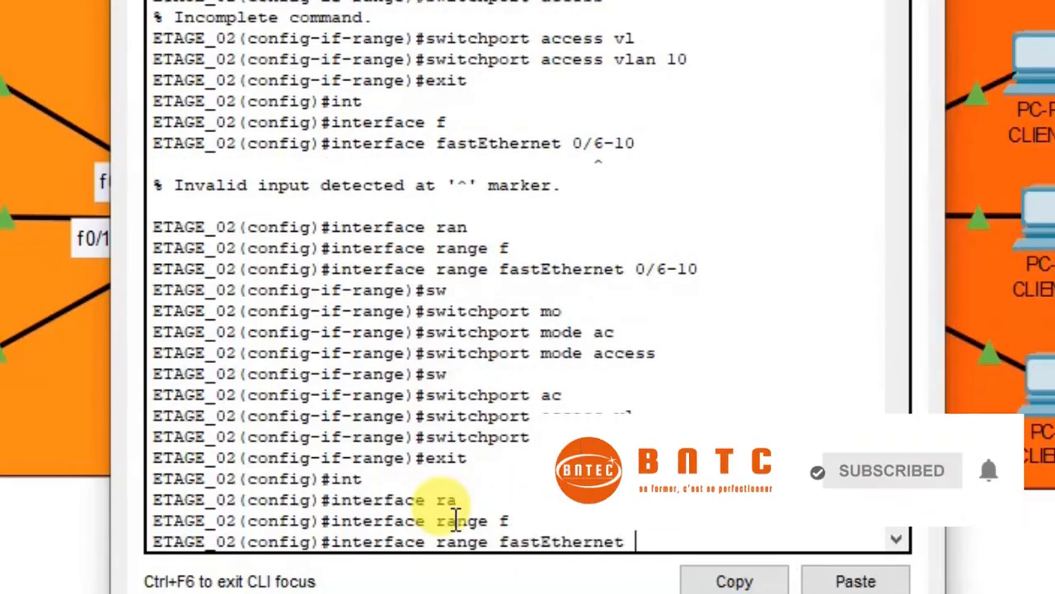
type("0/11-15")
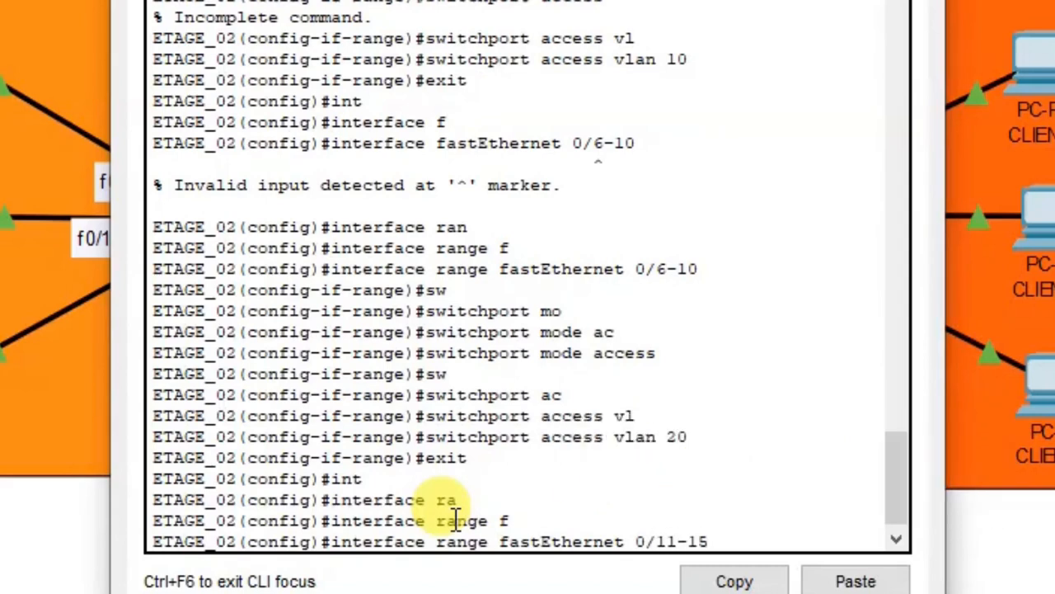
key("Return")
- Set FastEthernet ports 0/11-15 on ETAGE_02 to switchport access mode
type("sw")
key("Tab")
type("mo")
key("Tab")
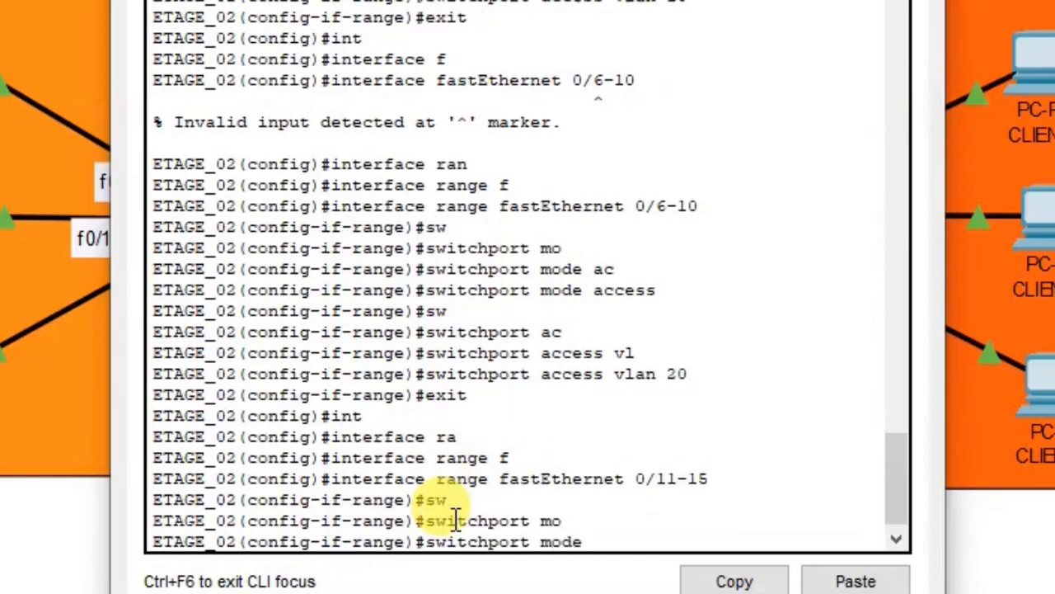
type("ac")
key("Tab")
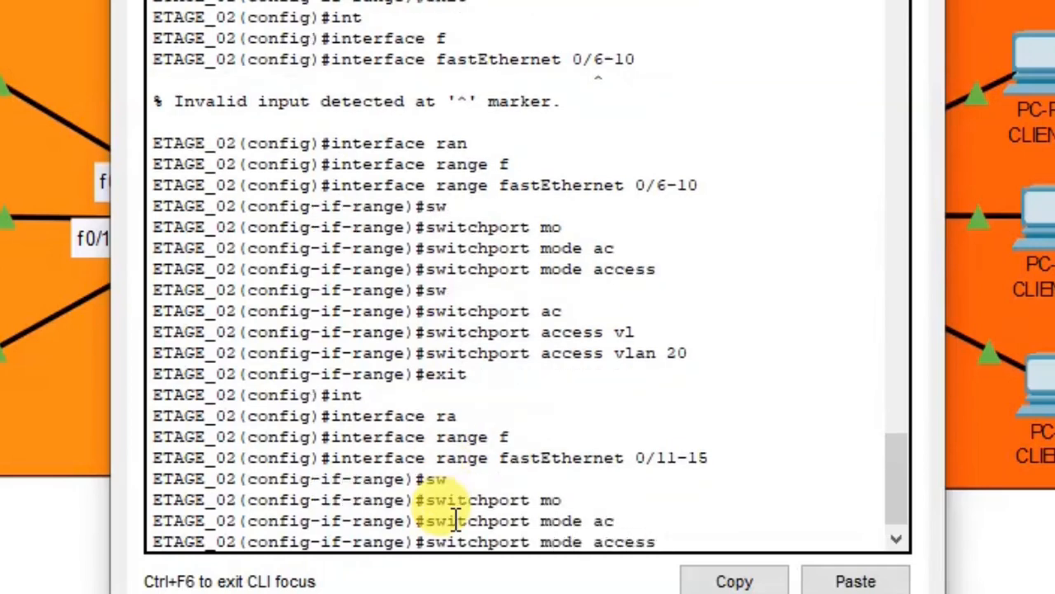
key("Return")
- Assign FastEthernet ports 0/11-15 on ETAGE_02 to access VLAN 30 and close the switch's configuration window
type("sw")
key("Tab")
type("ac")
key("Tab")
type("vl")
key("Tab")
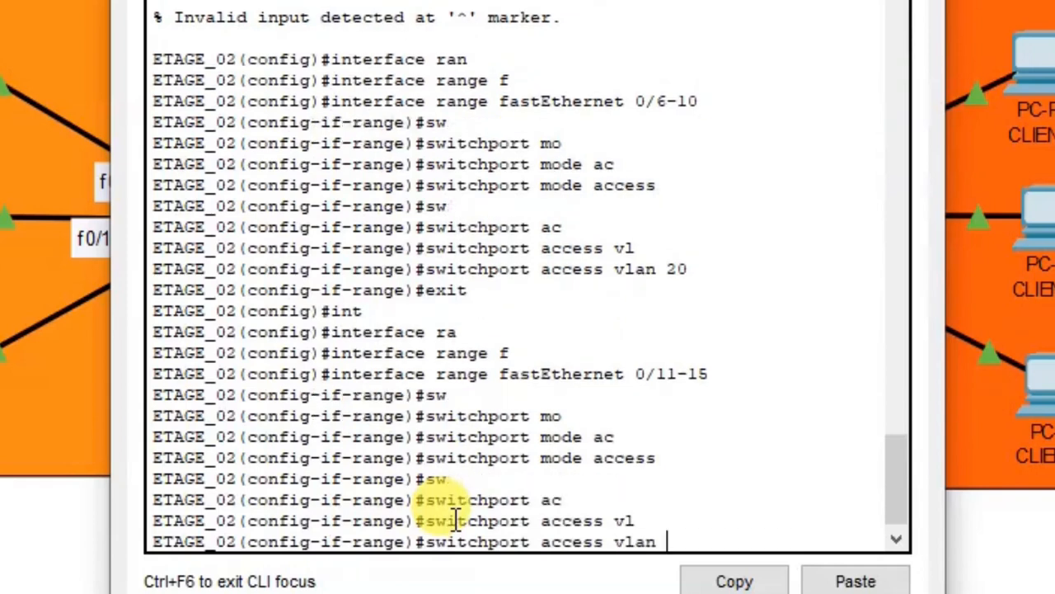
type("30")
key("Return")
key("Return")
key("Return")
key("Return")
key("Return")
key("Return")
key("Return")
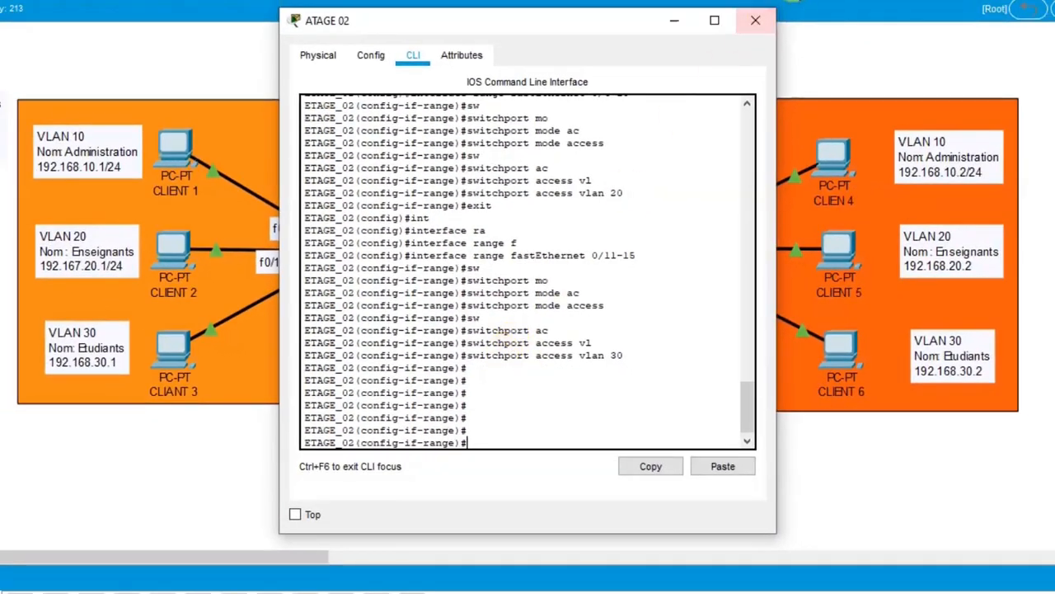
left_click(758, 22)
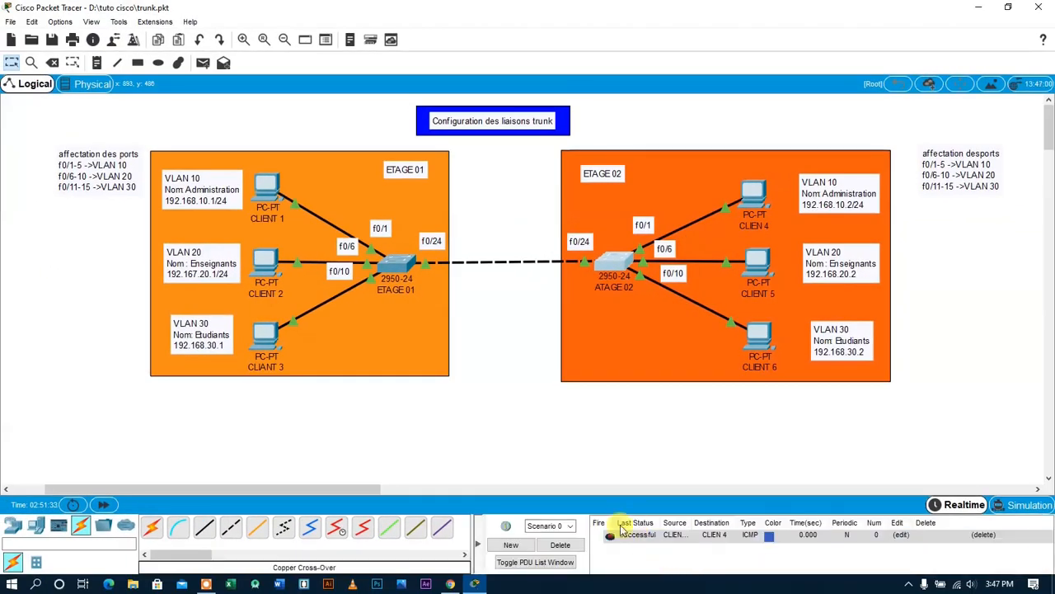
- Delete the previous PDU test scenario and send a simple PDU from CLIENT 1 to CLIEN 4 to test VLAN 10 connectivity
left_click(560, 545)
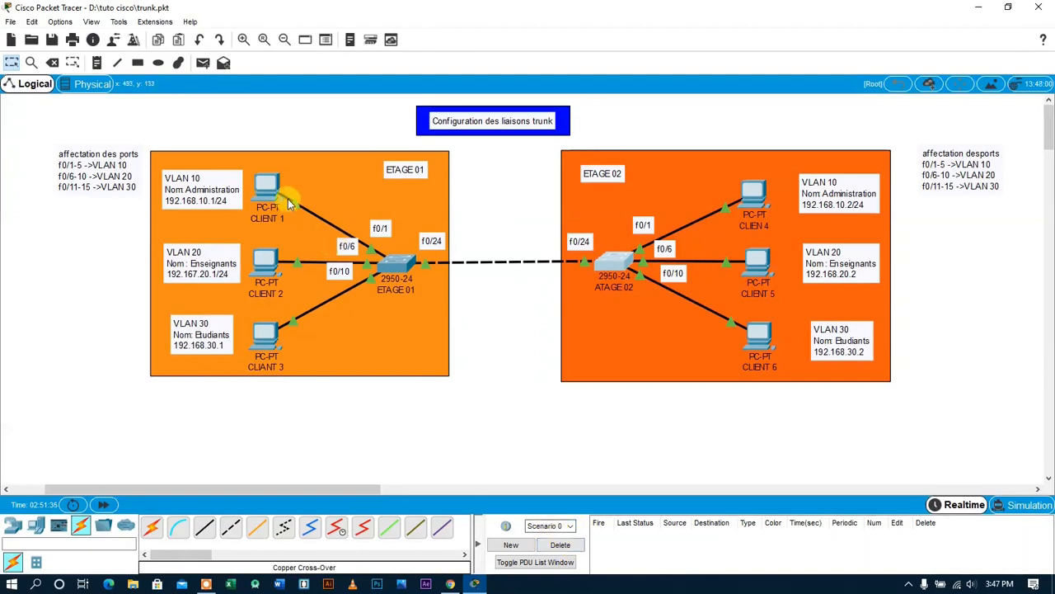
left_click(203, 62)
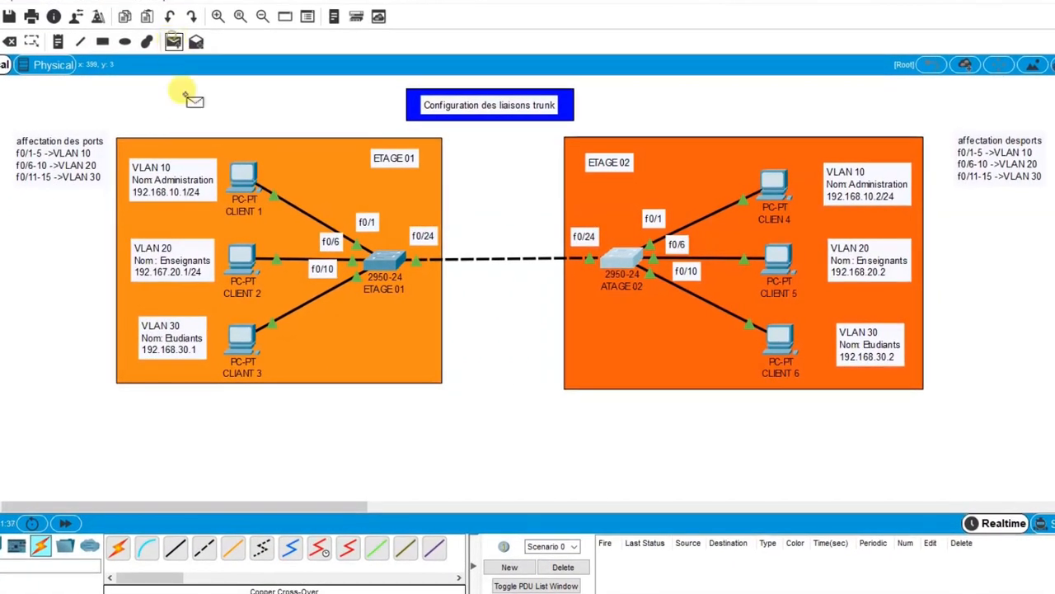
left_click(243, 173)
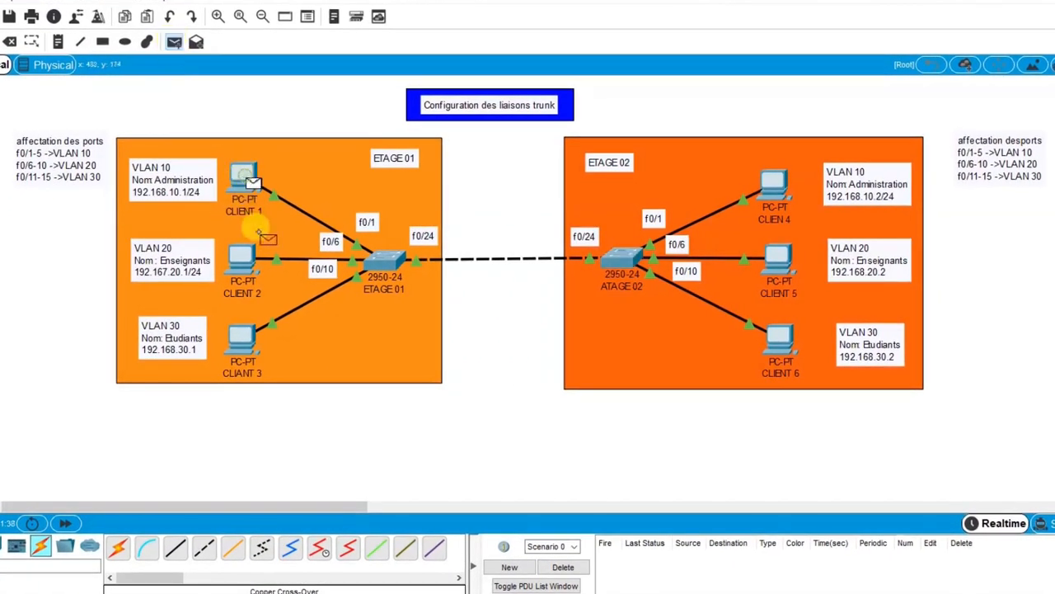
left_click(780, 184)
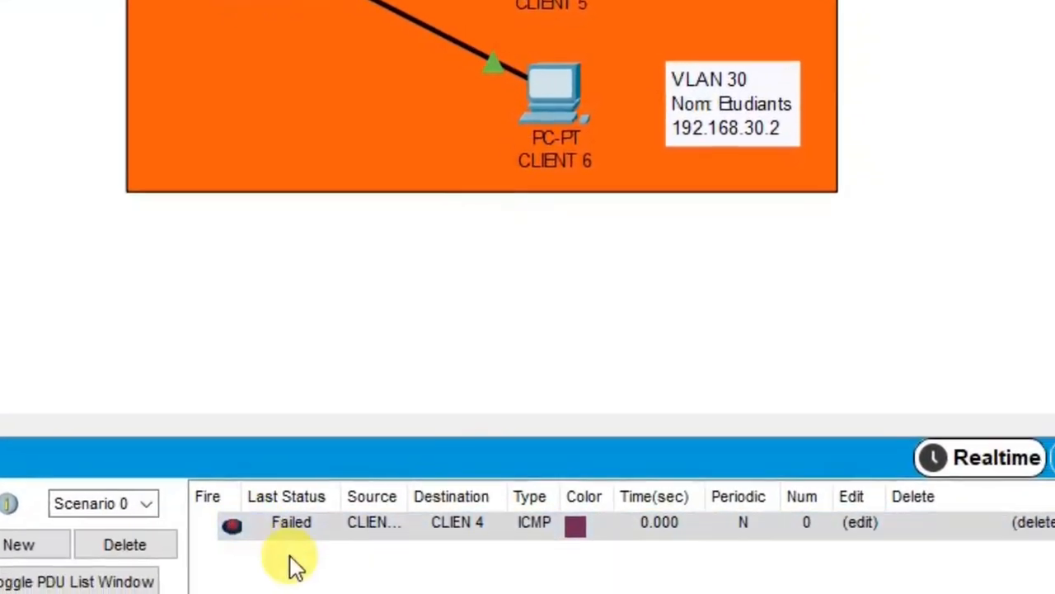
left_click(285, 526)
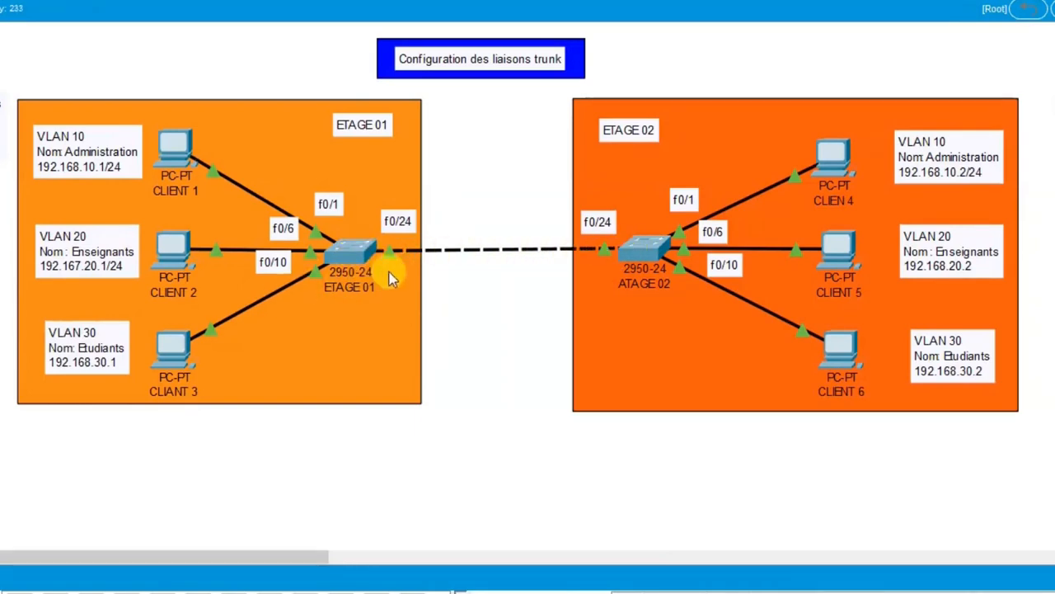
- Open the command line of the ETAGE 01 switch and exit interface range configuration to global configuration mode
mouse_move(644, 248)
left_click(353, 251)
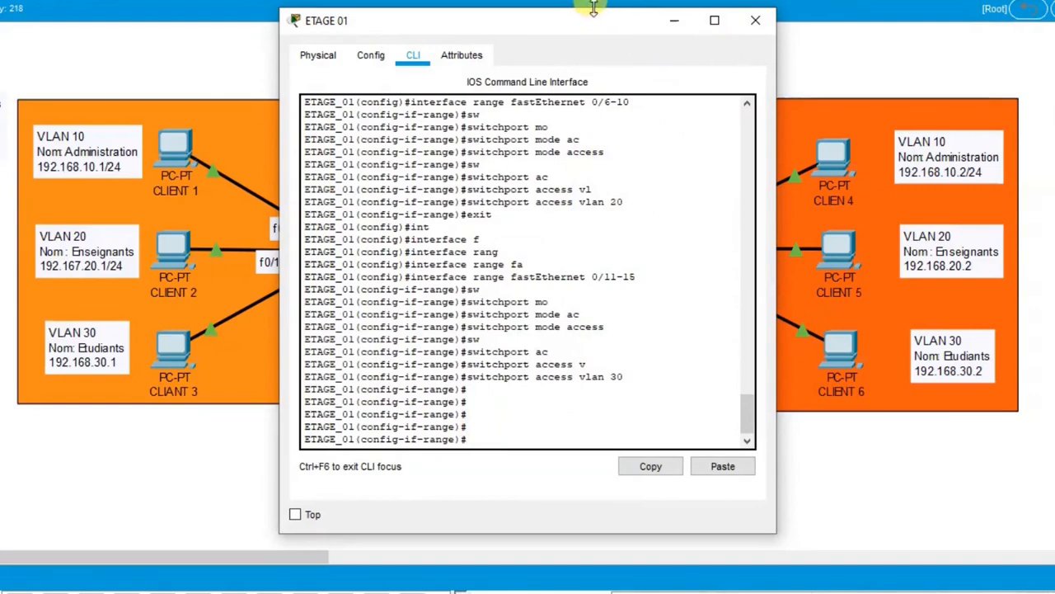
left_click_drag(600, 22, 176, 29)
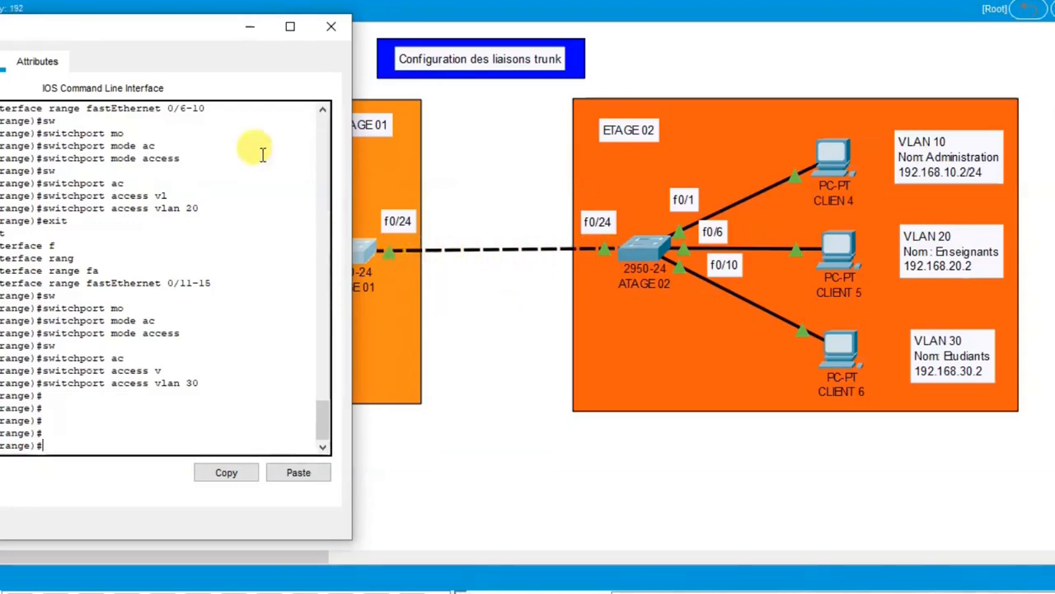
left_click_drag(188, 30, 517, 29)
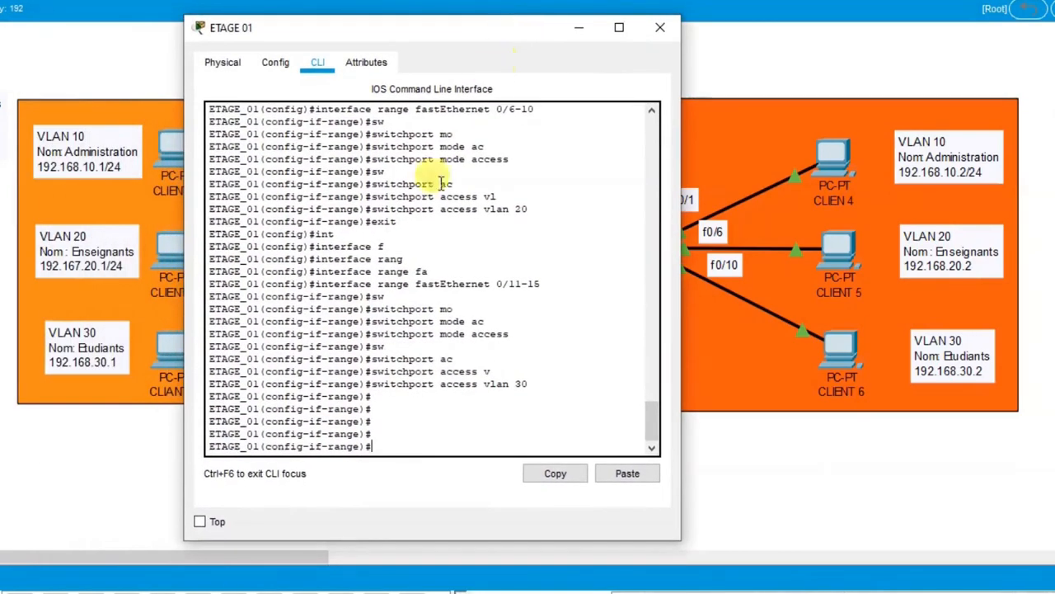
type("ex")
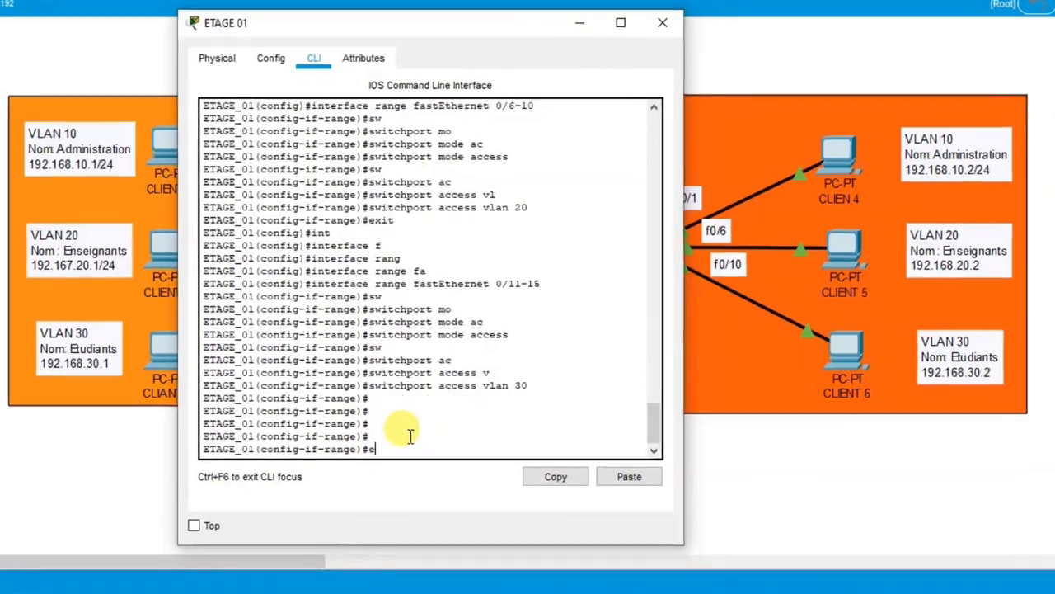
type("it")
key("Return")
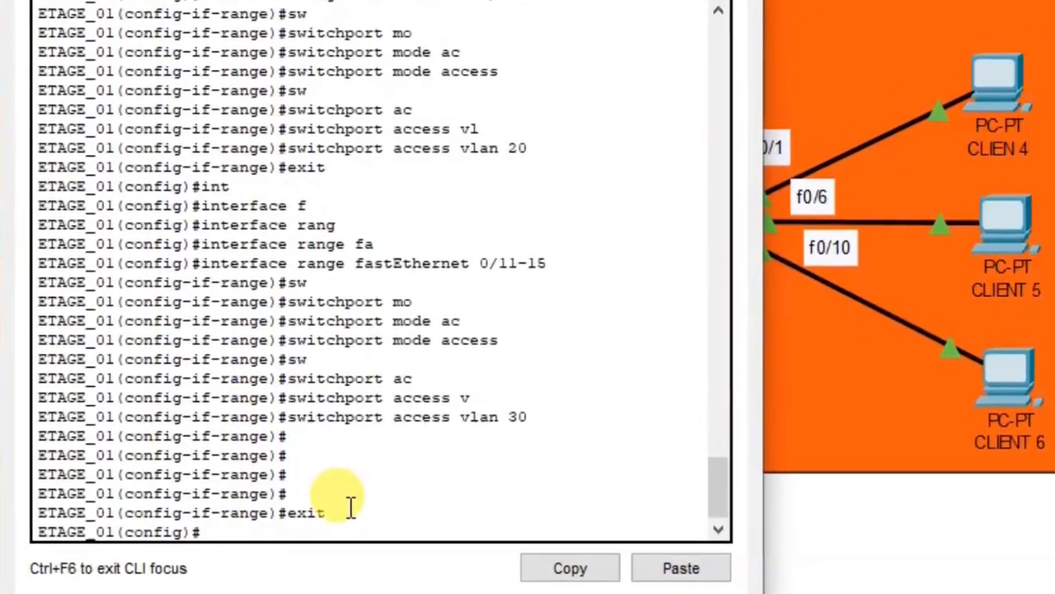
- Enter interface configuration for FastEthernet 0/24 on ETAGE_01
type("int")
key("Tab")
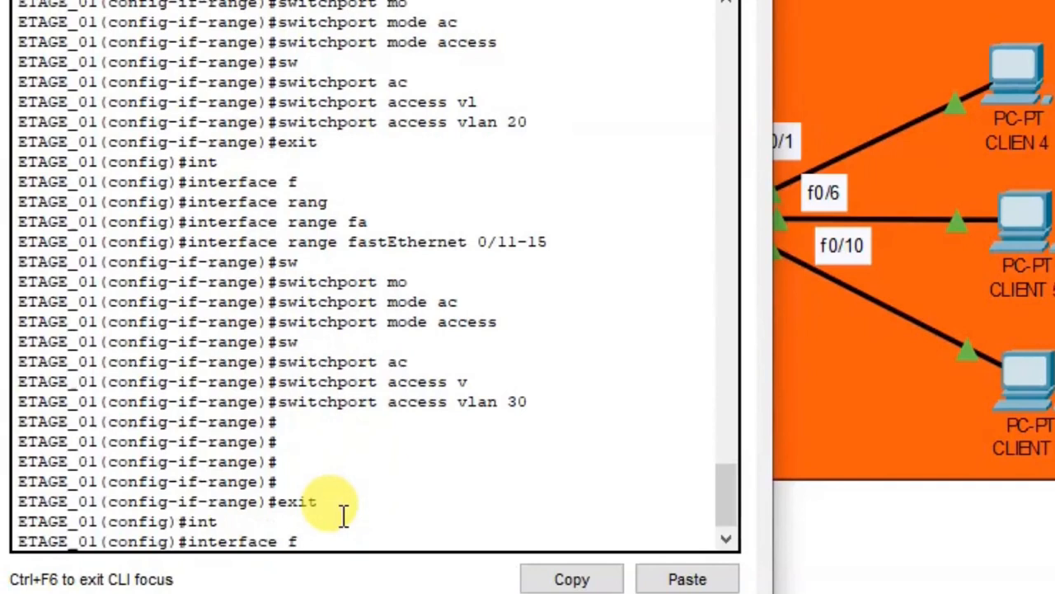
type("f")
key("Tab")
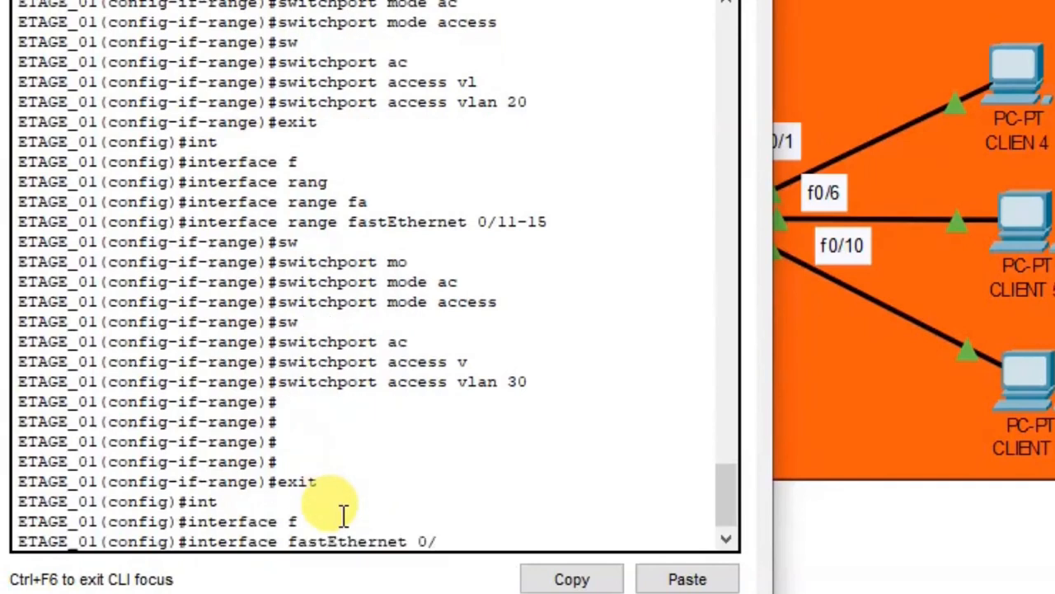
type("0/24")
key("Return")
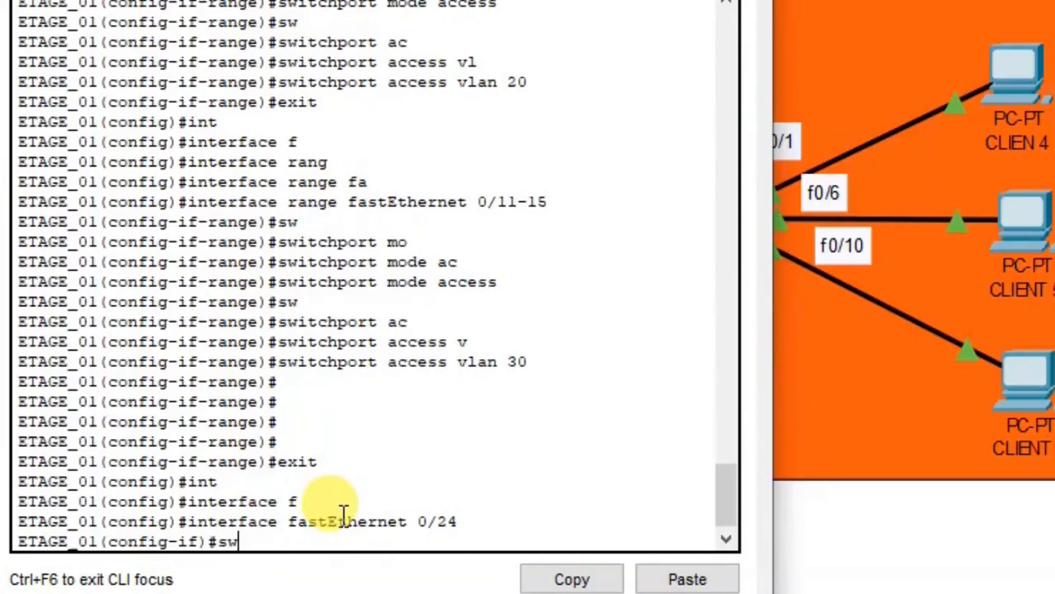
- Set FastEthernet 0/24 on ETAGE_01 to switchport trunk mode and close the switch's configuration window
type("sw")
key("Tab")
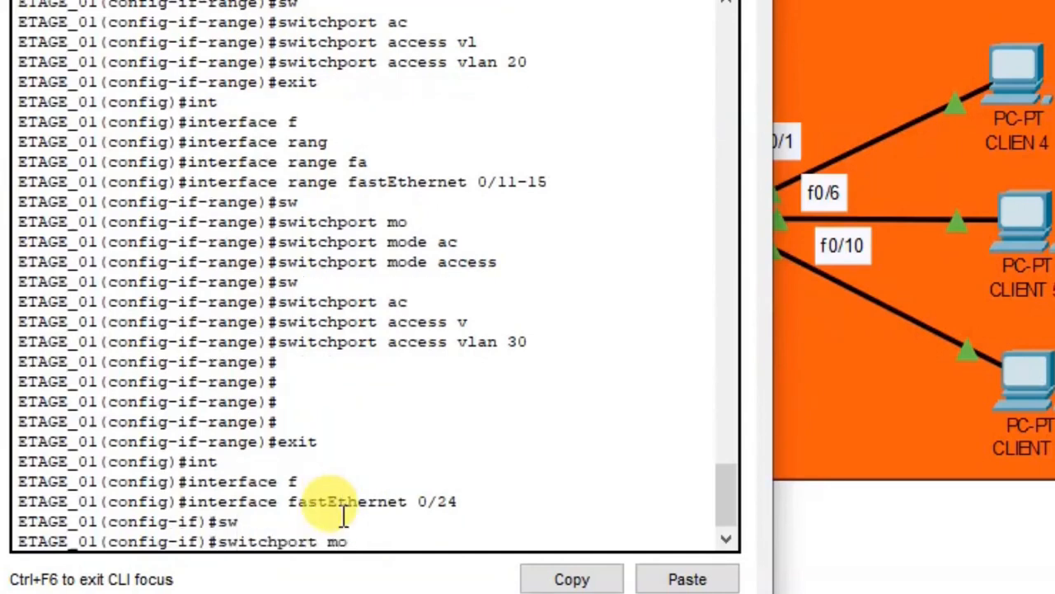
type("mo")
key("Tab")
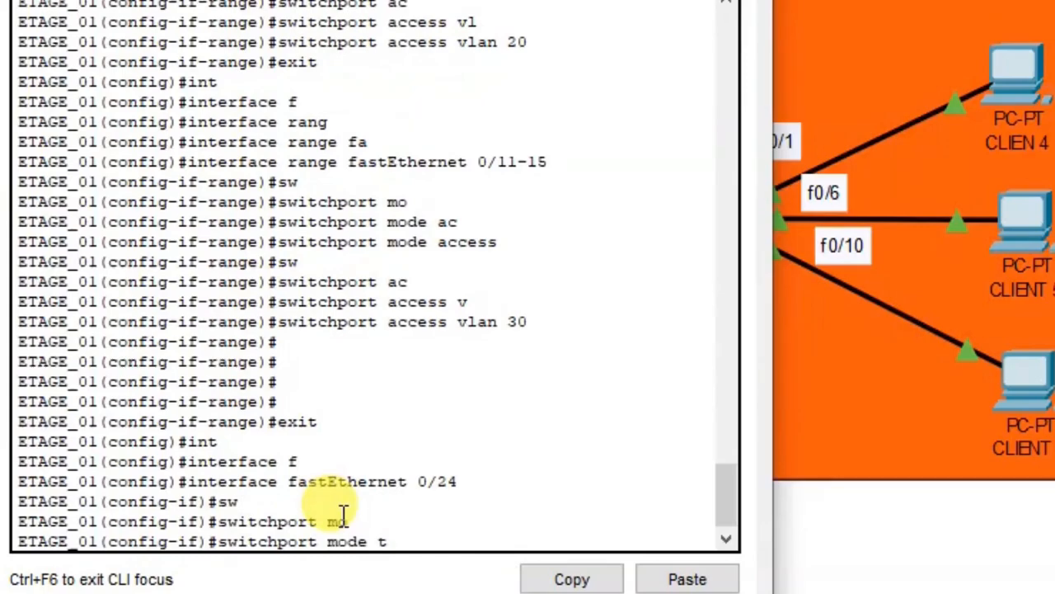
type("trun")
key("Tab")
key("Return")
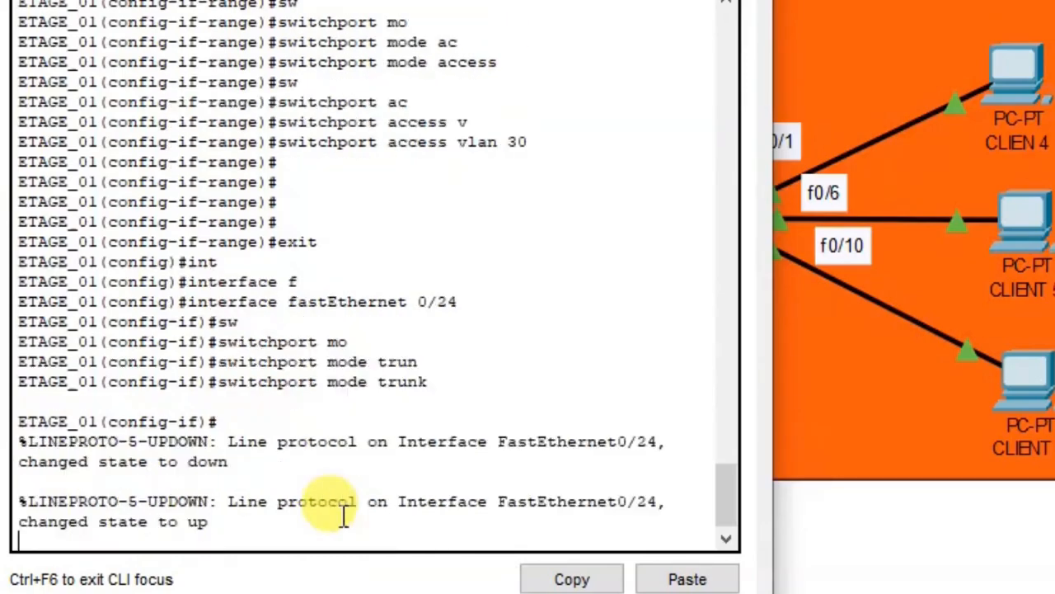
key("Return")
key("Return")
key("Return")
key("Return")
key("Return")
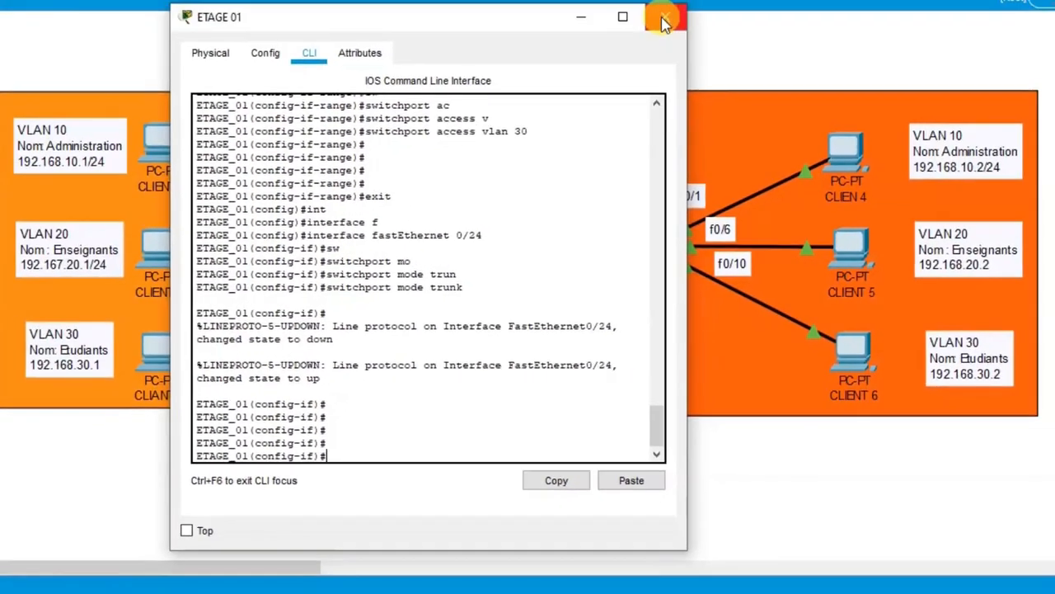
left_click(666, 17)
- Open the command line of the ATAGE 02 switch and exit interface range configuration to global configuration mode
left_click(639, 274)
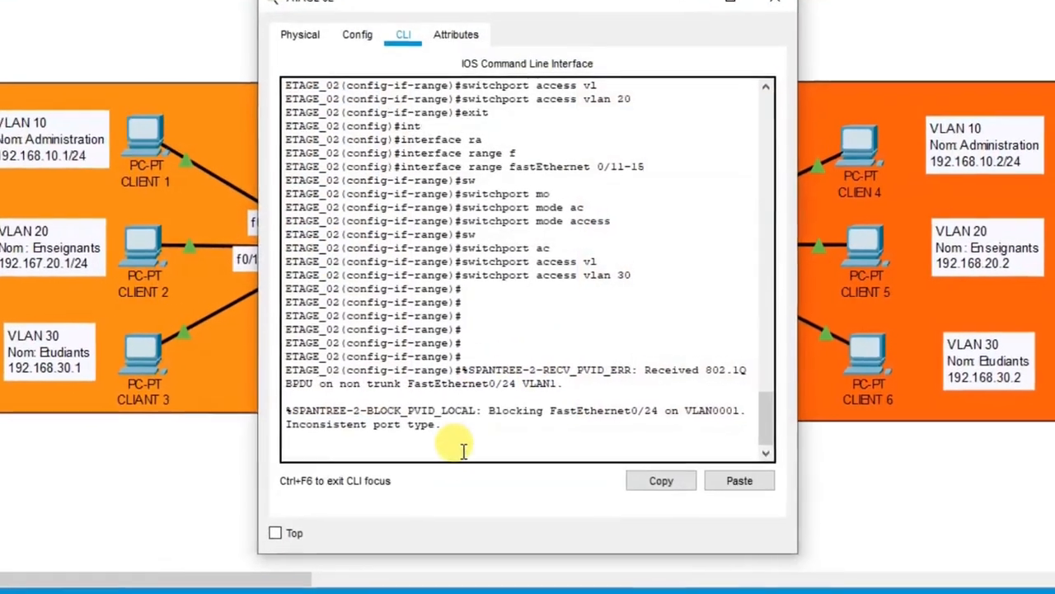
key("Return")
key("Return")
key("Return")
key("Return")
key("Return")
type("ex")
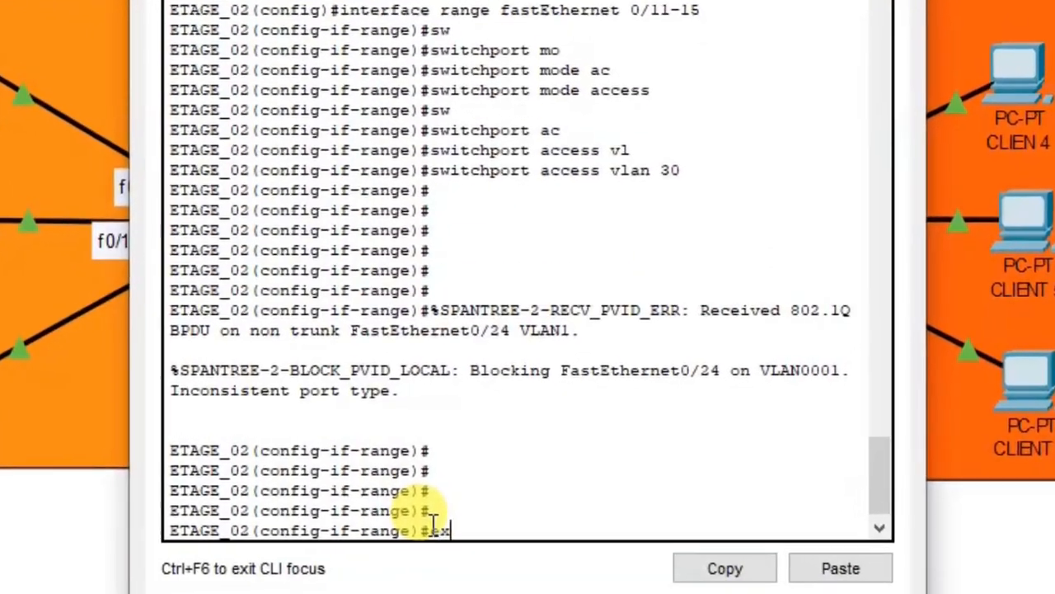
type("it")
key("Return")
- Enter interface configuration for FastEthernet 0/24 on ETAGE_02
type("in")
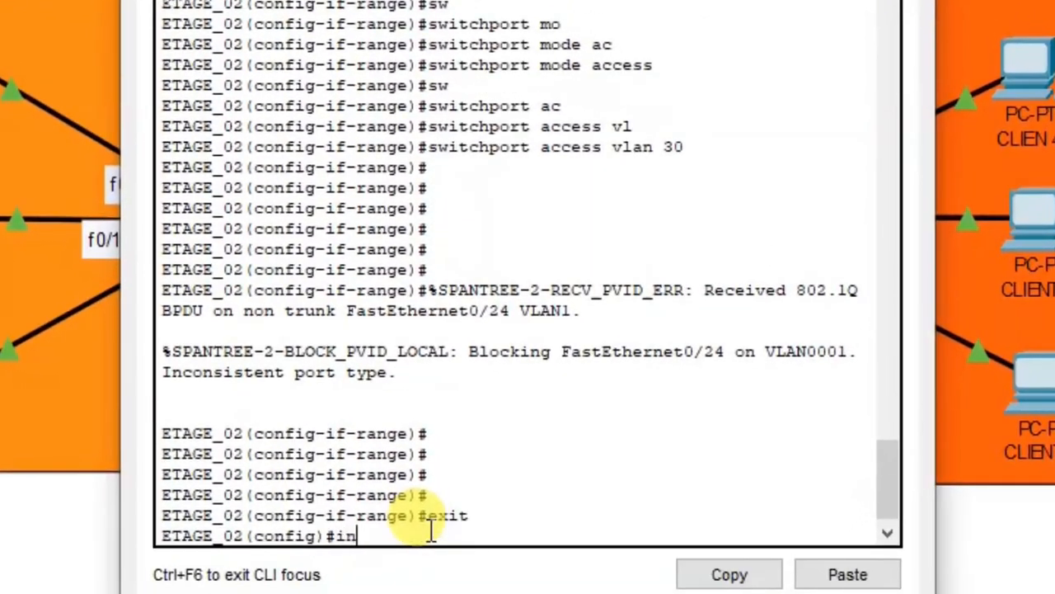
type("t")
key("Tab")
type("f")
key("Tab")
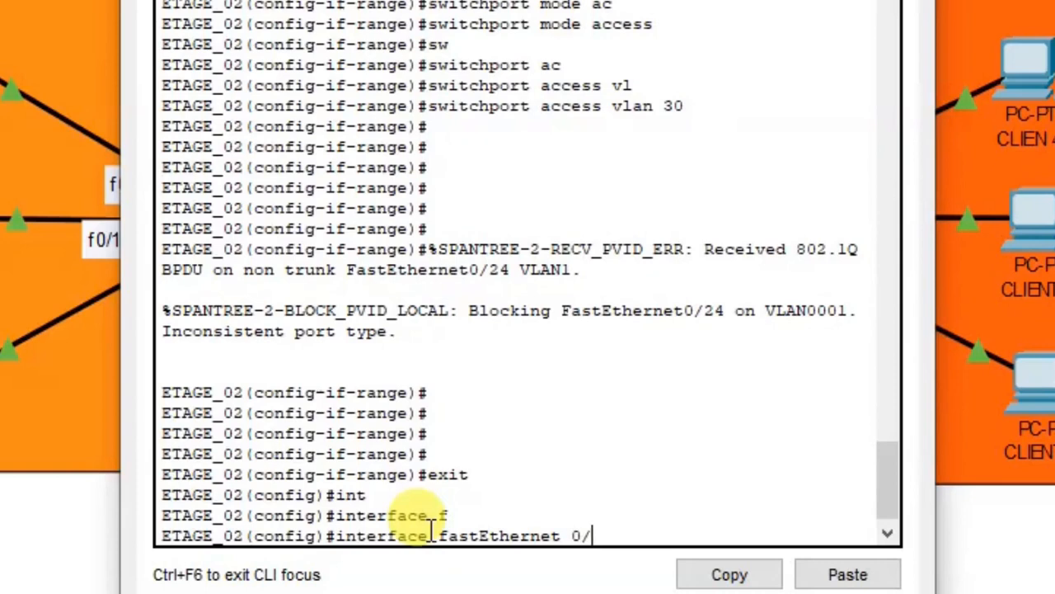
key("Return")
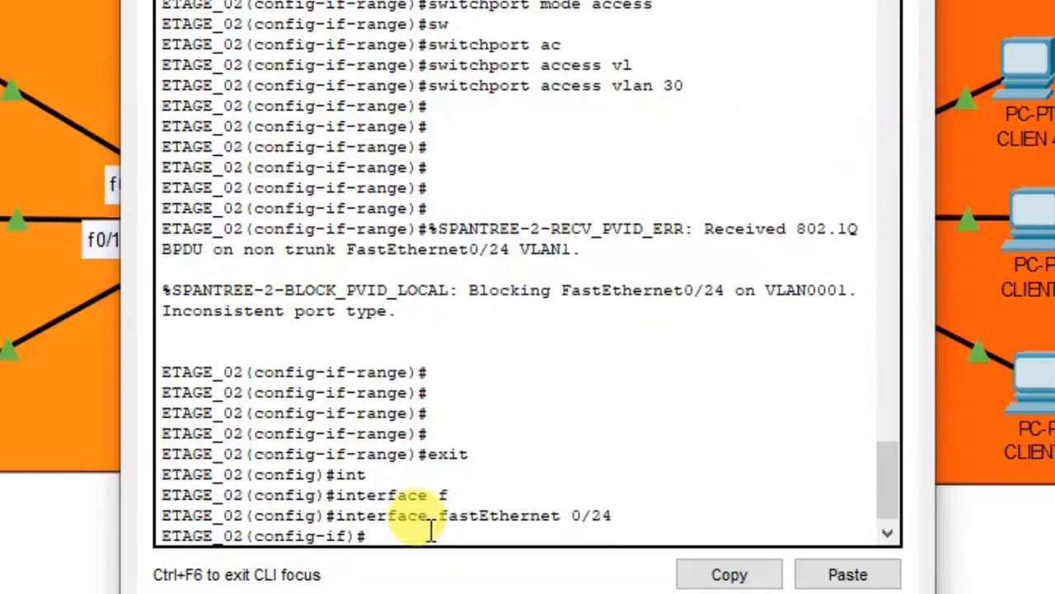
- Set FastEthernet 0/24 on ETAGE_02 to switchport trunk mode
type("sw")
key("Tab")
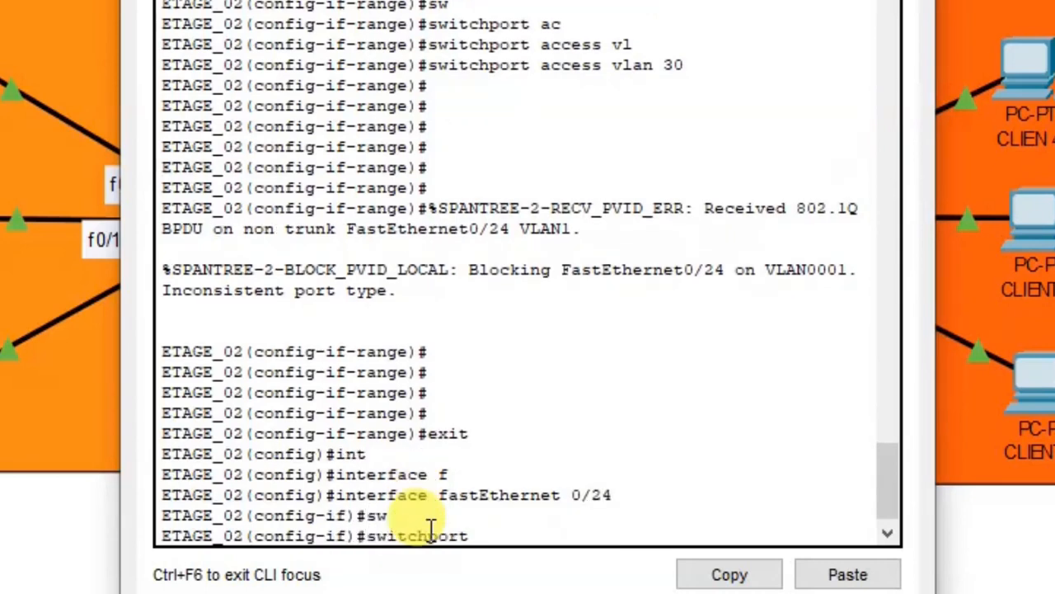
type("mo")
key("Tab")
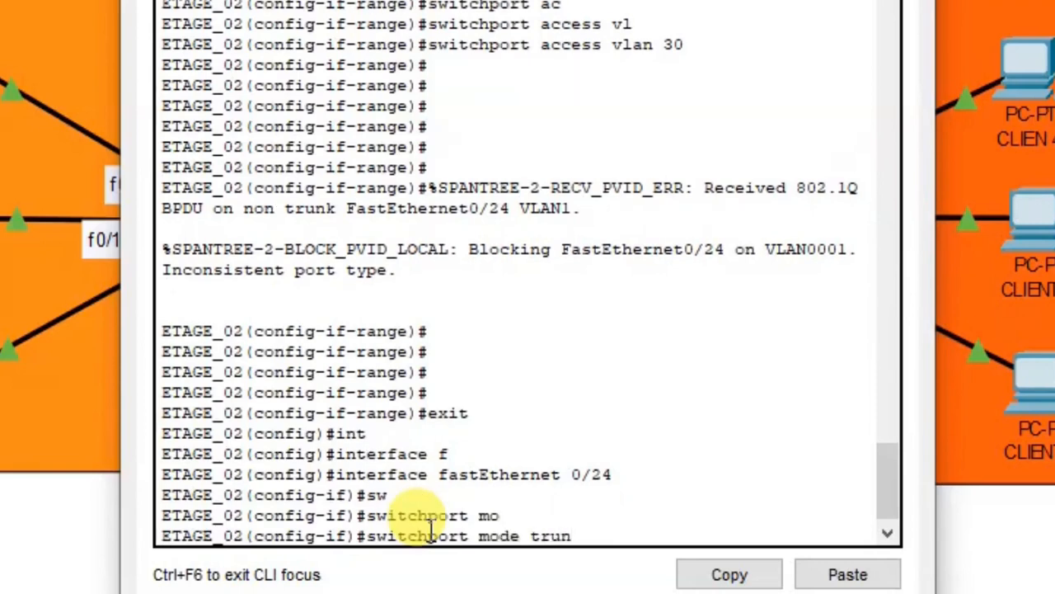
type("trun")
key("Tab")
key("Return")
key("Return")
key("Return")
key("Return")
key("Return")
key("Return")
key("Return")
key("Return")
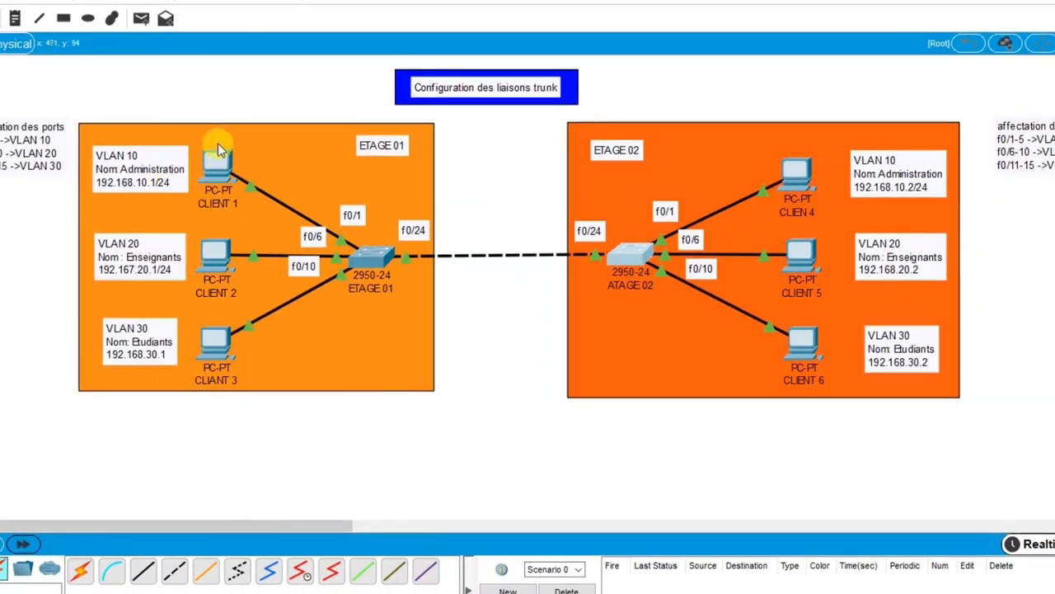
- Test VLAN 10 and VLAN 20 across the trunk with simple PDUs from CLIENT 1 to CLIEN 4 and from CLIENT 2 to CLIENT 5
left_click(141, 18)
left_click(217, 163)
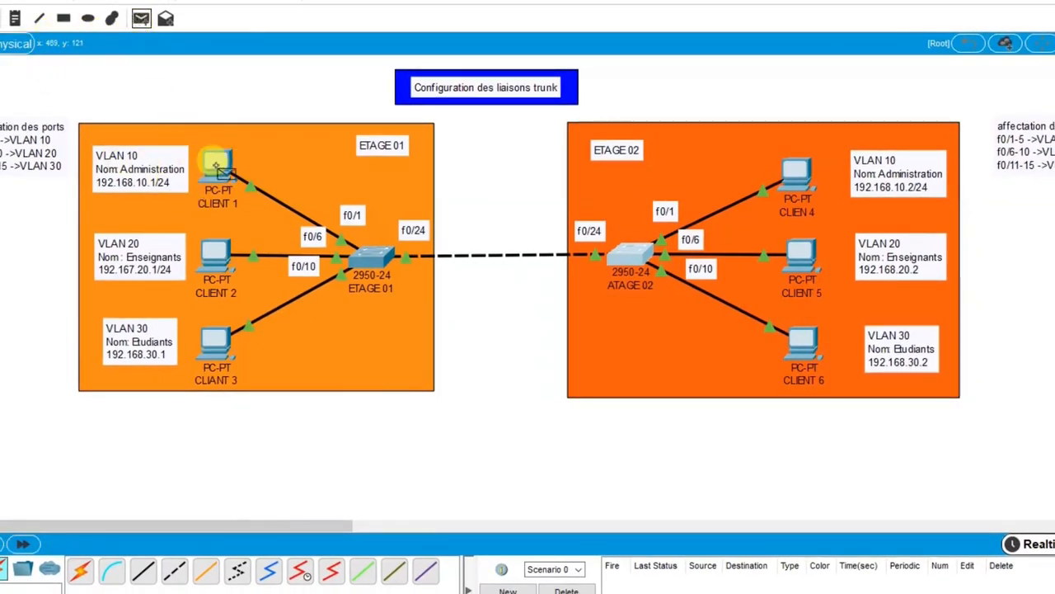
left_click(798, 170)
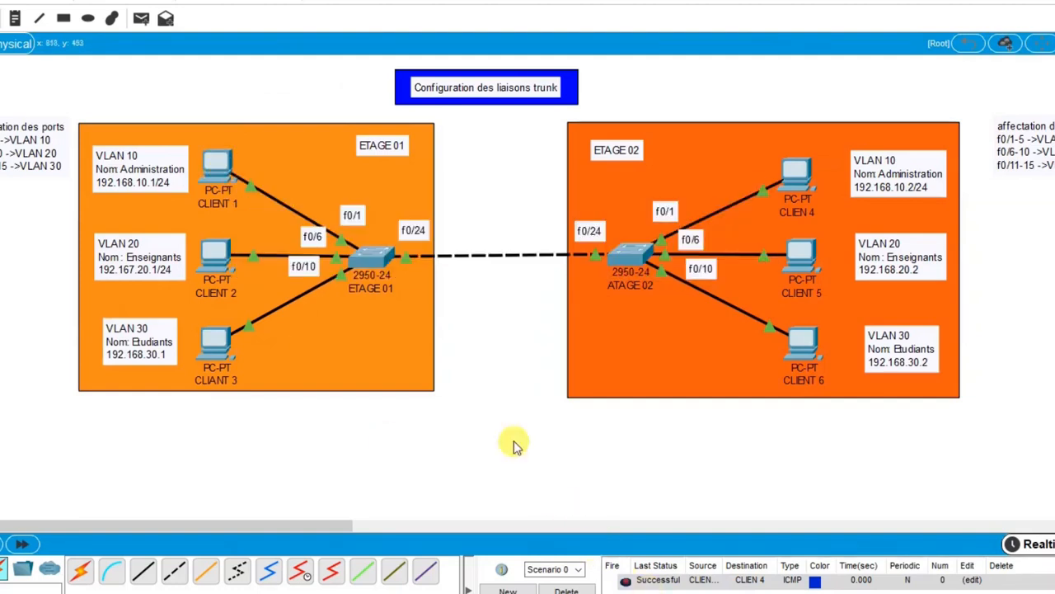
left_click(141, 20)
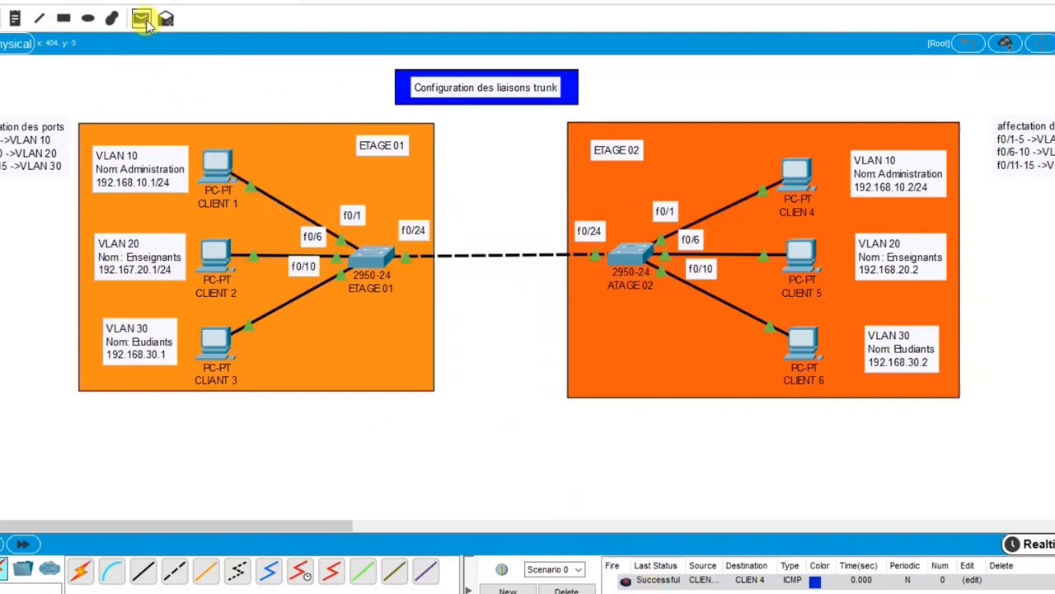
left_click(217, 254)
left_click(800, 253)
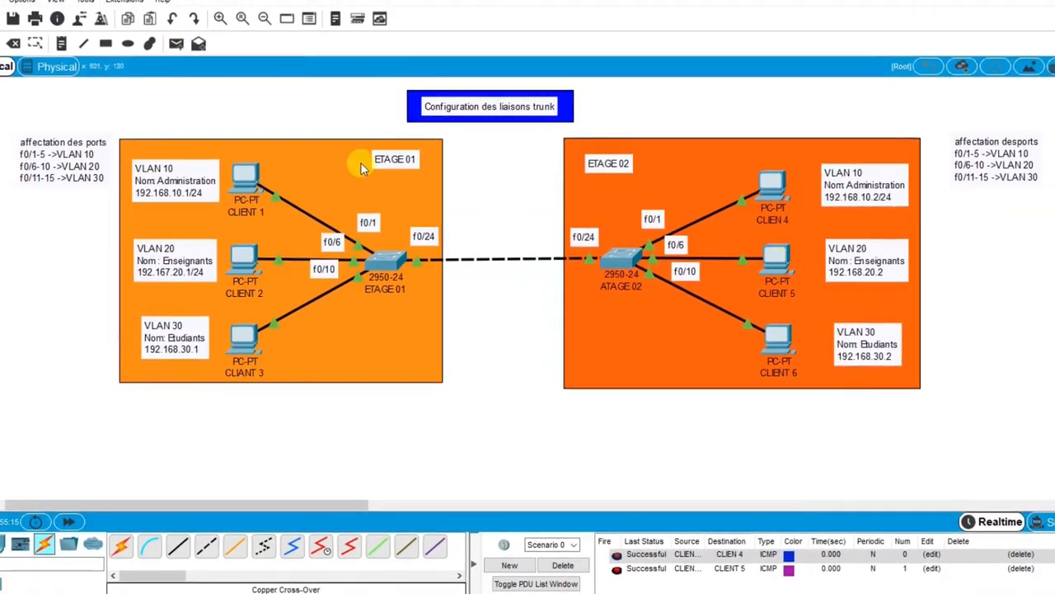
- Send simple PDUs from CLIANT 3 to CLIENT 6 within VLAN 30 and from CLIANT 3 to CLIEN 4 between VLANs
left_click(176, 43)
left_click(238, 337)
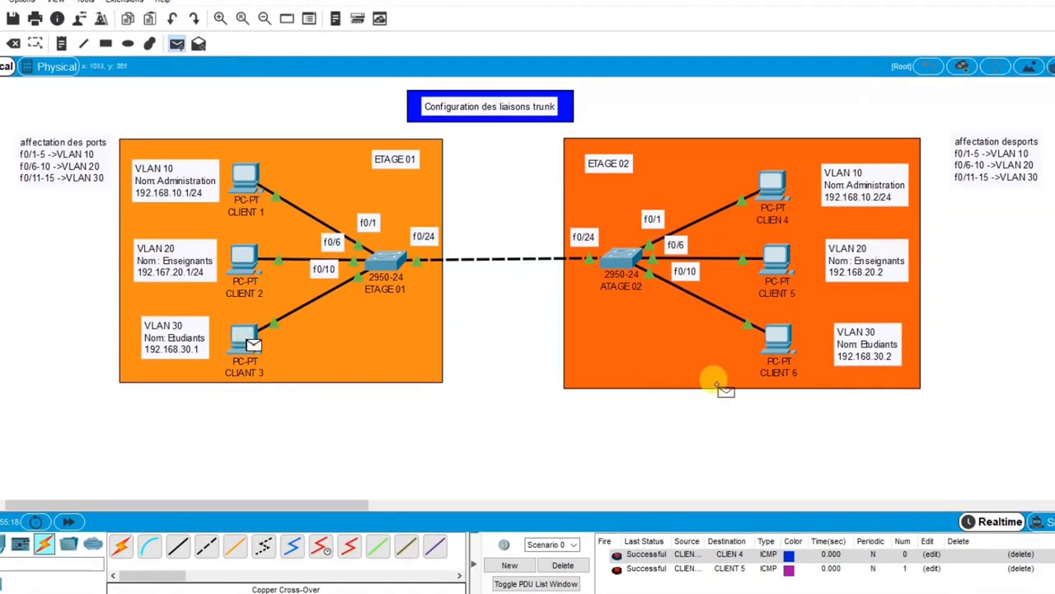
left_click(773, 335)
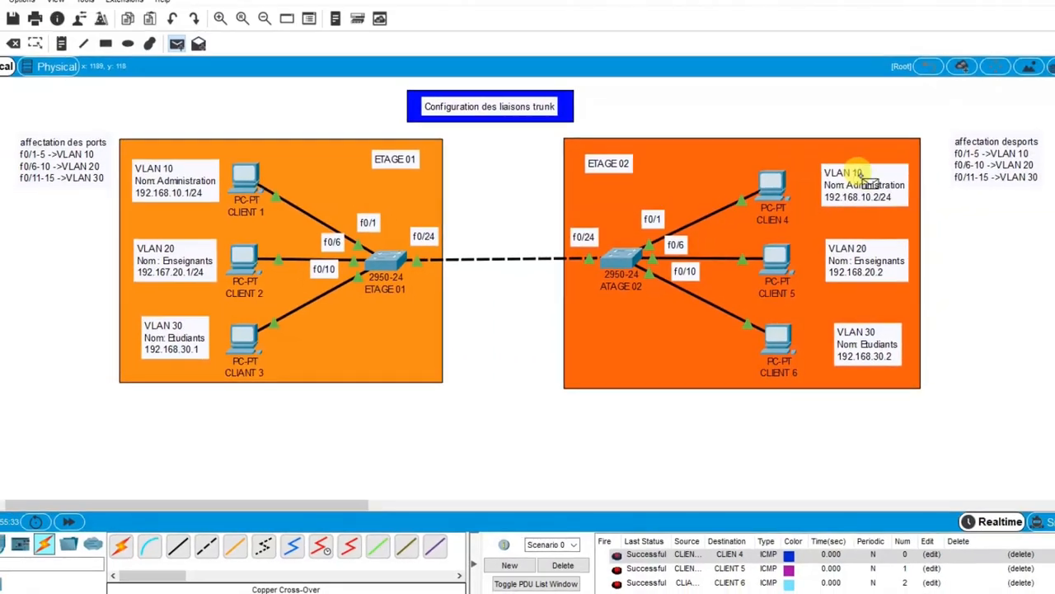
left_click(243, 334)
left_click(764, 183)
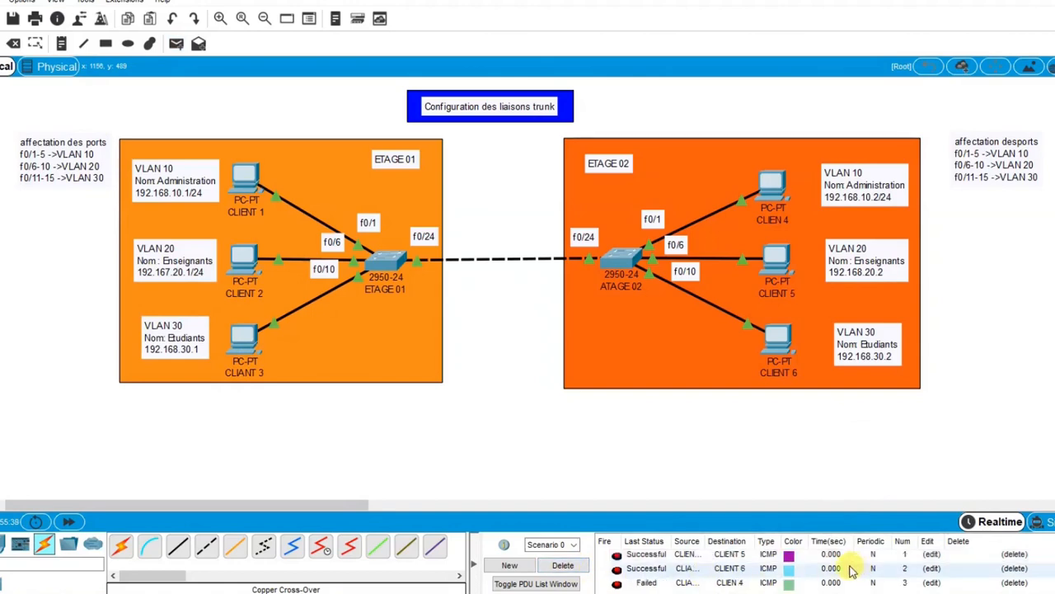
- Delete the PDU test scenario and send a simple PDU from CLIEN 4 to CLIANT 3 to test between VLANs 10 and 30
left_click(564, 568)
left_click(176, 43)
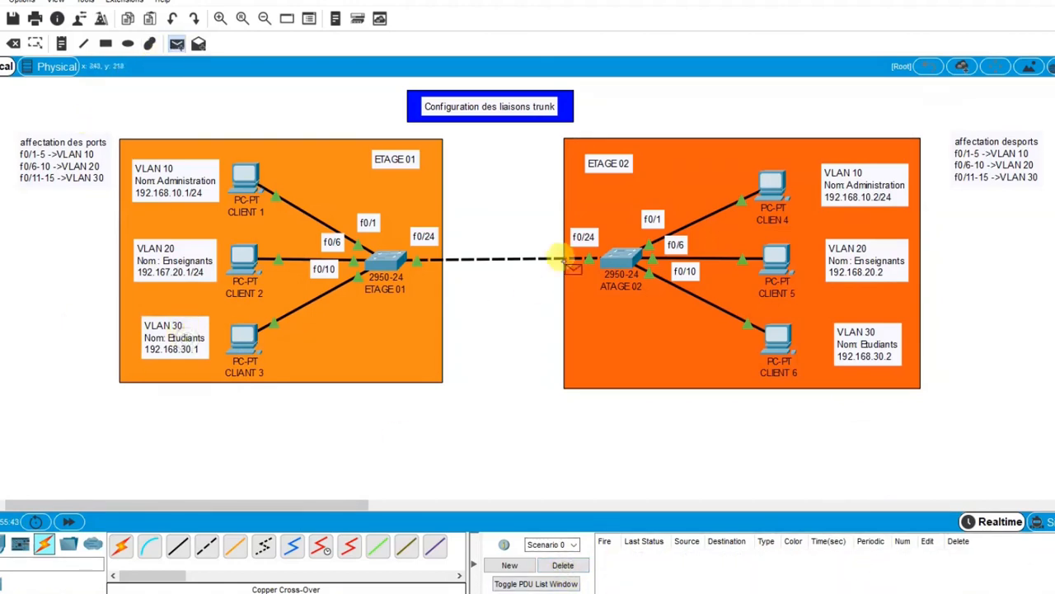
left_click(762, 202)
left_click(225, 338)
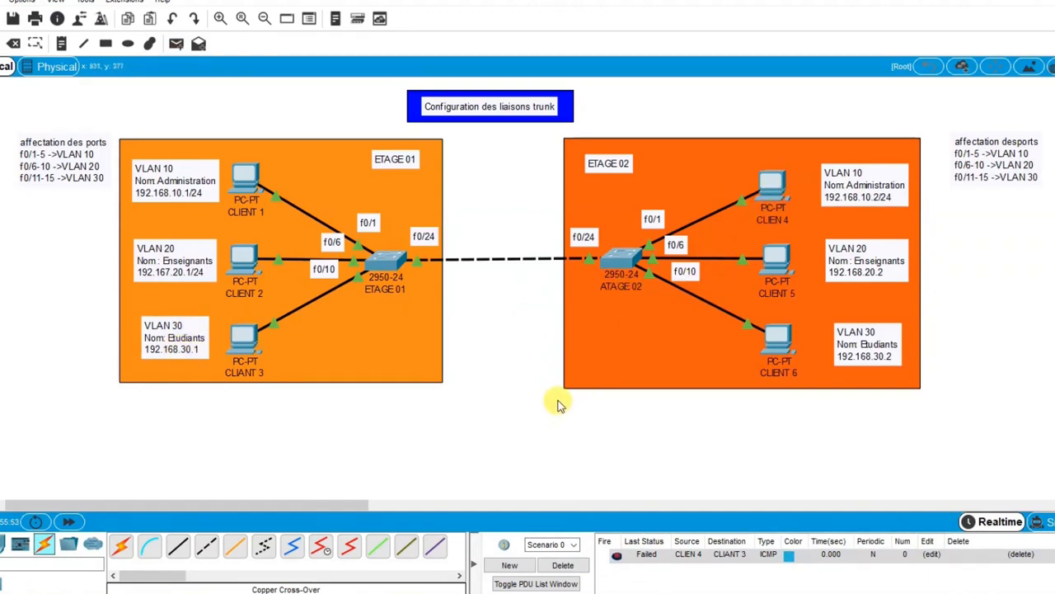
- Open the command line of the ETAGE 01 switch and enter privileged EXEC mode
left_click(386, 262)
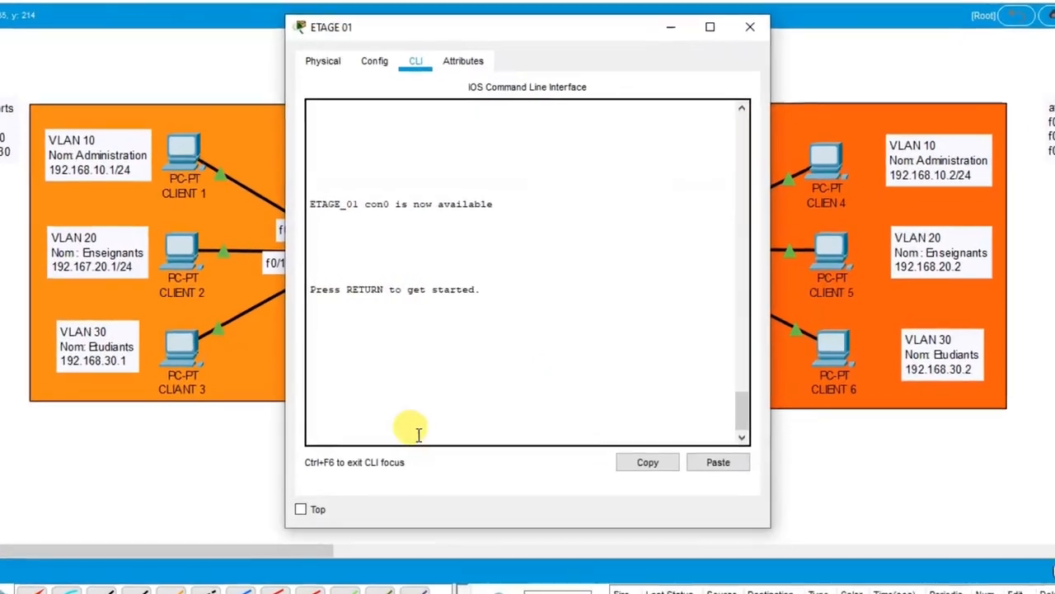
key("Return")
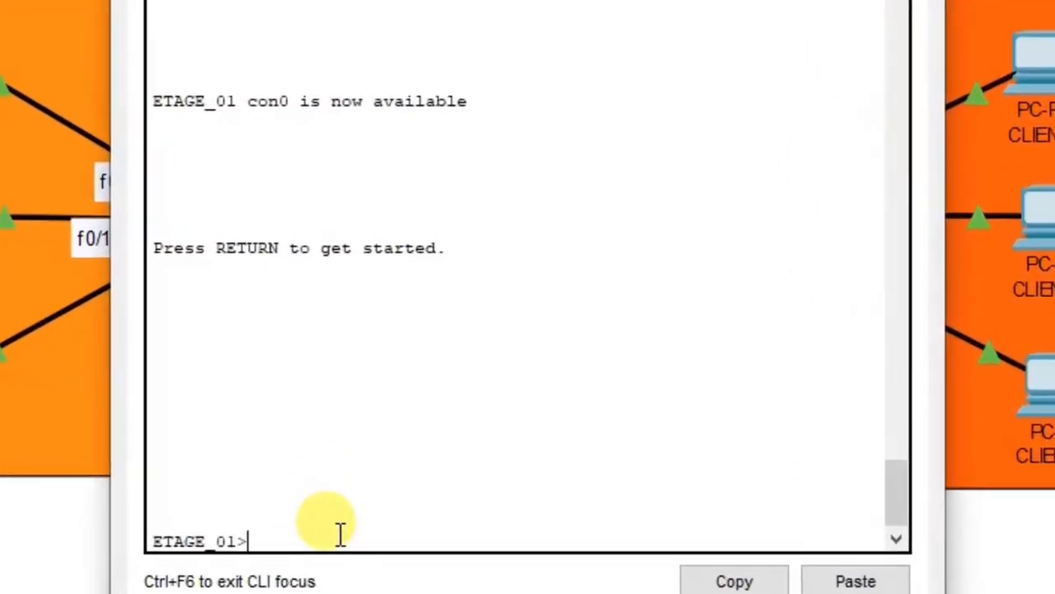
type("en")
key("Return")
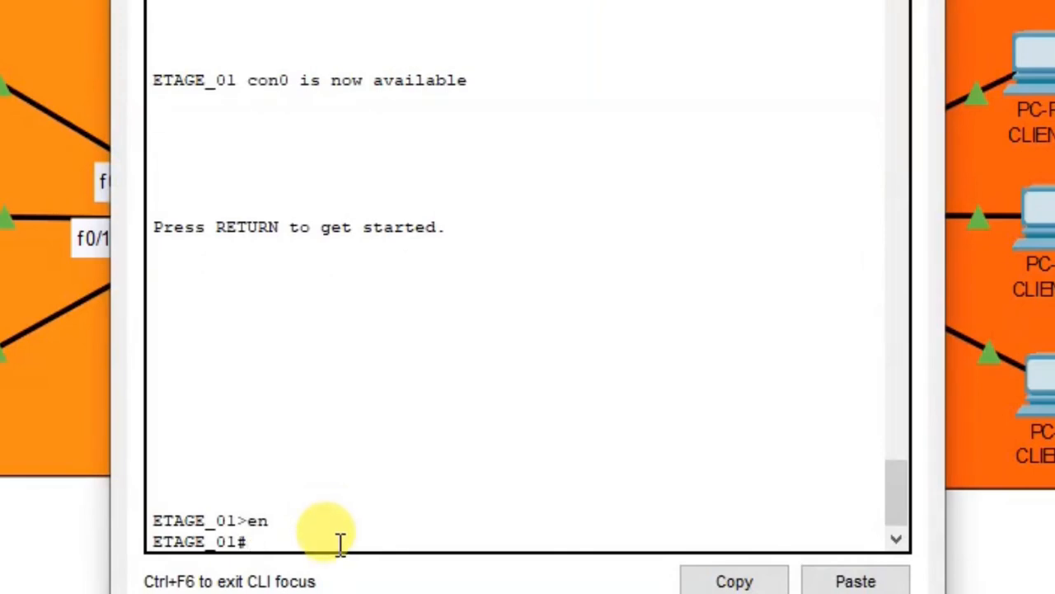
- Display the VLAN table of ETAGE_01 with show vlan, widen the window and page through to the end of the listing
type("sh")
key("Tab")
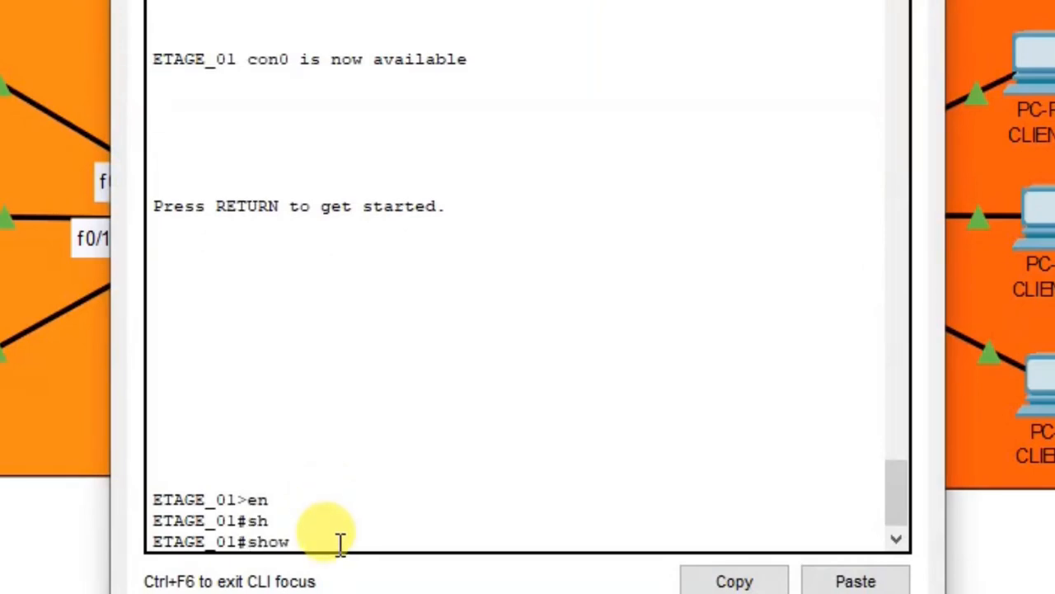
type("vl")
key("Tab")
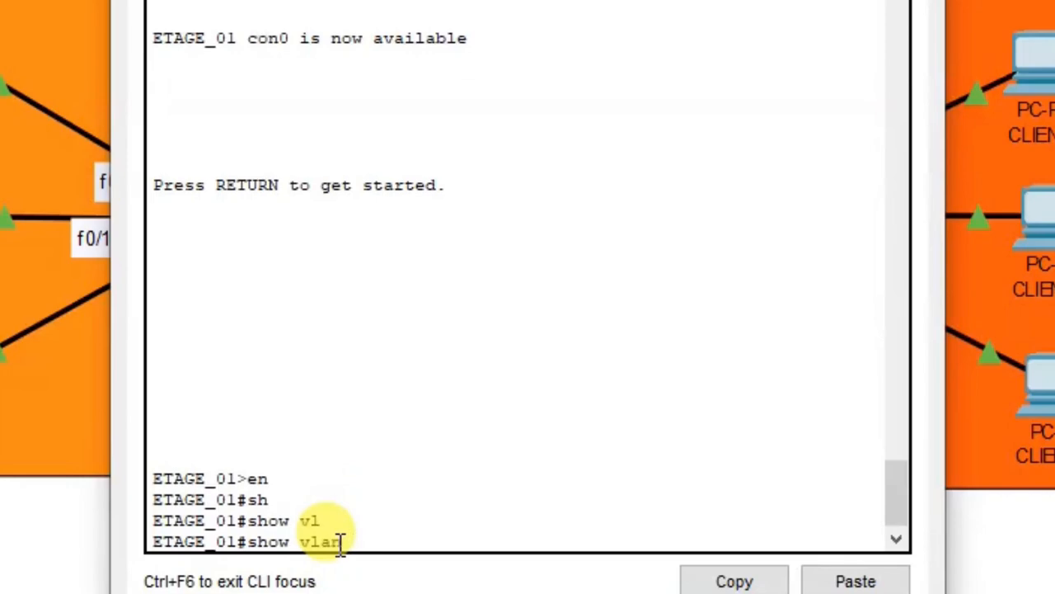
key("Return")
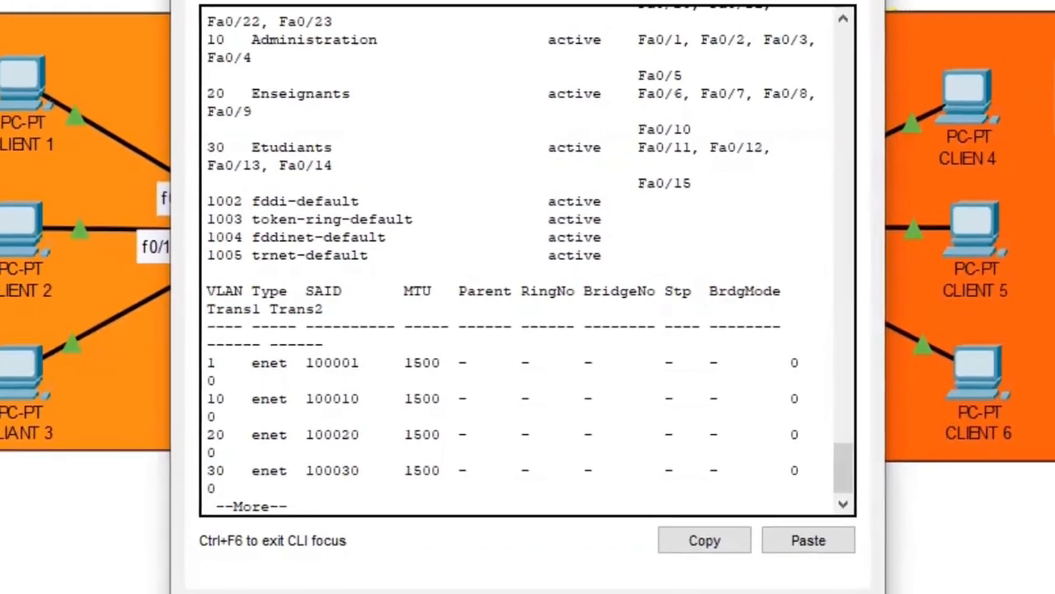
left_click_drag(885, 329, 939, 330)
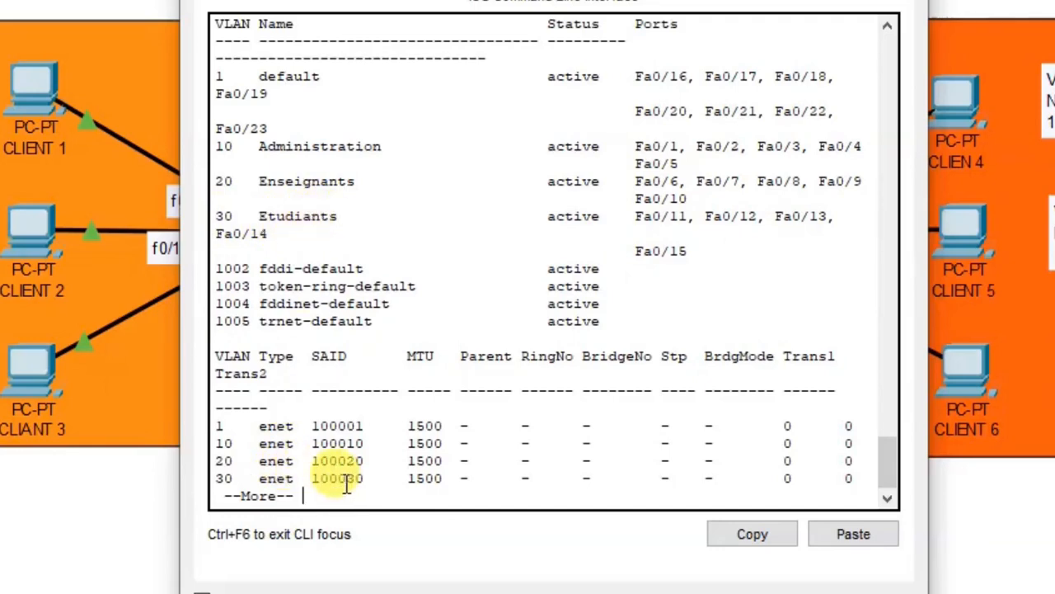
key("Return")
key("Return")
key("Return")
key("Return")
key("Return")
key("space")
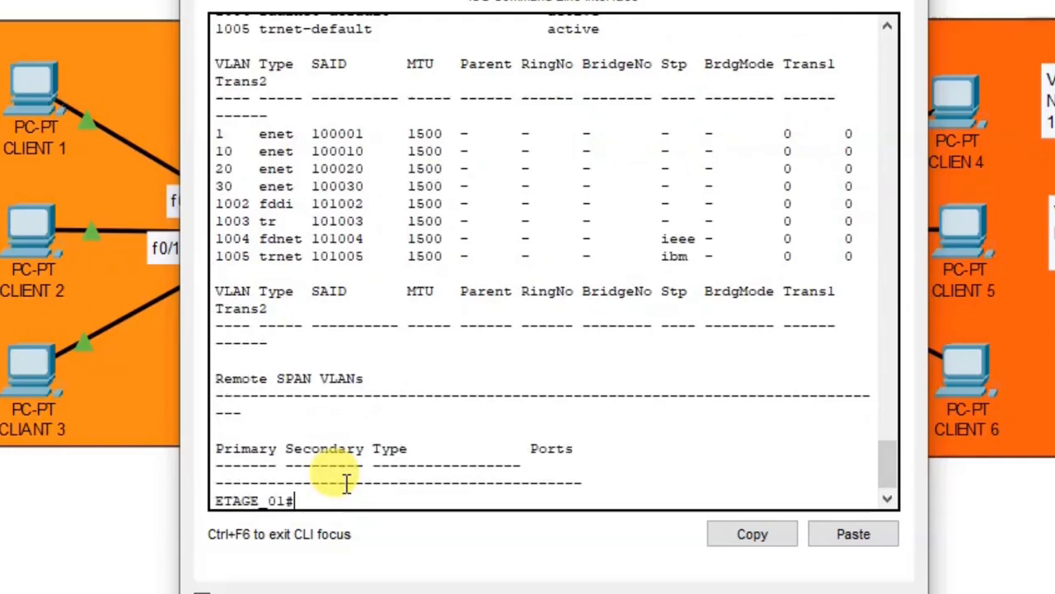
- Display the running configuration of ETAGE_01 and review the access VLAN ports and the FastEthernet 0/24 trunk settings
type("sh")
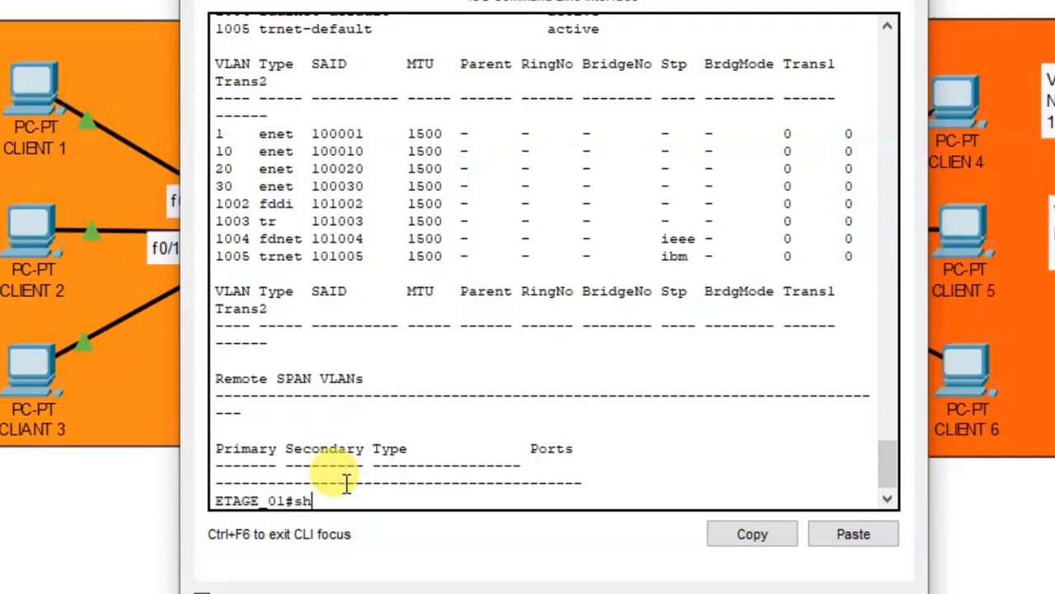
key("Tab")
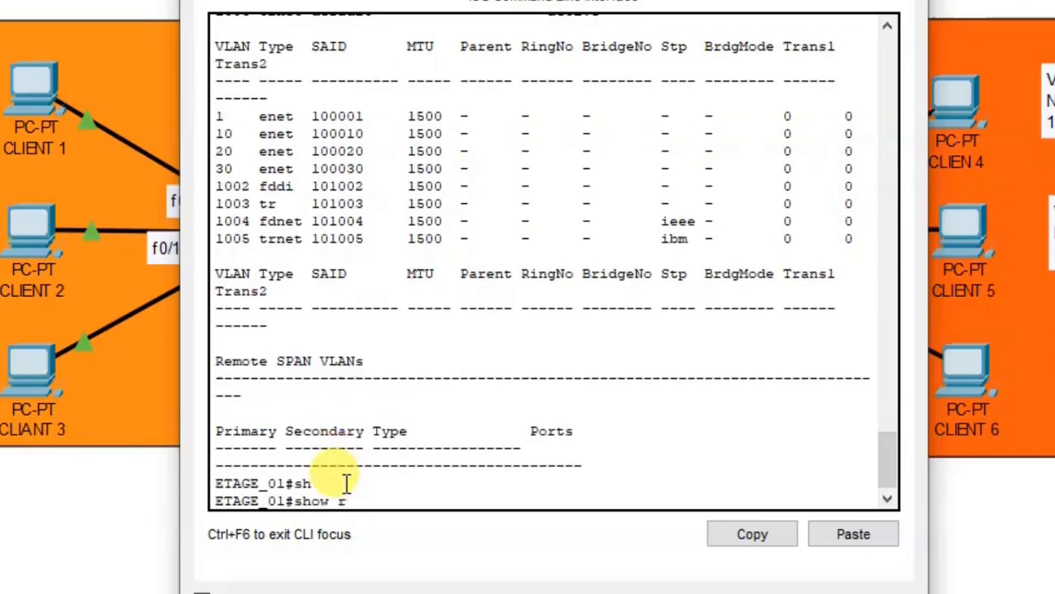
type("run")
key("Tab")
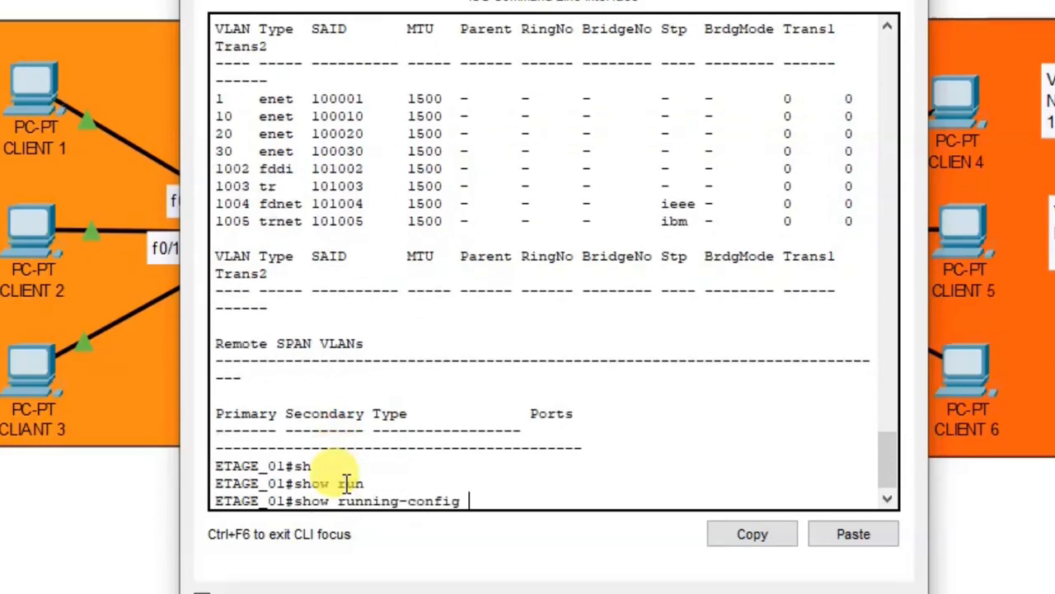
key("Return")
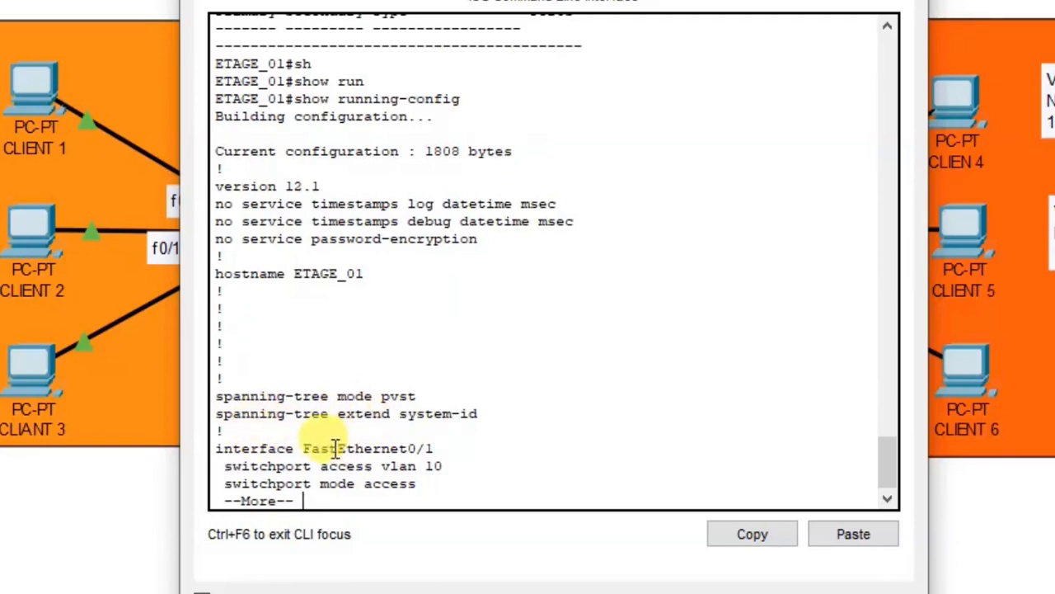
key("space")
scroll(363, 221, "up", 2)
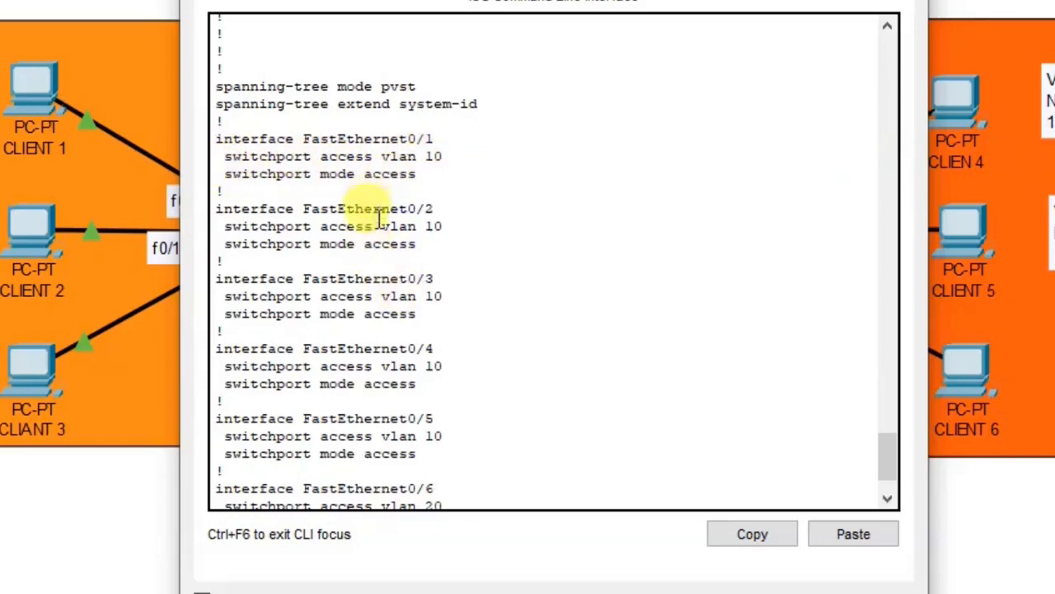
scroll(354, 313, "down", 15)
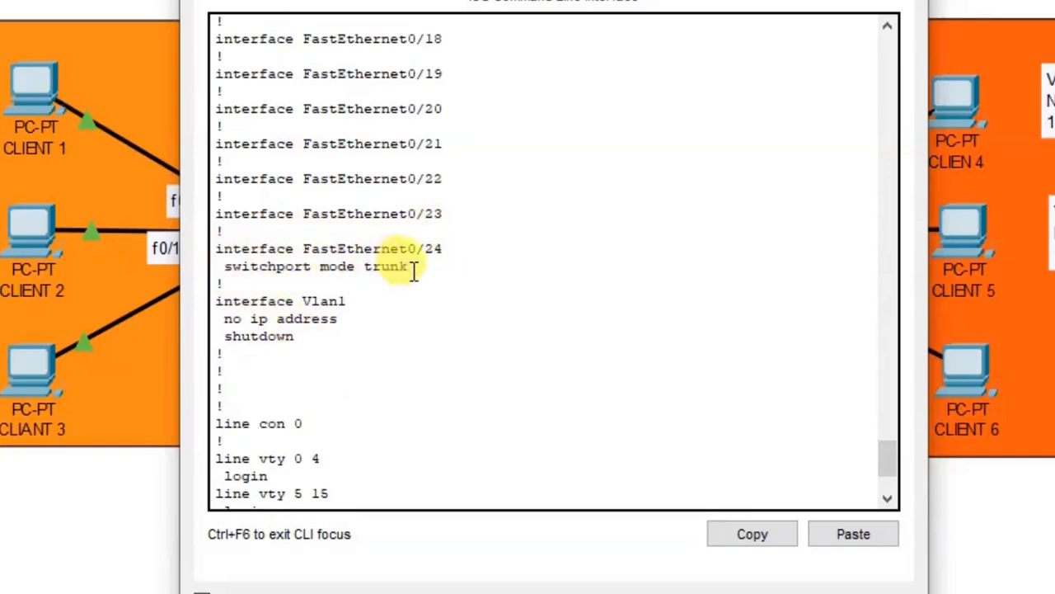
scroll(483, 329, "up", 20)
scroll(483, 330, "down", 10)
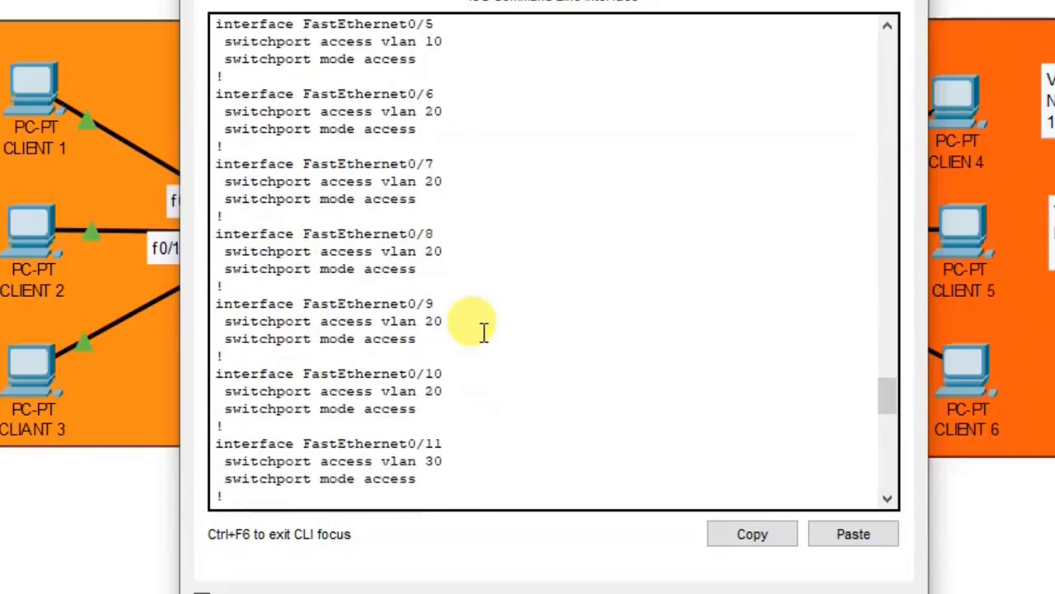
scroll(483, 330, "down", 10)
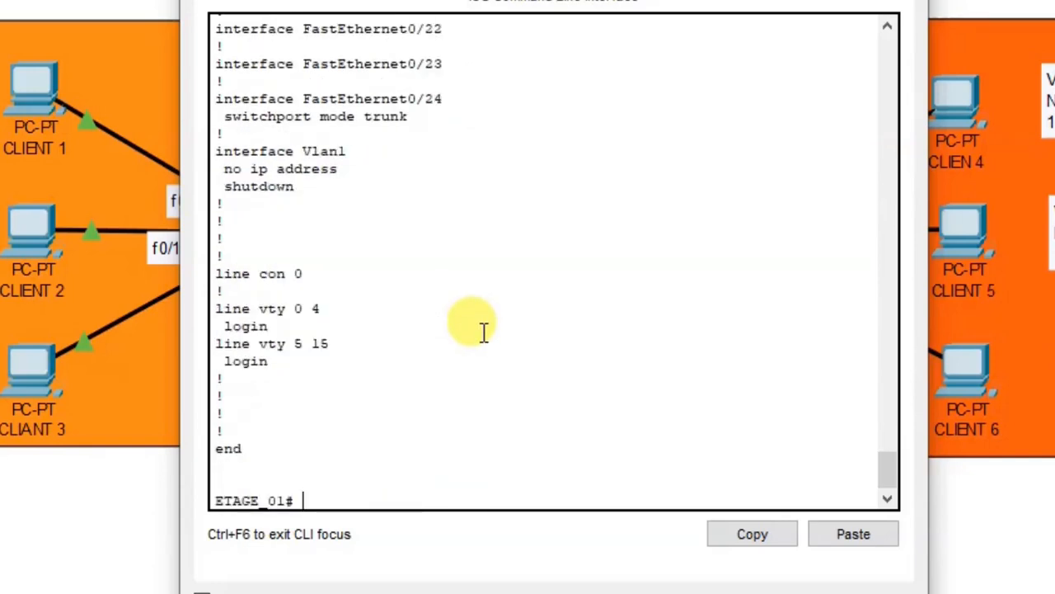